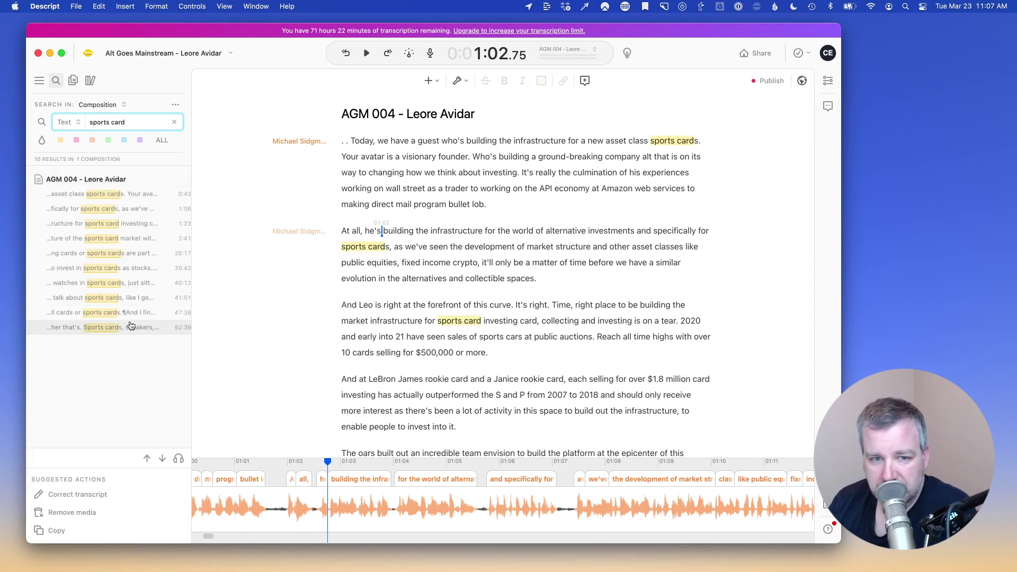
Step: Open the "sports card" search result at 40:12 and read the transcript passages around it
left_click(103, 286)
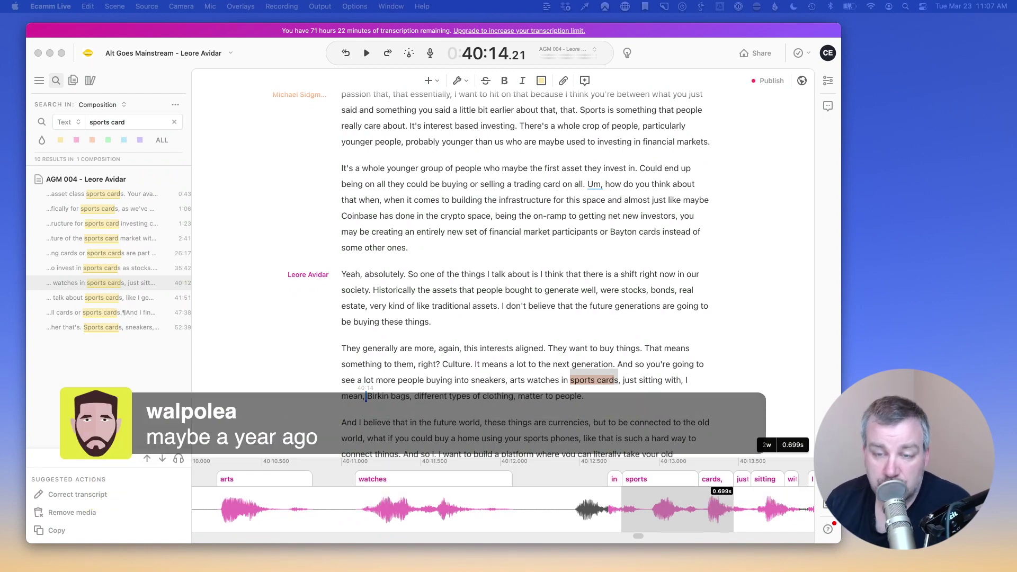
key("super+Tab")
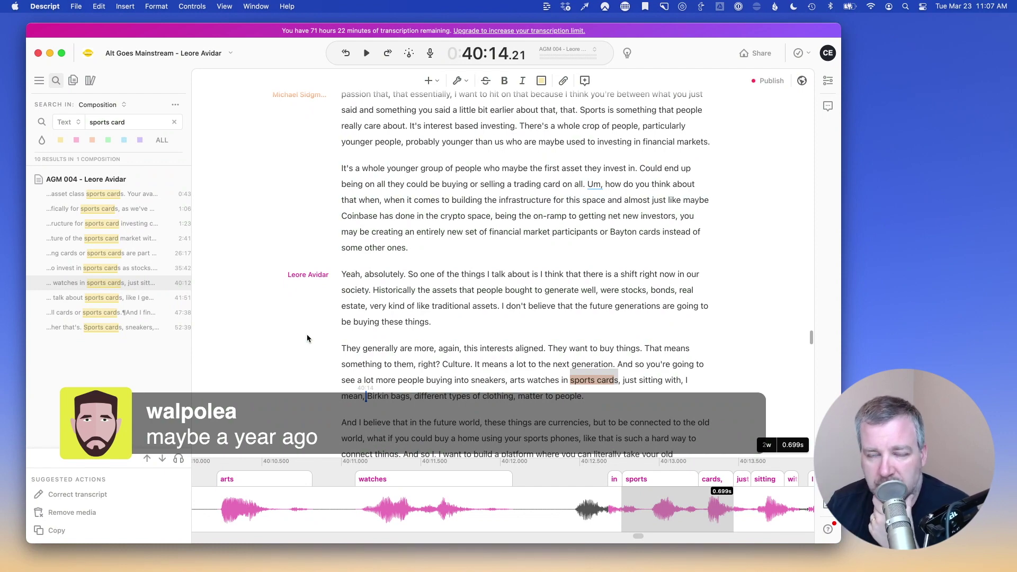
scroll(318, 337, "down", 15)
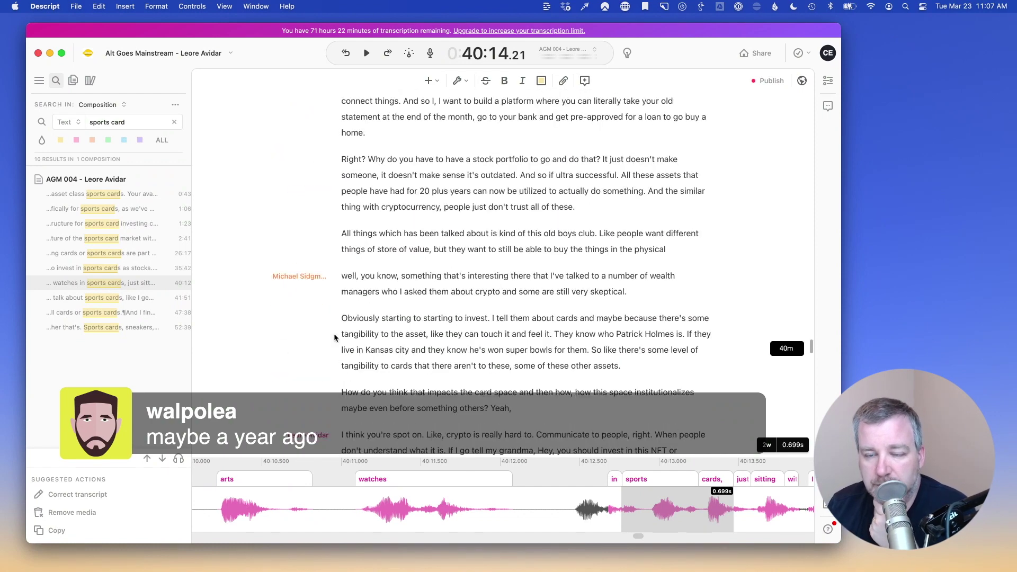
scroll(334, 337, "down", 10)
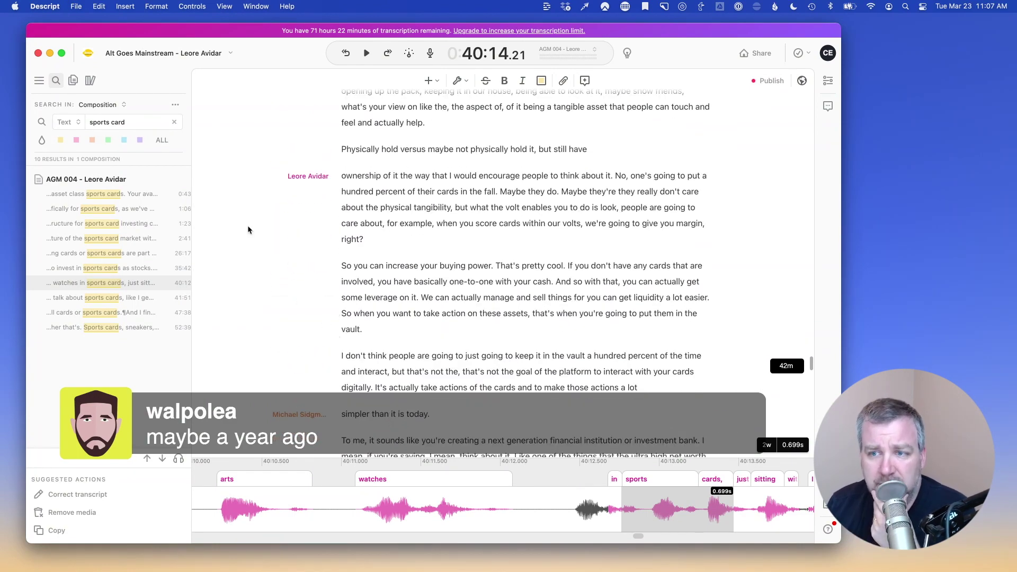
scroll(297, 273, "down", 8)
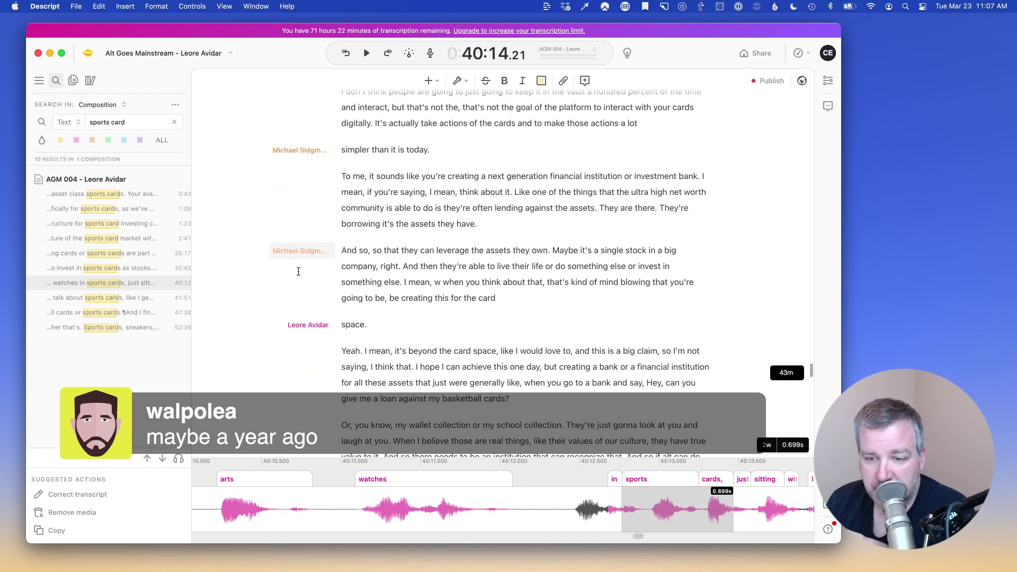
scroll(298, 271, "down", 3)
scroll(428, 342, "up", 20)
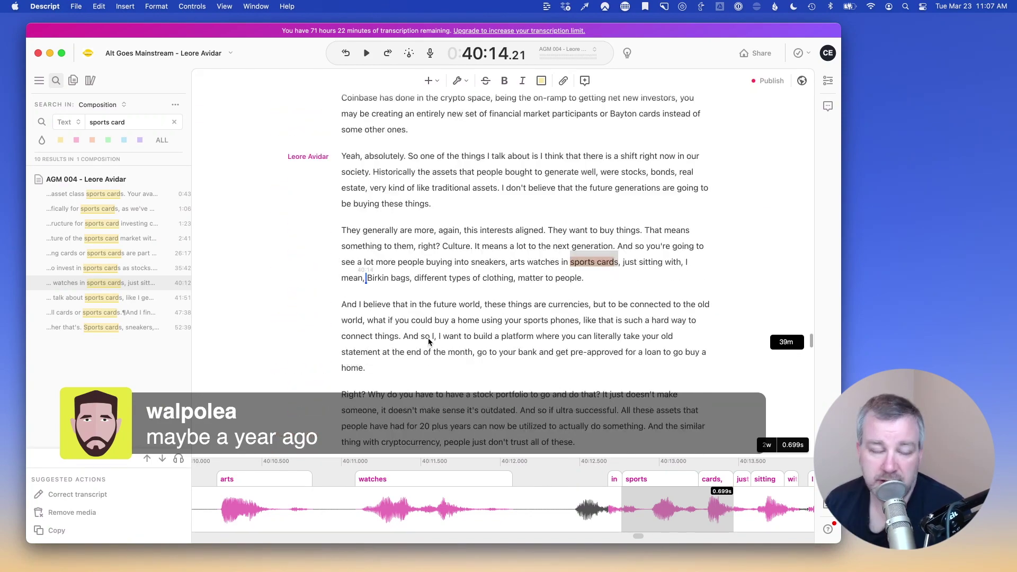
scroll(413, 334, "up", 3)
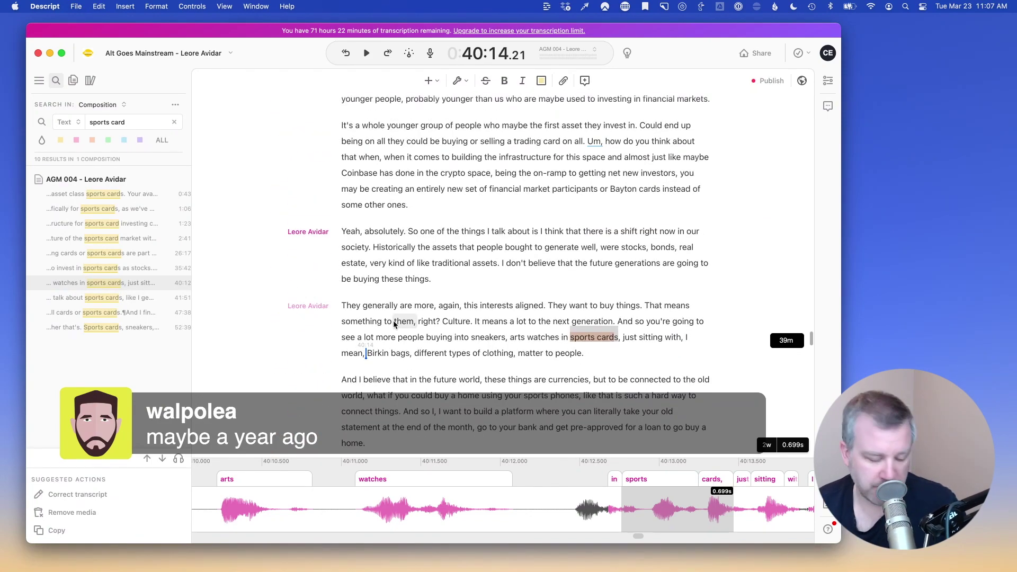
Step: Play short stretches of audio from "Yeah, absolutely" and from "Culture" in the following paragraph to check them against the transcript
left_click(391, 232)
key("space")
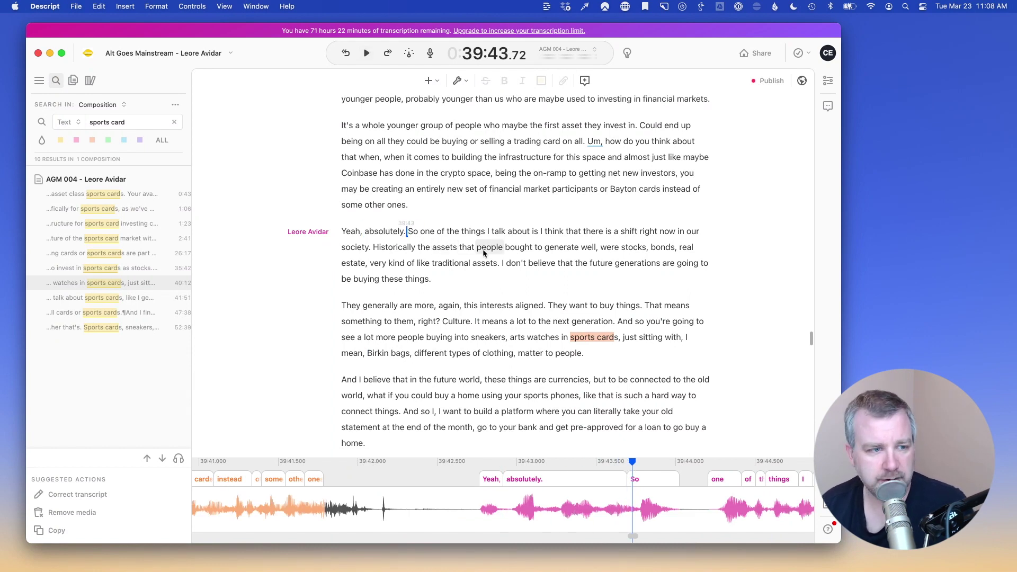
key("space")
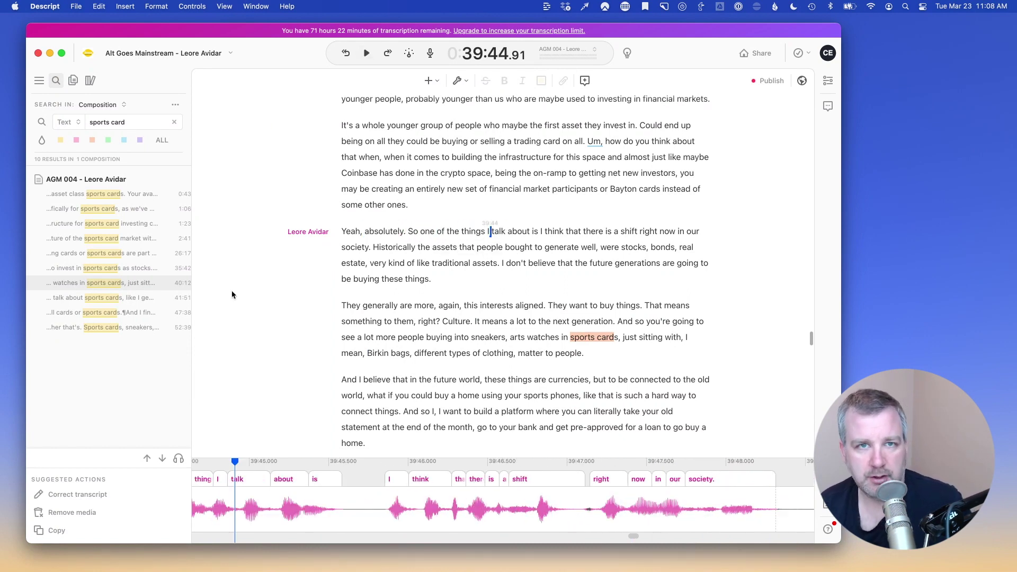
left_click(441, 322)
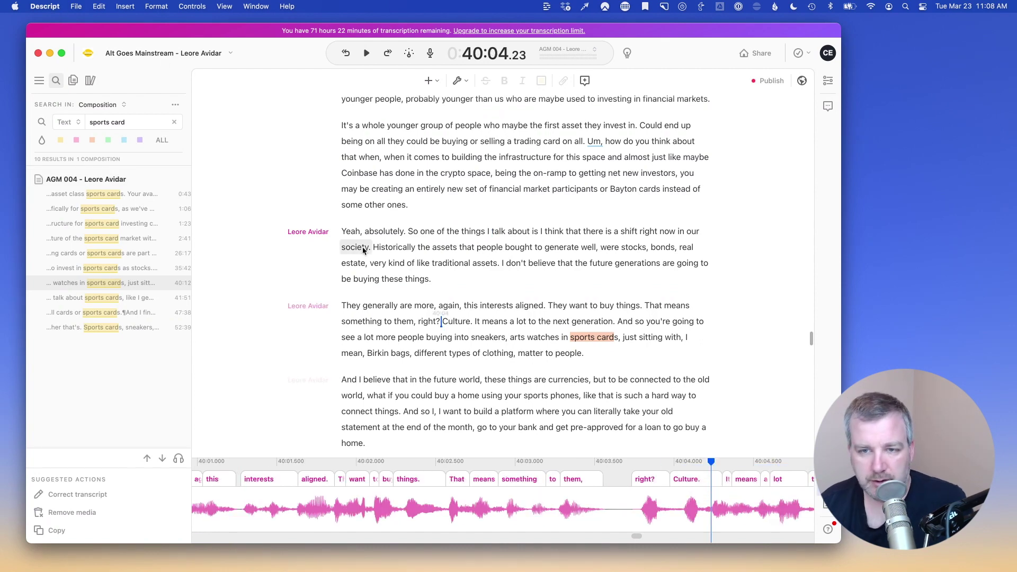
key("space")
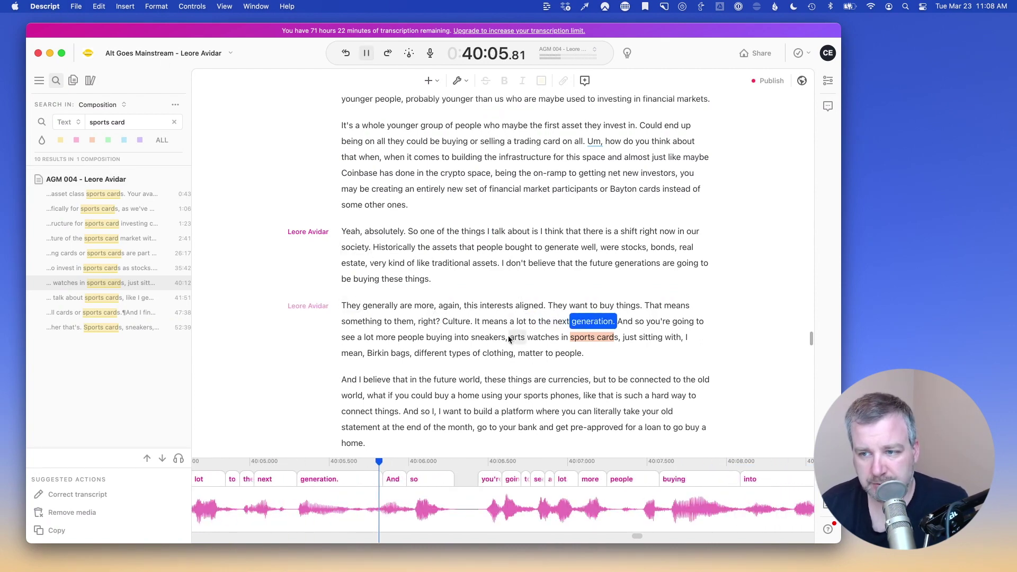
Step: Select the whole paragraph from "Yeah, absolutely" to "be buying these things" to view its audio span, and clear the selection
scroll(517, 318, "down", 4)
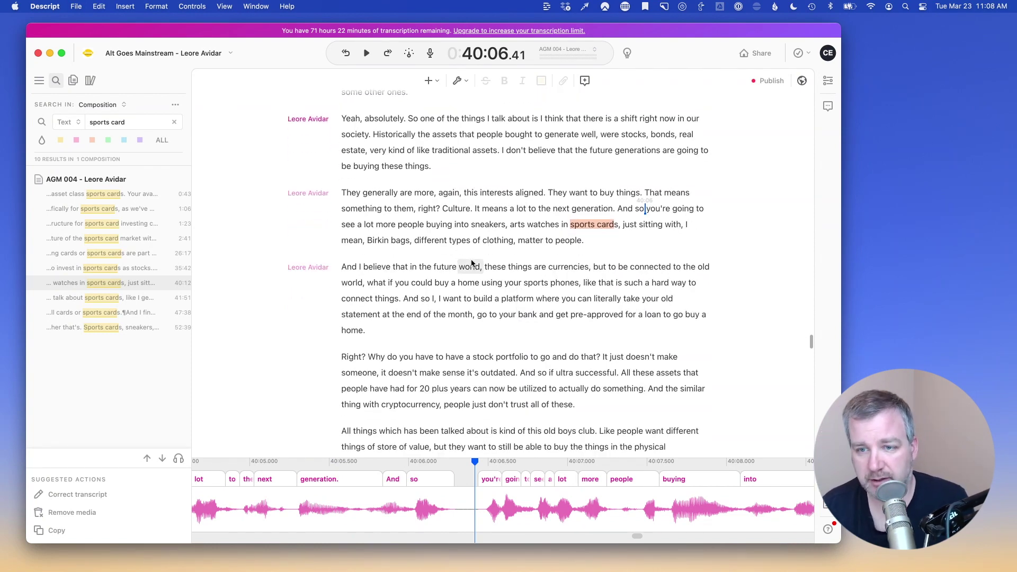
scroll(472, 263, "up", 3)
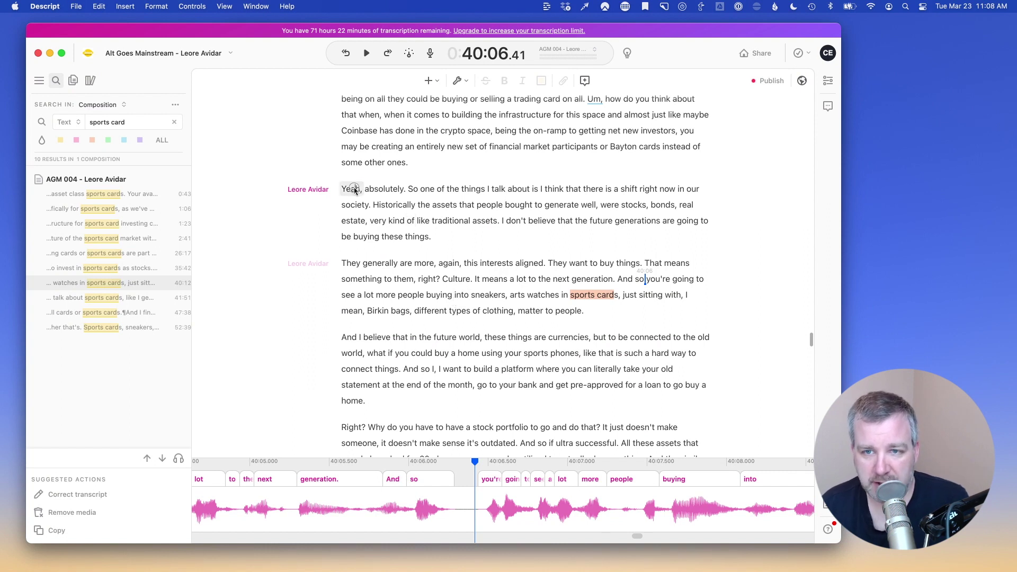
left_click_drag(355, 190, 435, 282)
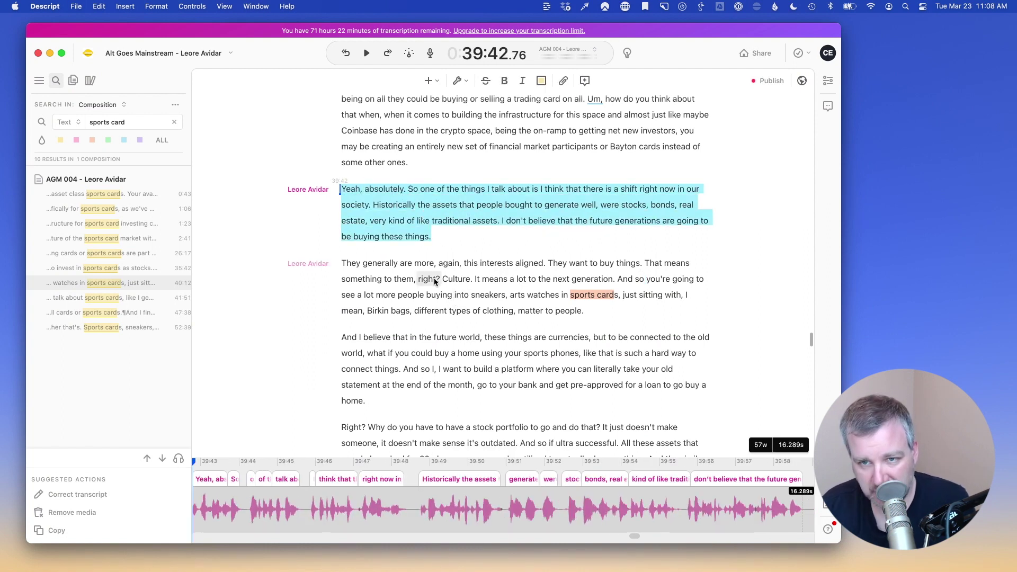
left_click(430, 205)
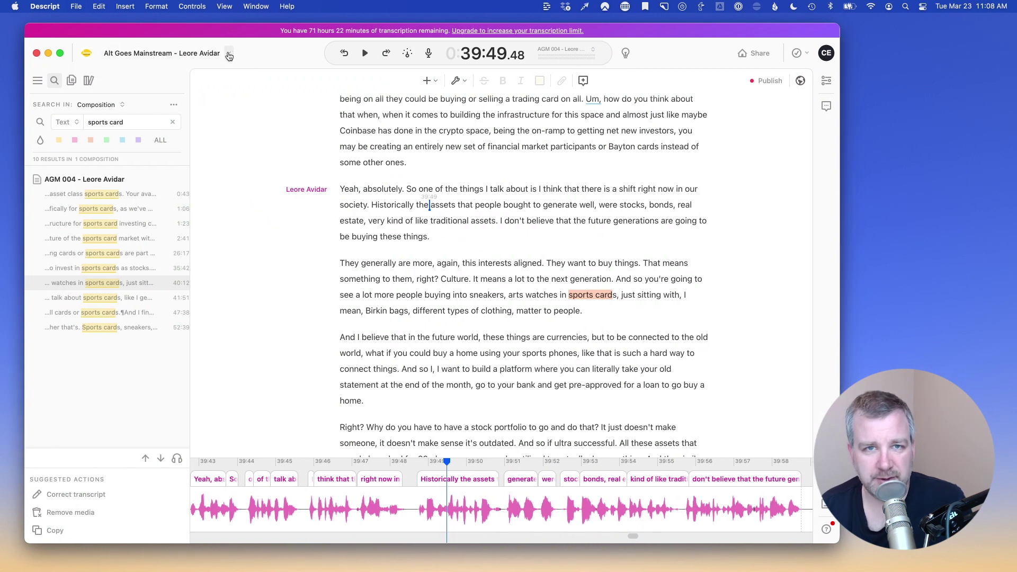
Step: Add a new empty composition to the project
left_click(230, 53)
left_click(236, 242)
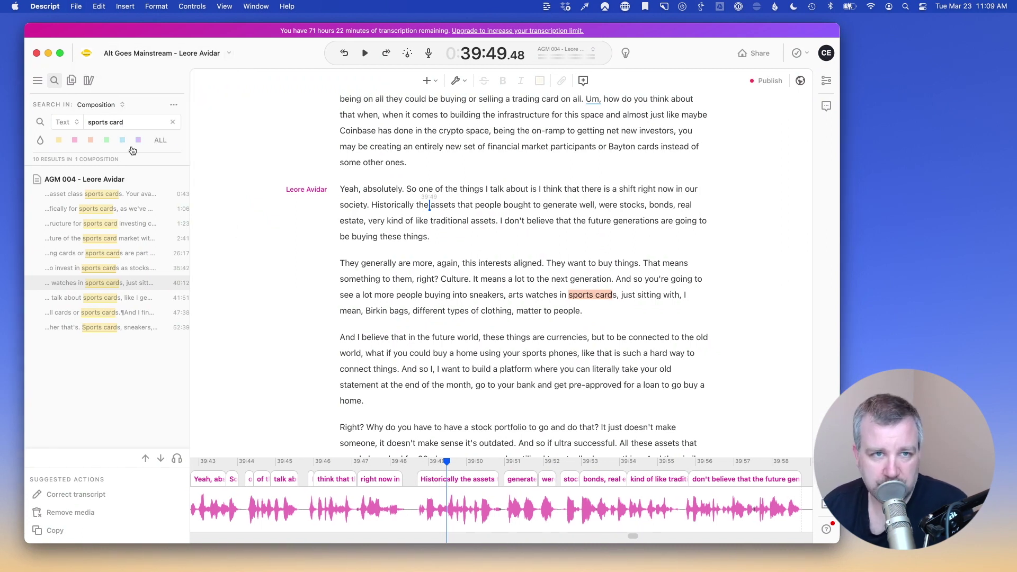
left_click(72, 81)
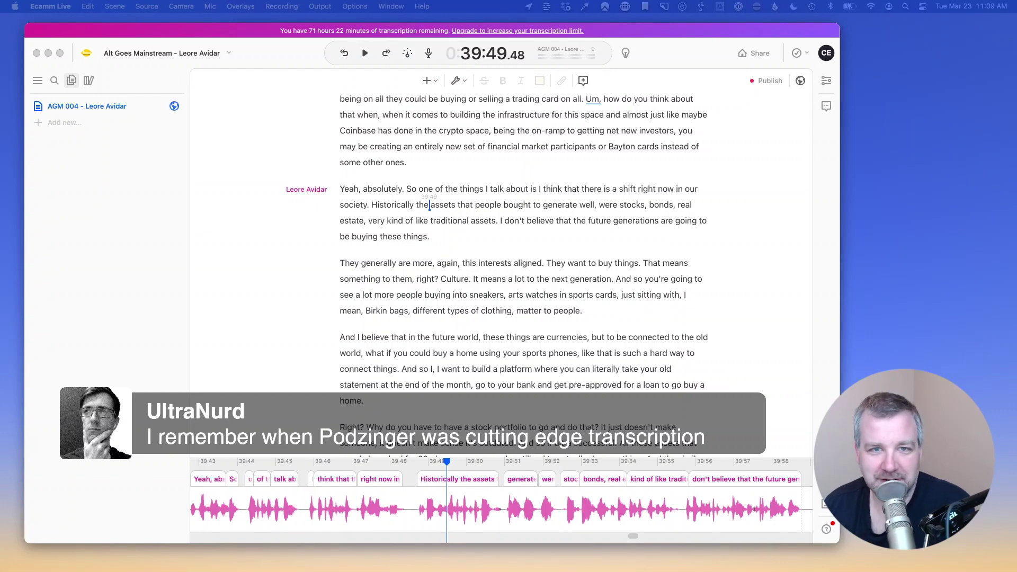
left_click(159, 125)
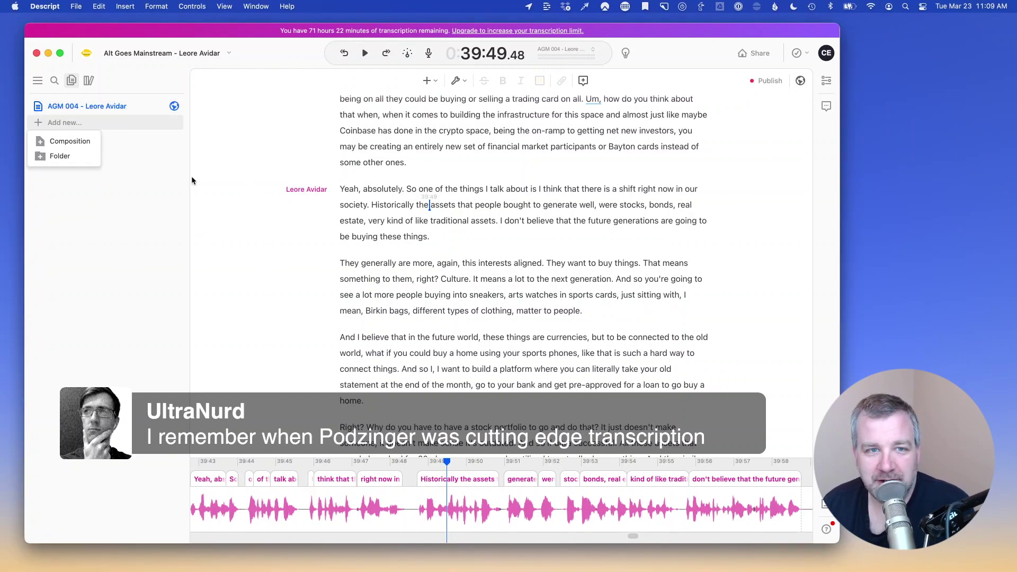
left_click(70, 141)
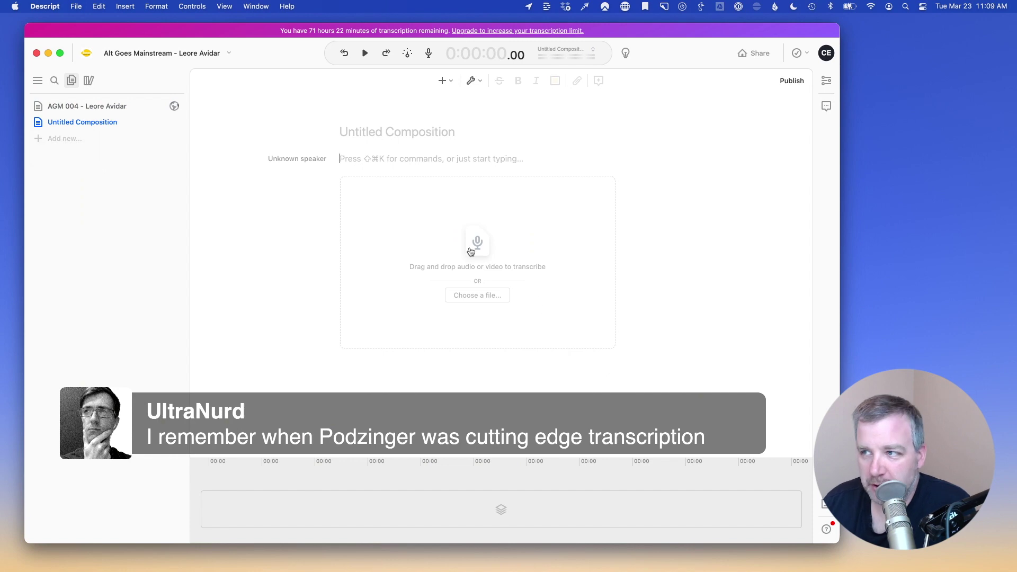
Step: In Finder, go from the Logic folder through 25c Arcade and Z Dropbox to Finished Audio and locate 25c-027.mp3
left_click(912, 40)
left_click(318, 178)
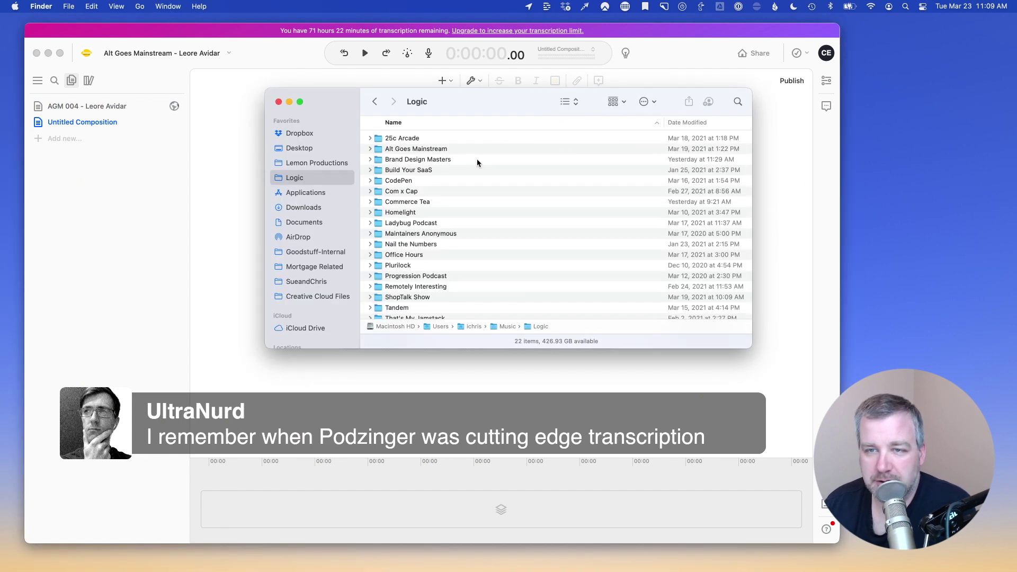
double_click(427, 139)
left_click_drag(484, 102, 697, 109)
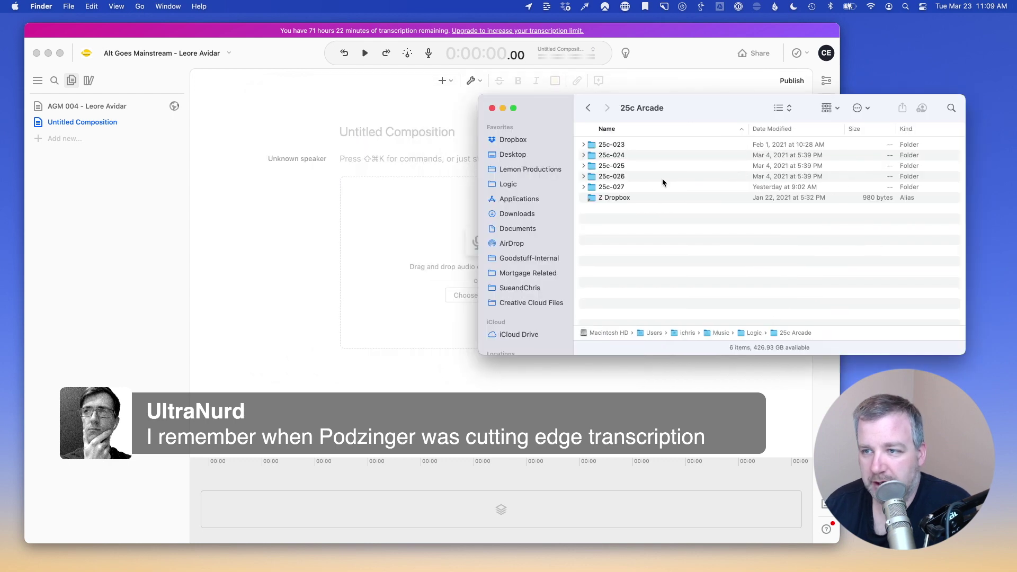
double_click(614, 187)
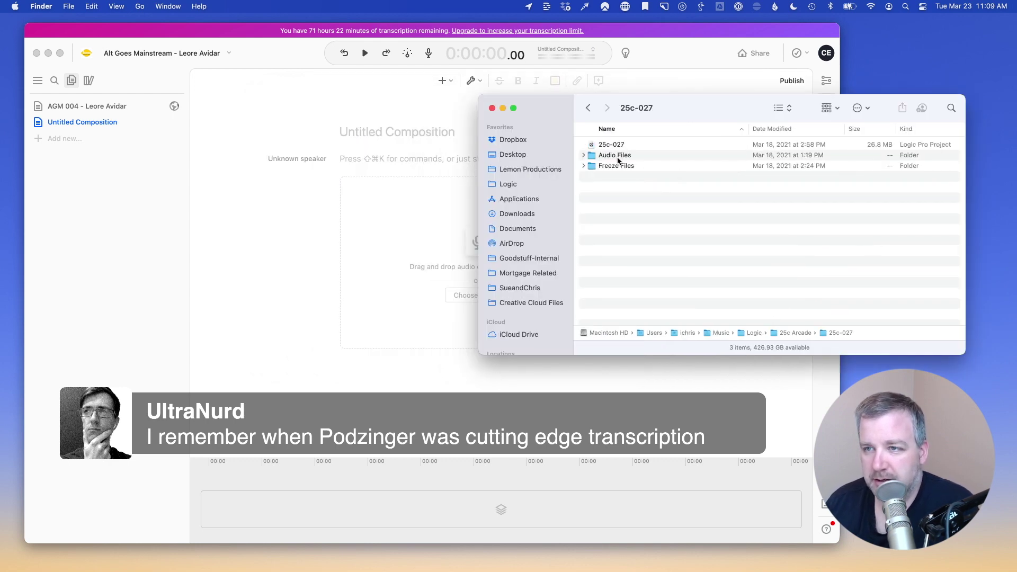
left_click(588, 108)
double_click(645, 199)
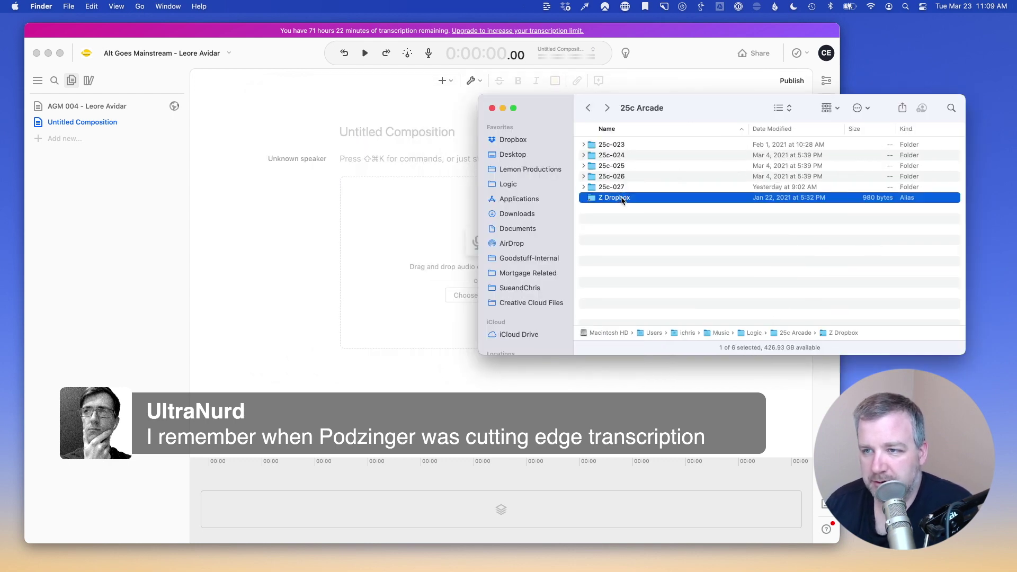
double_click(632, 236)
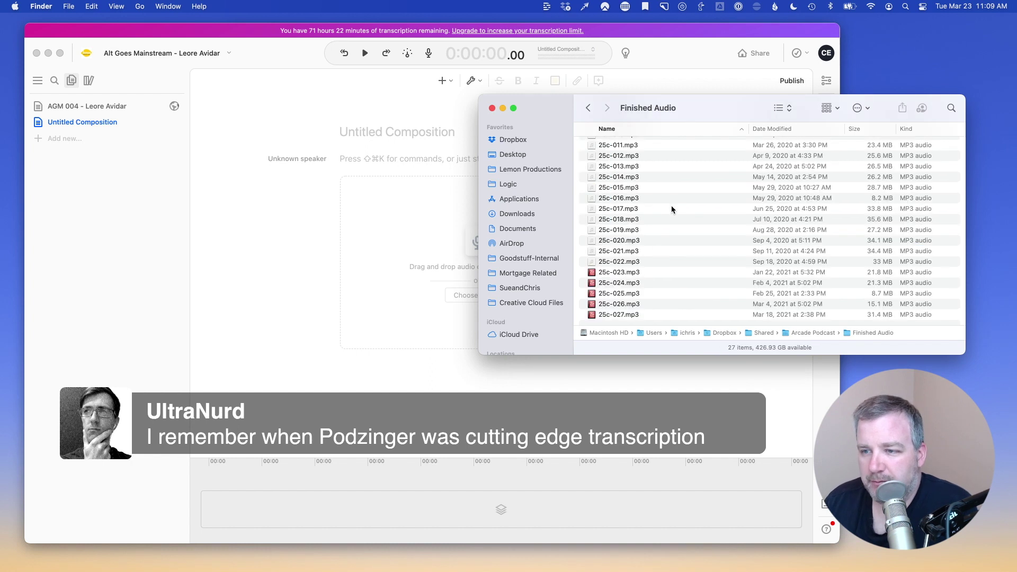
scroll(628, 276, "down", 5)
Step: Add 25c-027.mp3 to the new composition in Descript and start its automatic transcription with speaker detection
left_click_drag(627, 314, 327, 246)
left_click(294, 252)
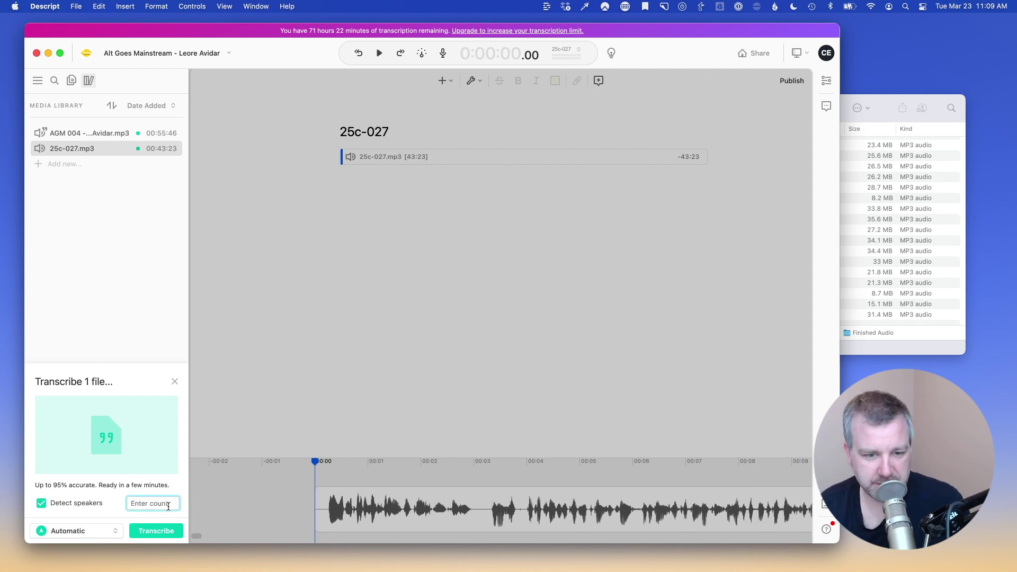
left_click(164, 533)
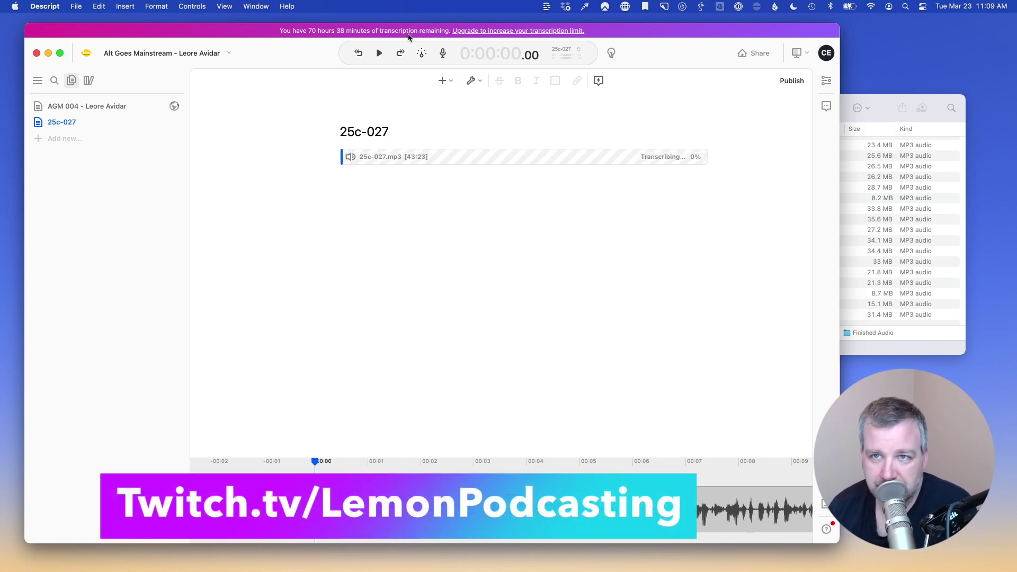
Step: Start identifying the detected speakers and add the first speaker's full name as the label for clip 1
mouse_move(461, 157)
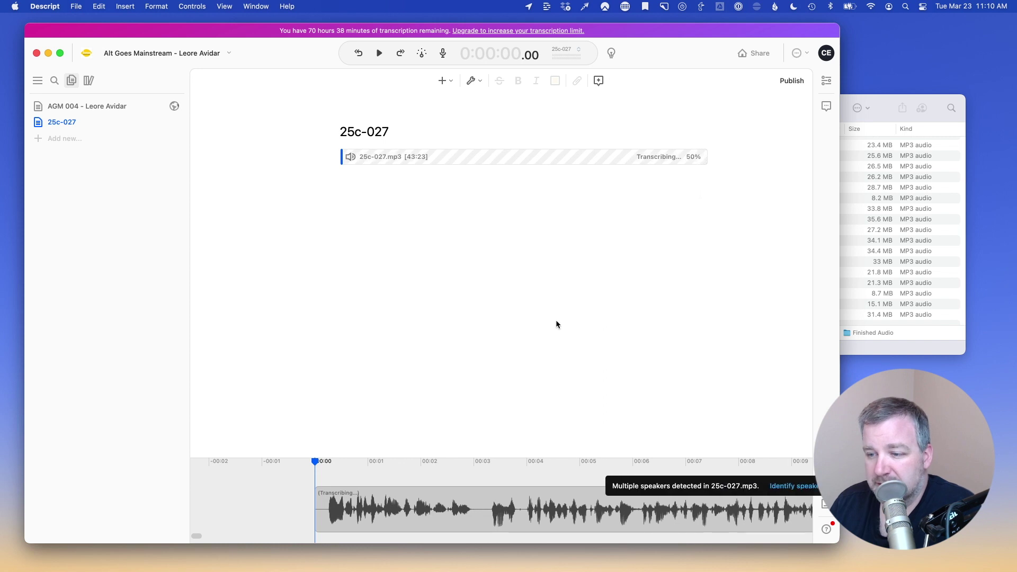
left_click(775, 487)
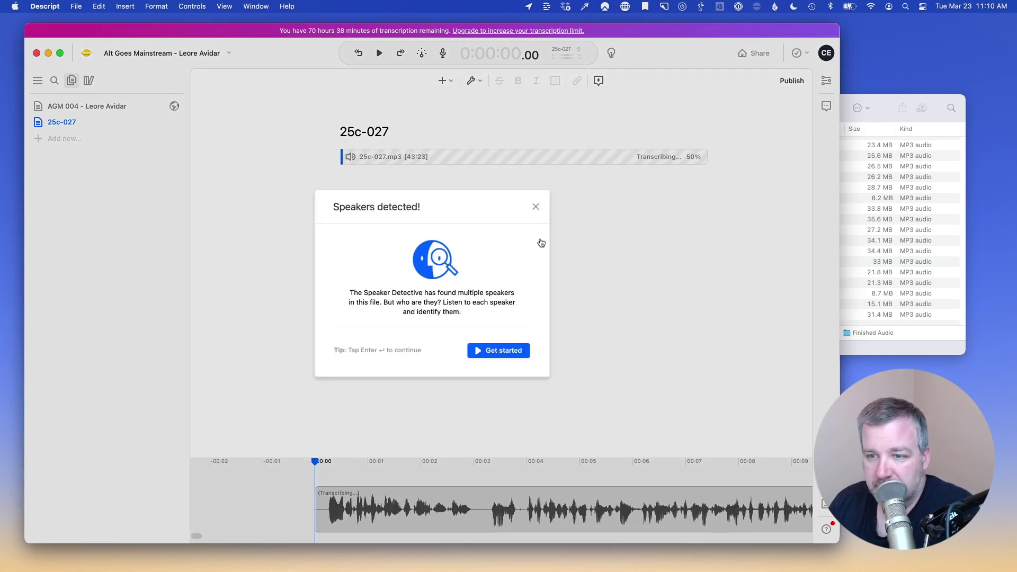
left_click(495, 354)
left_click(492, 351)
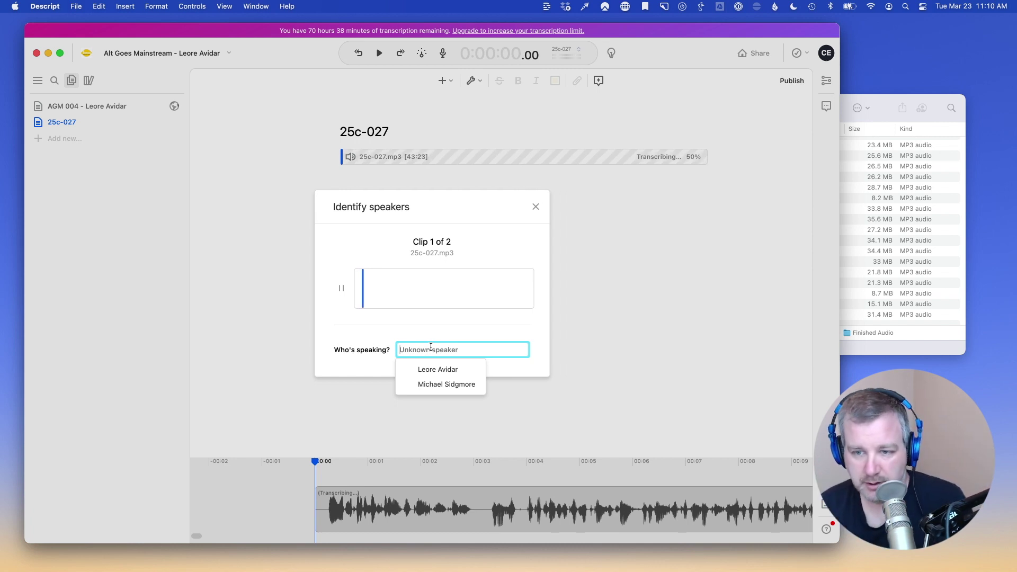
type("Chris Enns")
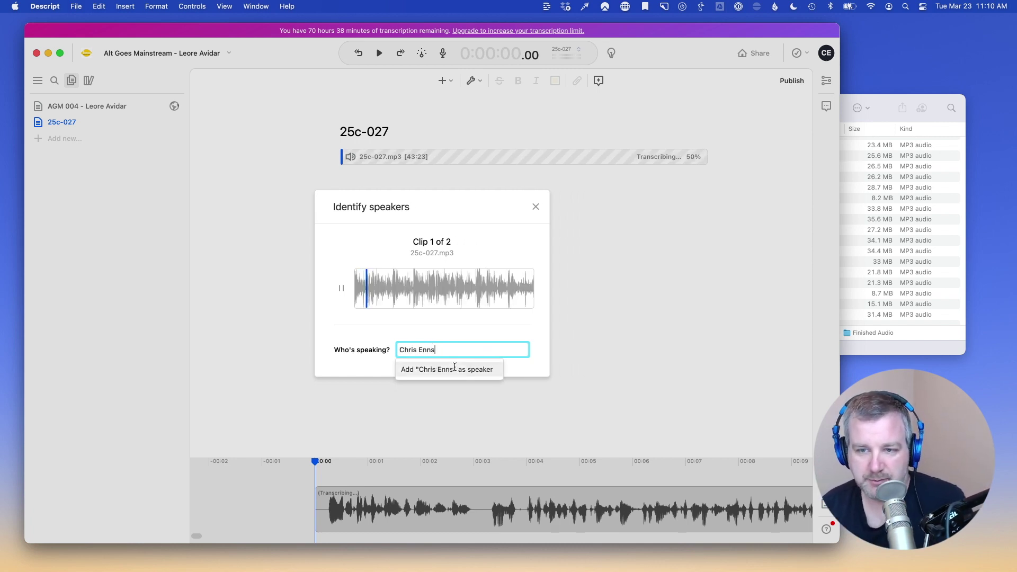
left_click(454, 369)
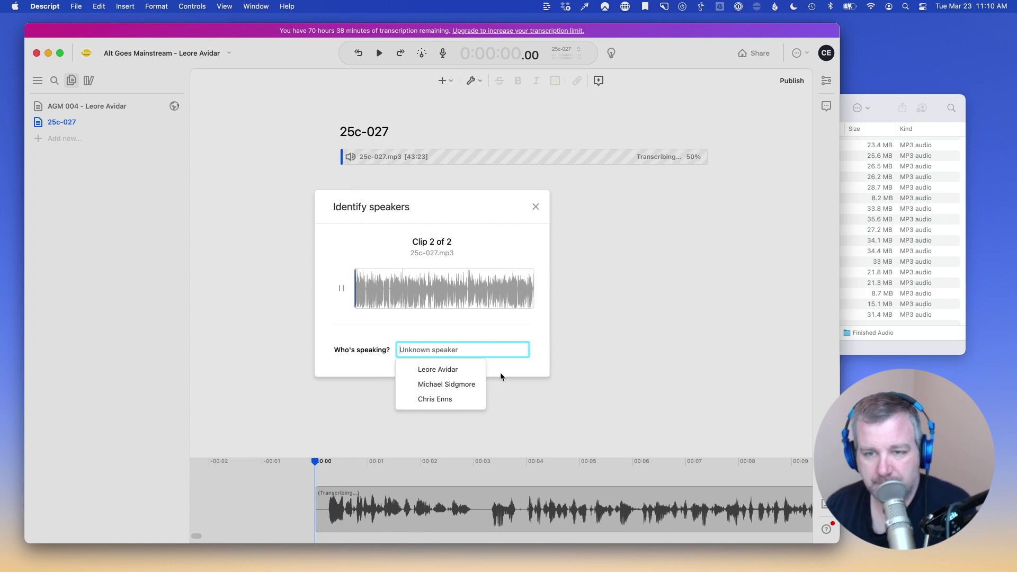
Step: Add the second speaker's first name as the label for clip 2 and finish speaker identification
type("Ni")
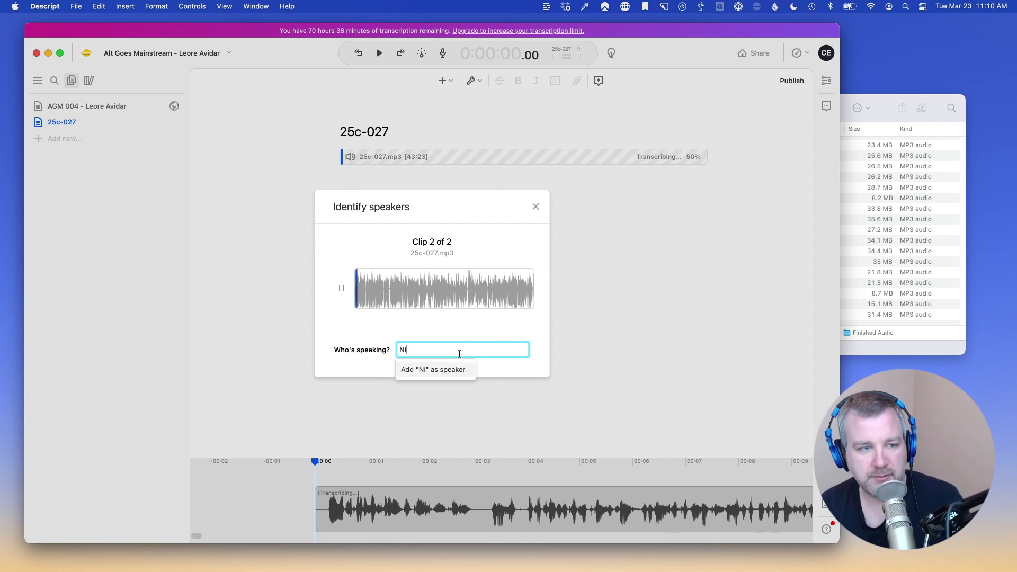
type("ck")
left_click(465, 369)
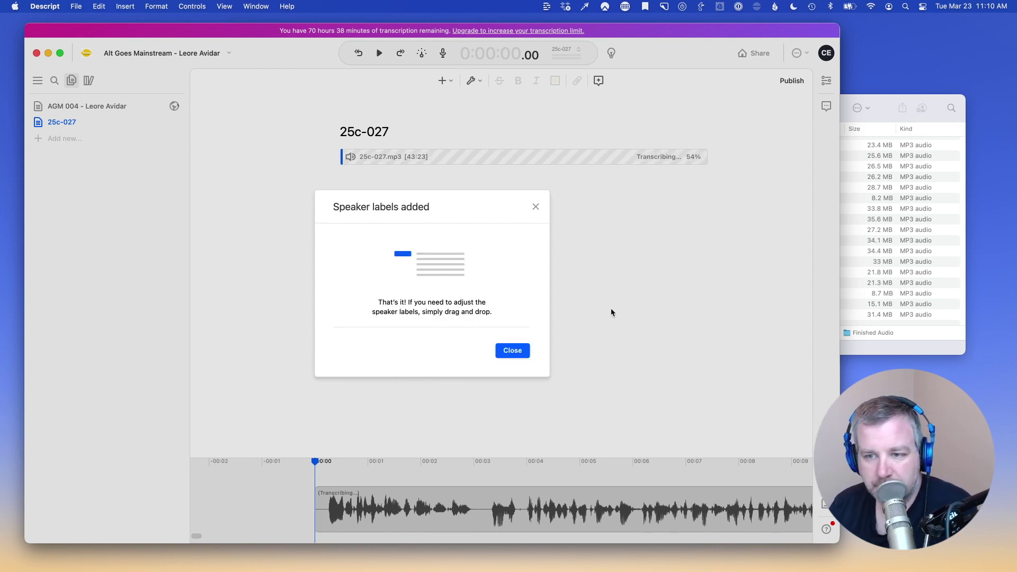
key("Return")
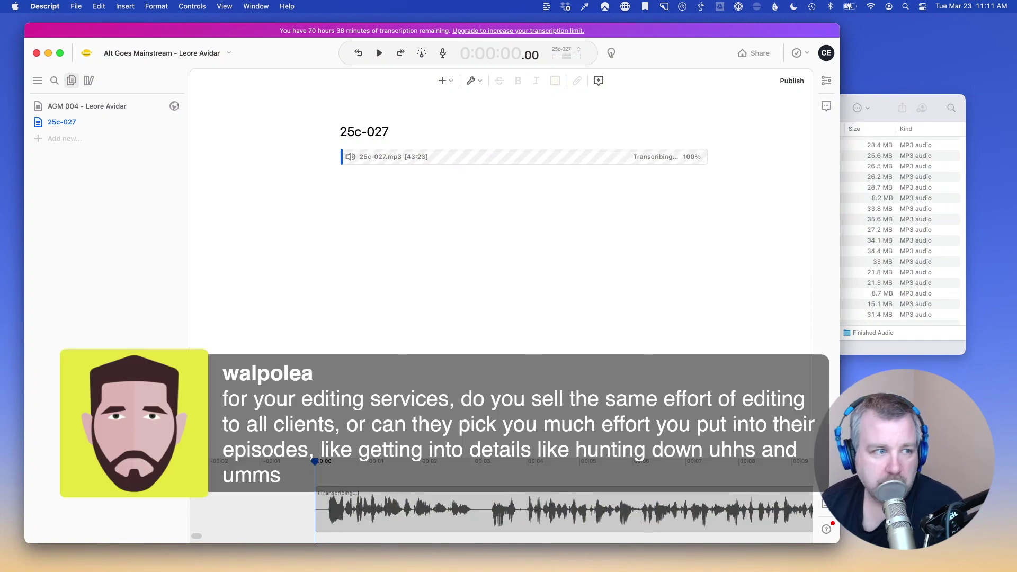
key("super+Tab")
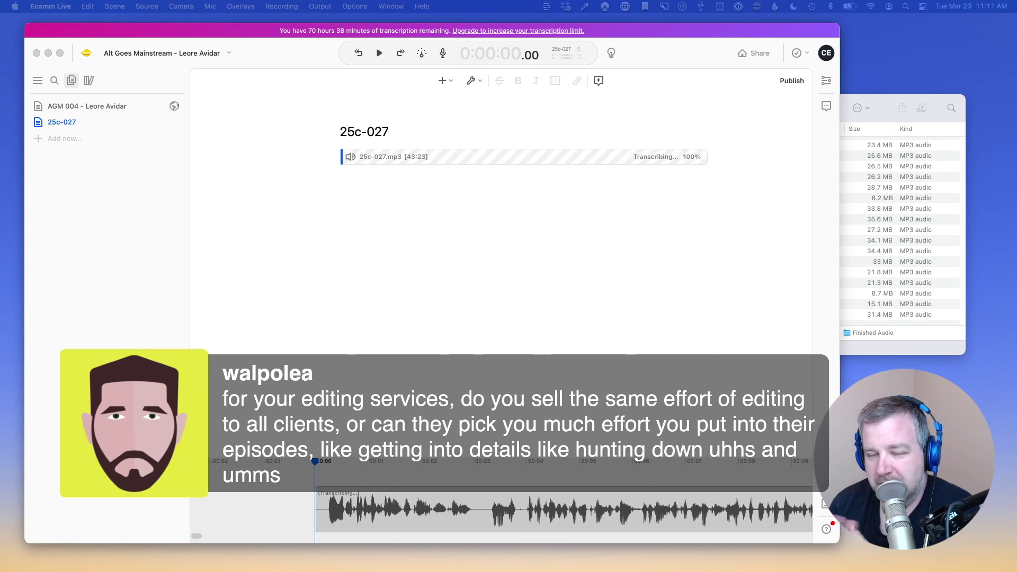
Step: Delete the line "I don't know it snows melting. Anyways, kids are playing outside. It's that's" from the 25c-027 transcript
left_click(236, 258)
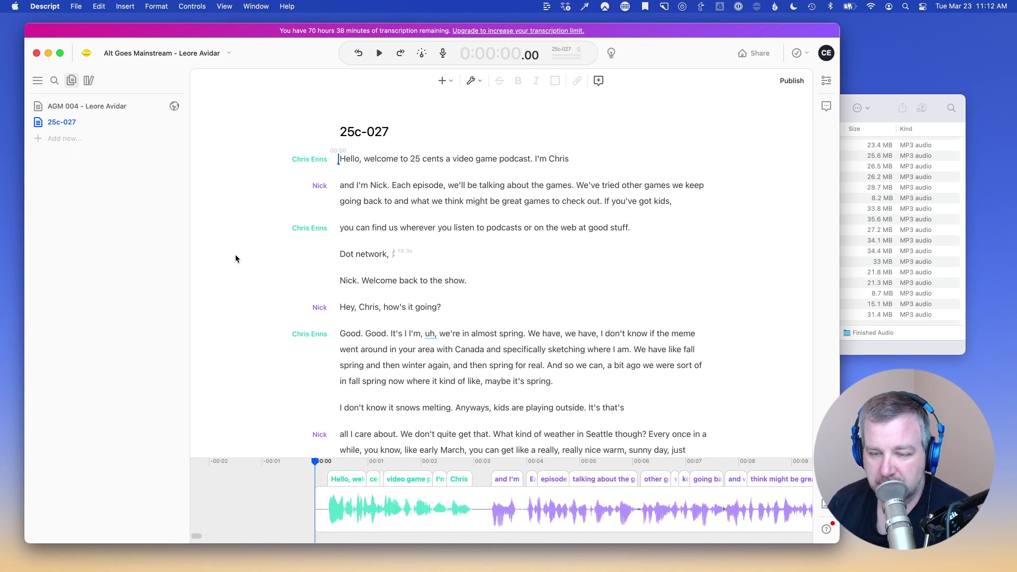
scroll(256, 321, "down", 2)
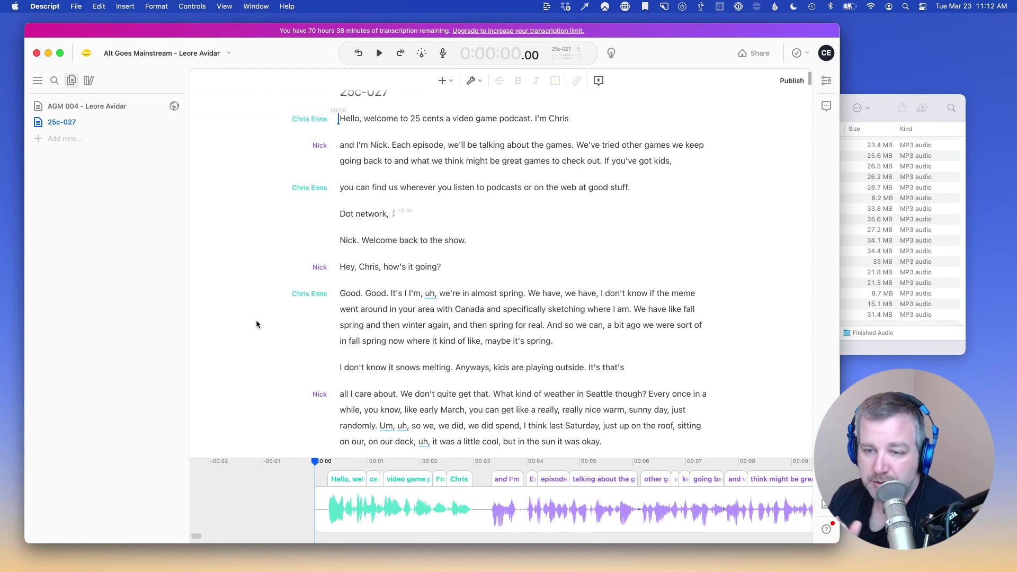
scroll(256, 325, "down", 3)
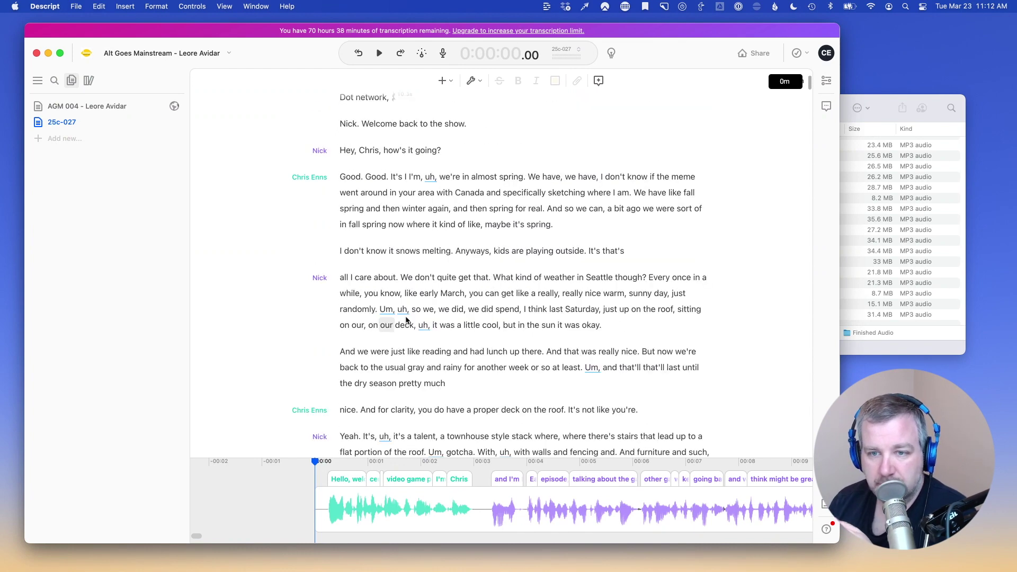
left_click(344, 252)
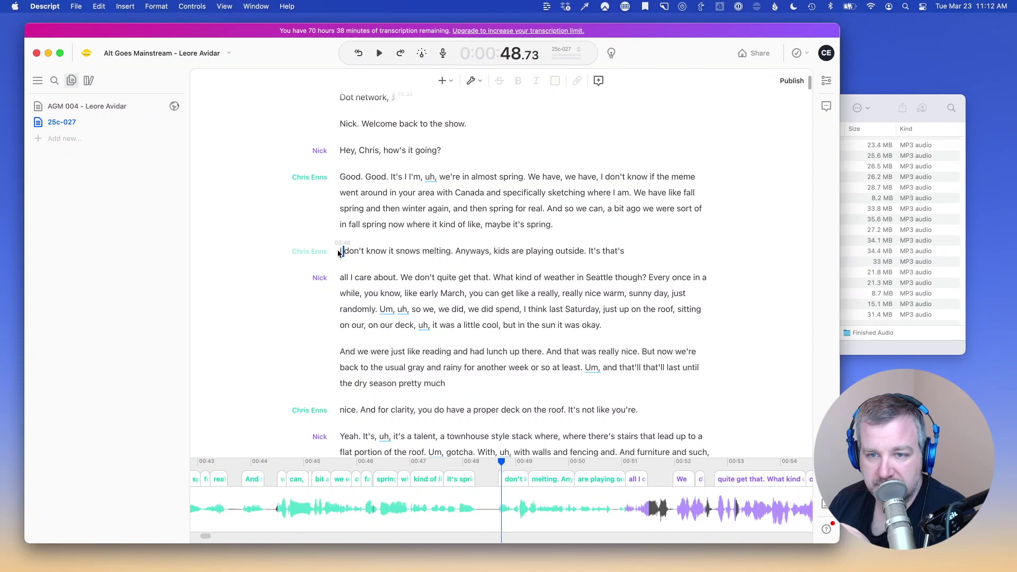
left_click_drag(344, 256, 635, 258)
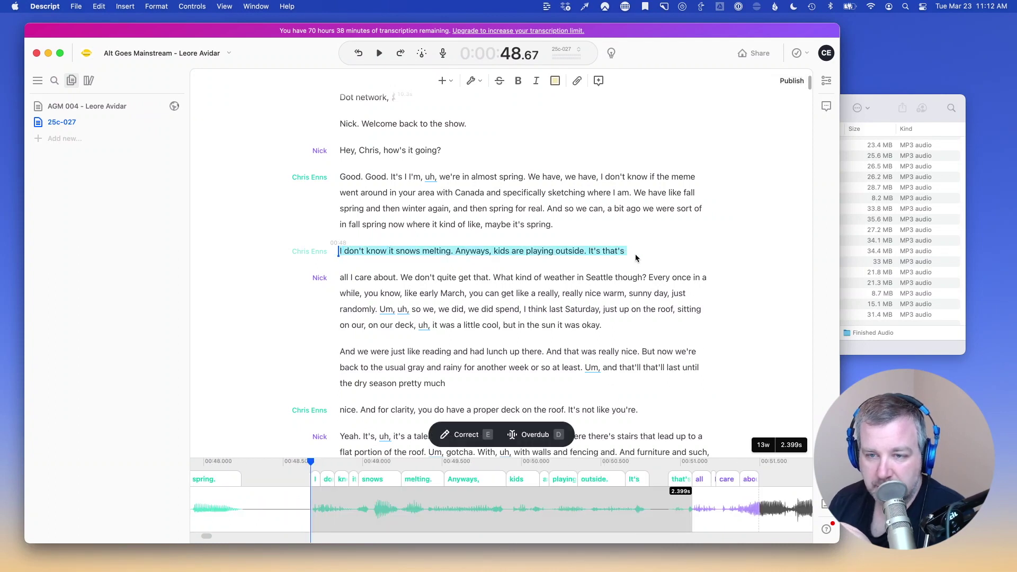
key("BackSpace")
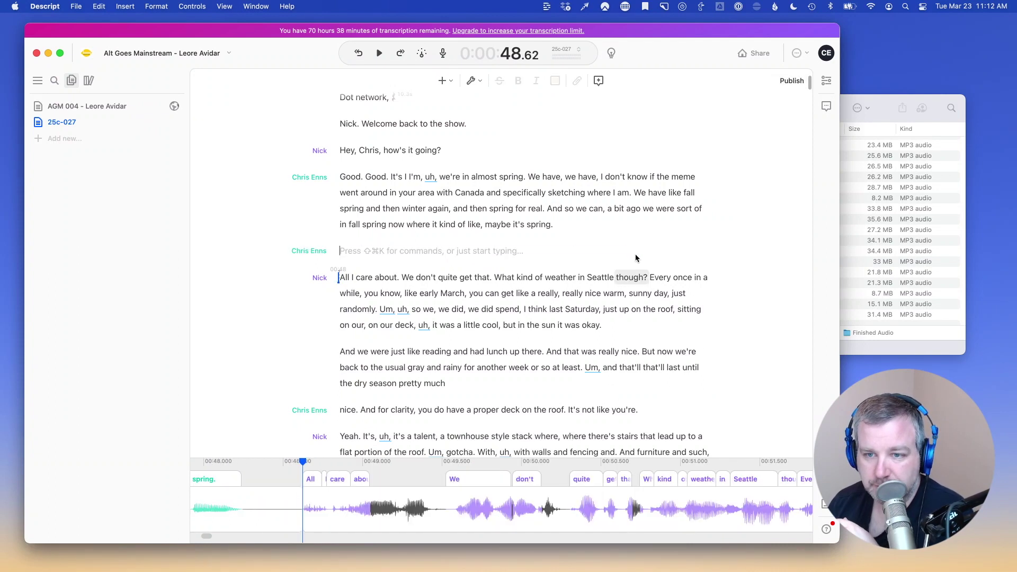
Step: Play the audio from "spring now where it kind of like" across the deleted line to check the cut
left_click(368, 225)
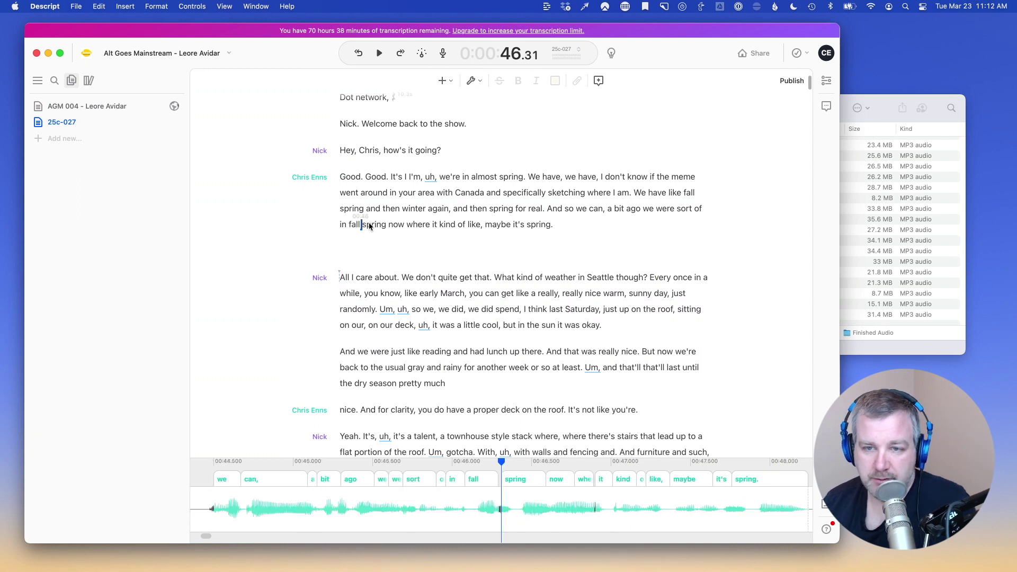
key("space")
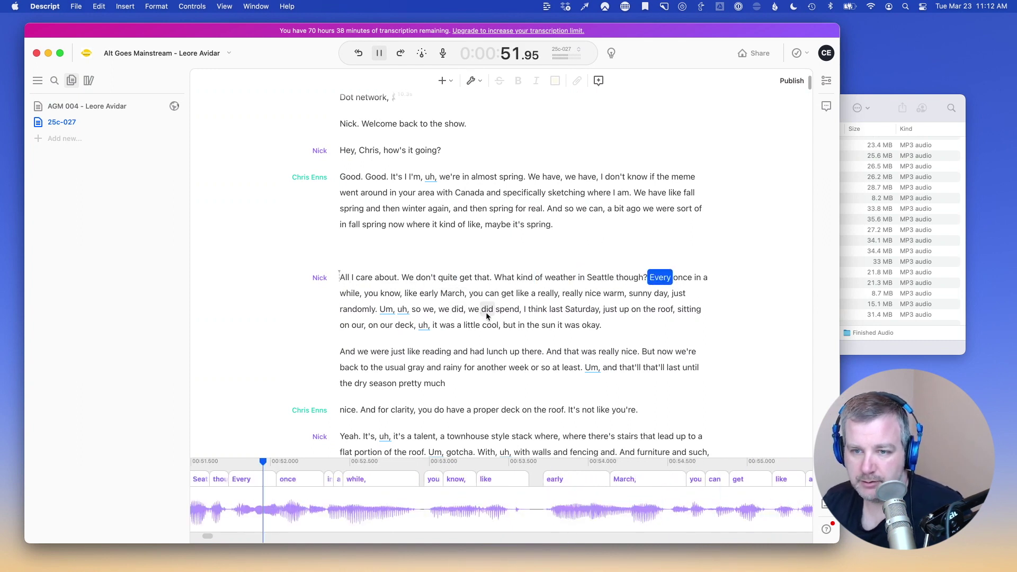
key("space")
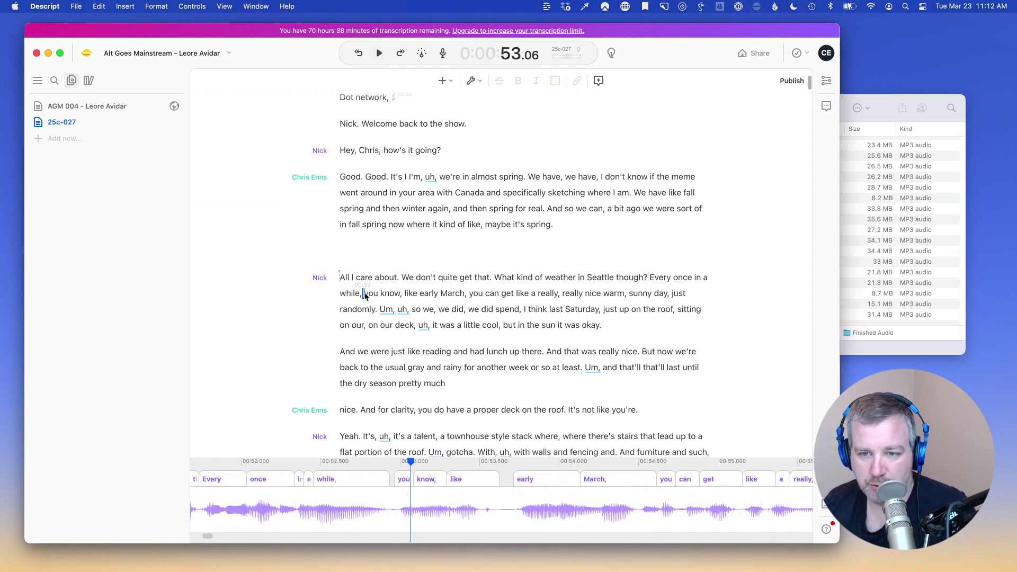
Step: Delete "you know," after "Every once in a while," and play the edit back from "while"
left_click_drag(363, 292, 403, 298)
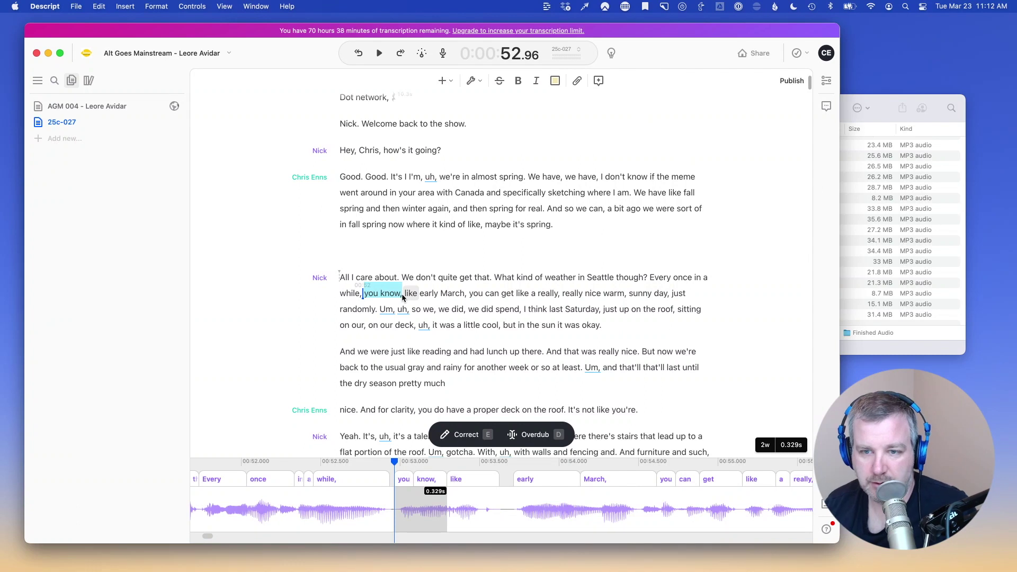
key("BackSpace")
left_click(339, 294)
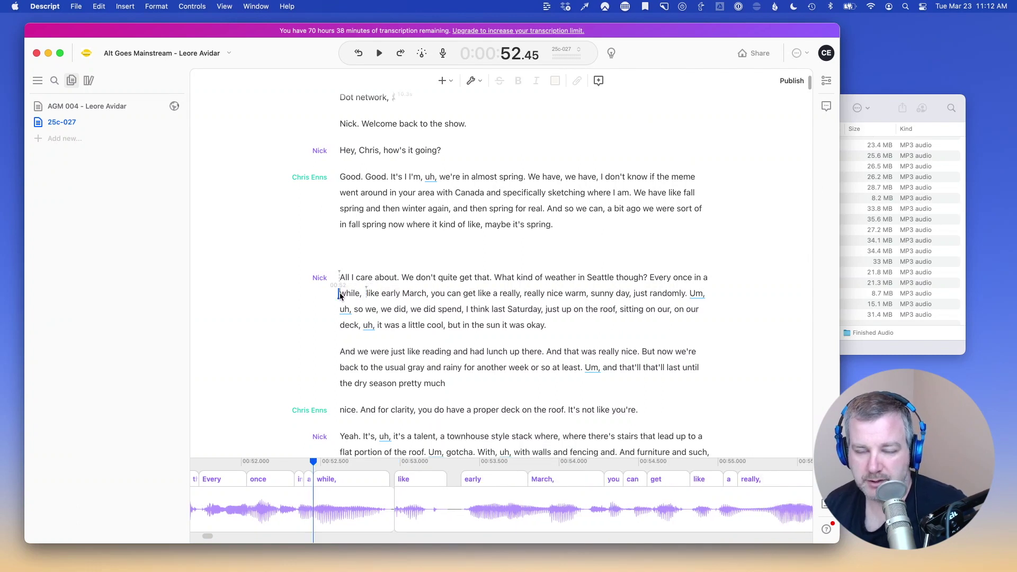
key("space")
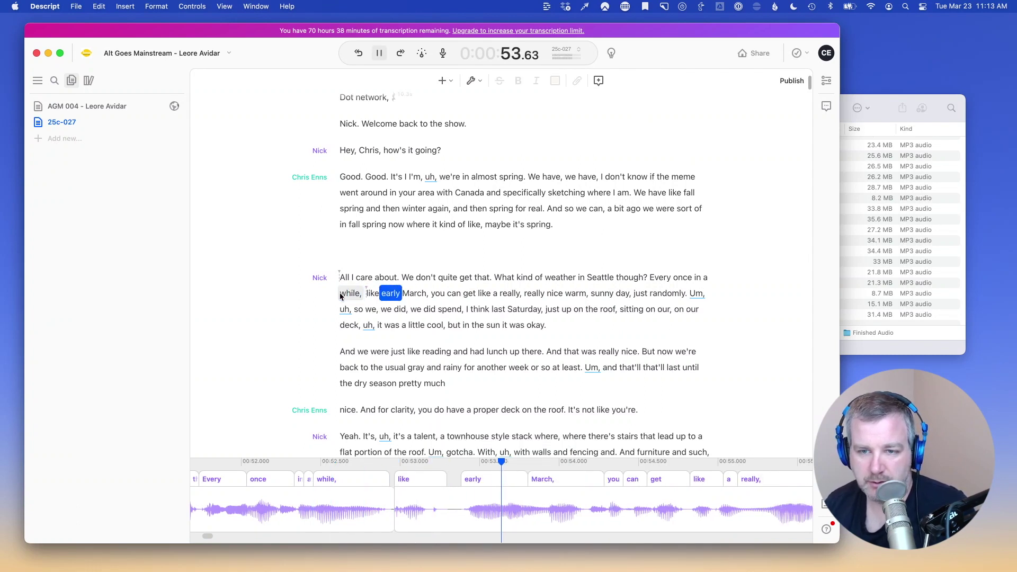
Step: Delete the word "like" before "early March" and play the edit back from "while"
left_click(374, 296)
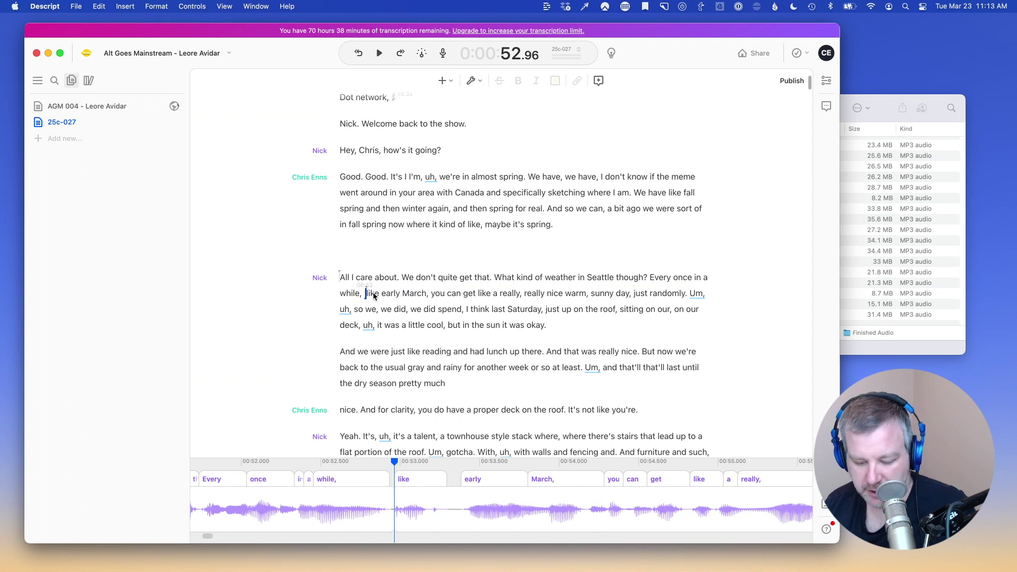
double_click(374, 296)
key("BackSpace")
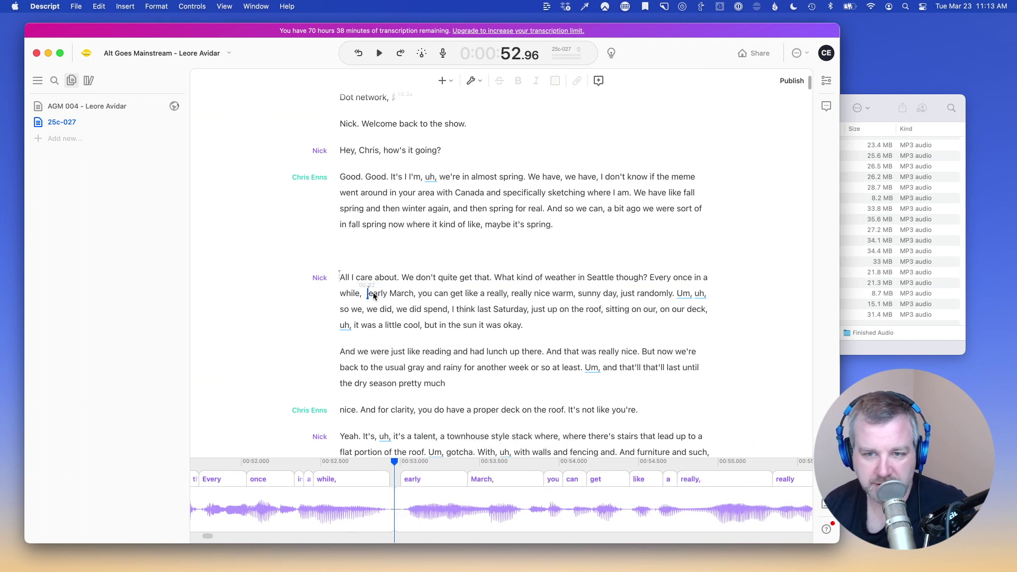
key("BackSpace")
left_click(343, 297)
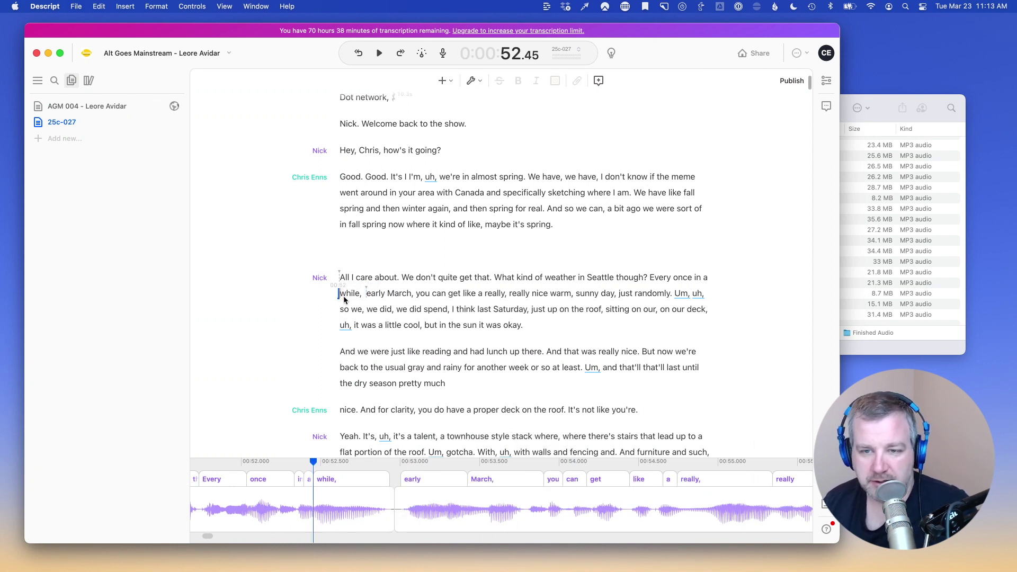
key("space")
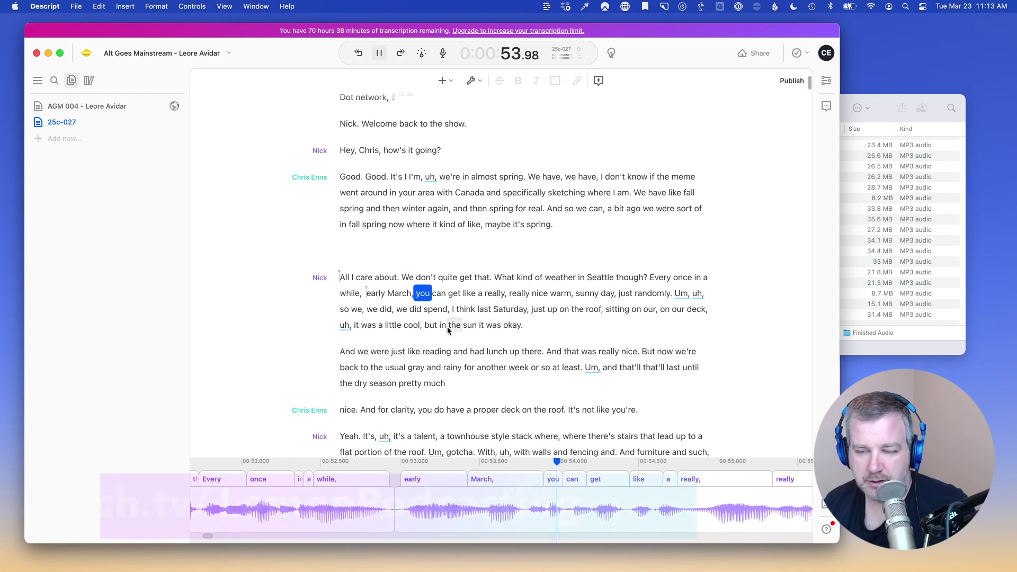
Step: Delete "like" before "a really, really nice warm, sunny day" and play the passage back from "you can get"
double_click(469, 295)
key("BackSpace")
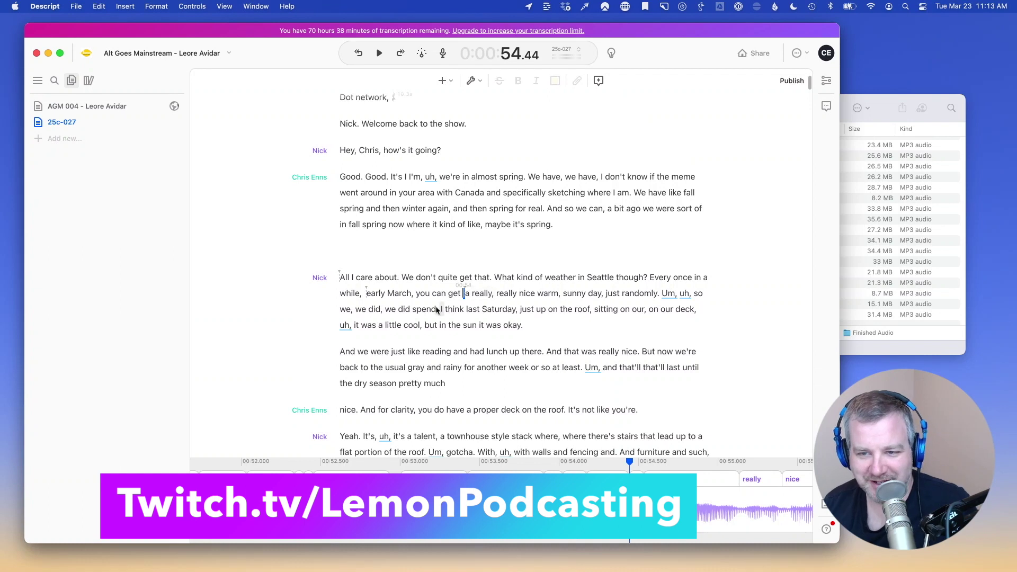
left_click(415, 293)
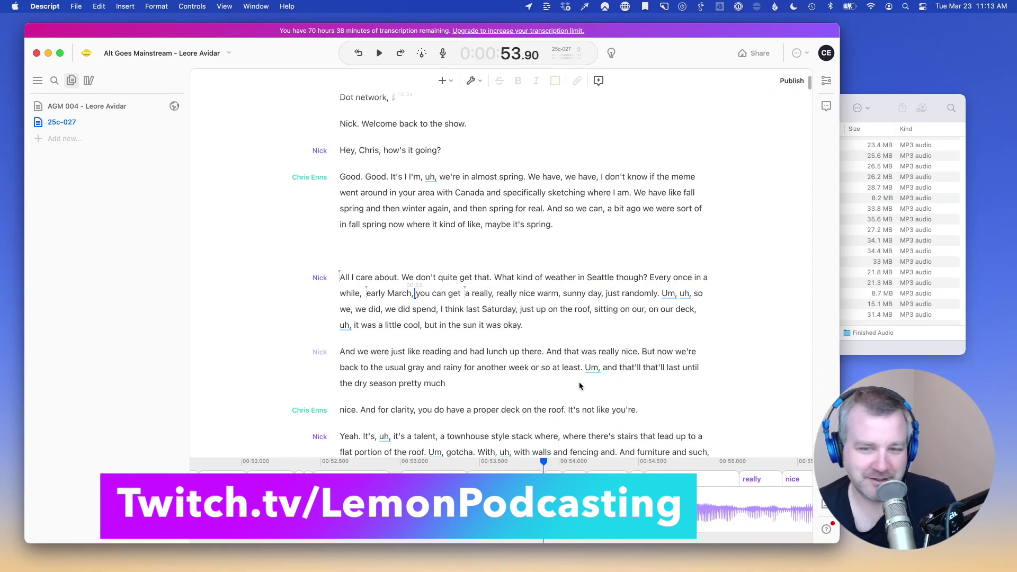
key("space")
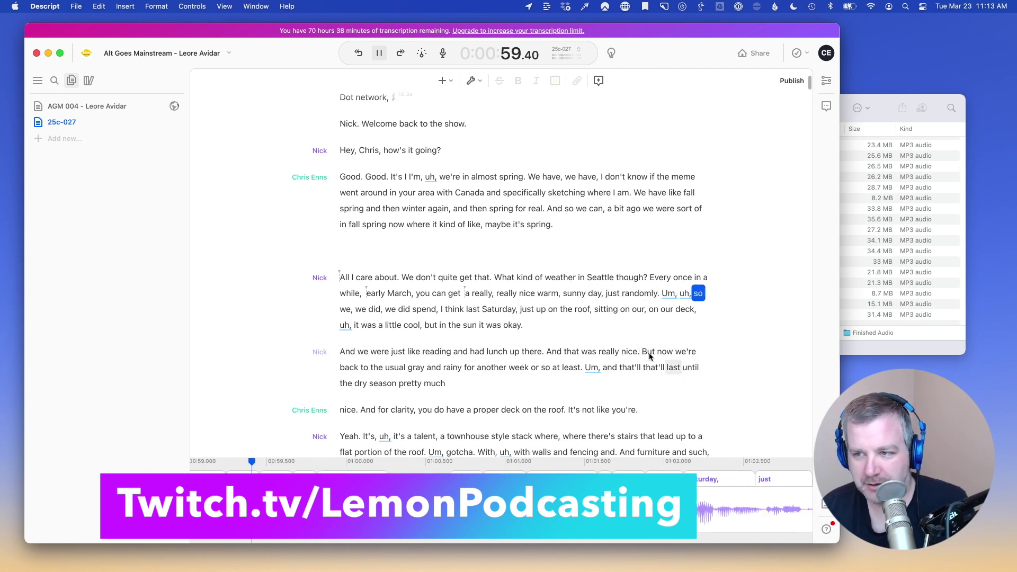
key("space")
Step: Start Remove Filler Words to find the "um" and "uh" occurrences in the 25c-027 composition
left_click(666, 297)
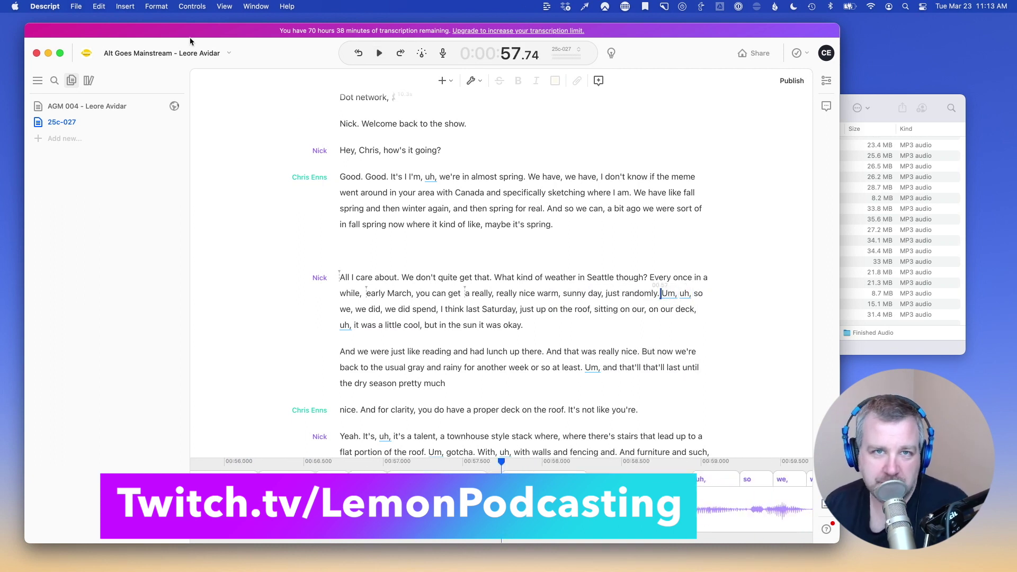
left_click(155, 7)
mouse_move(176, 9)
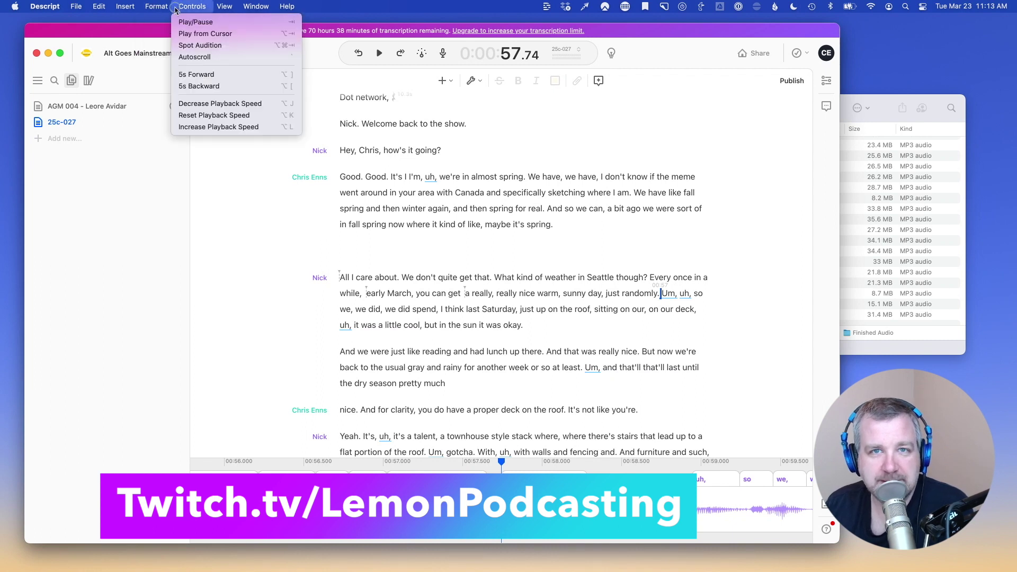
mouse_move(100, 5)
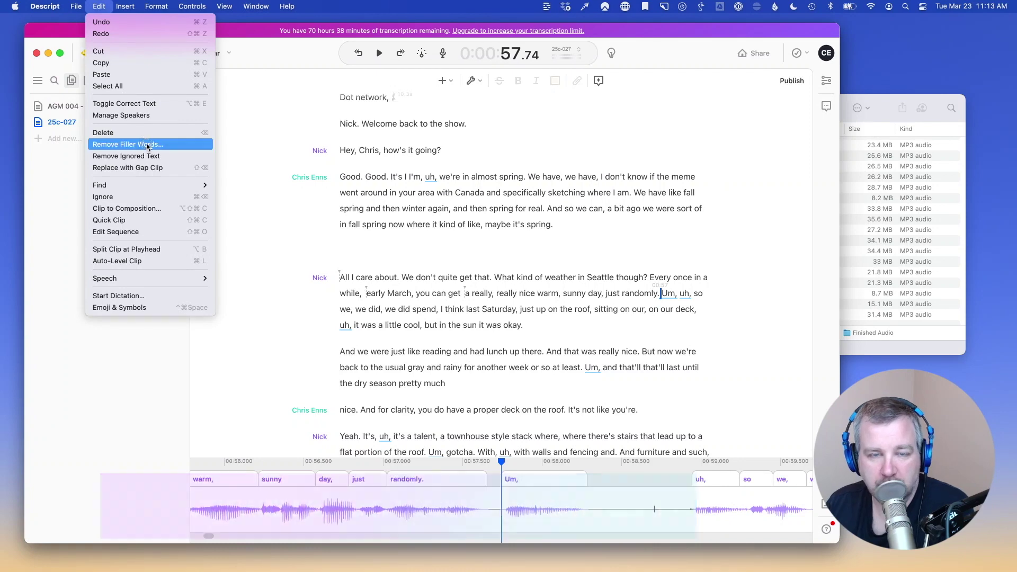
left_click(128, 144)
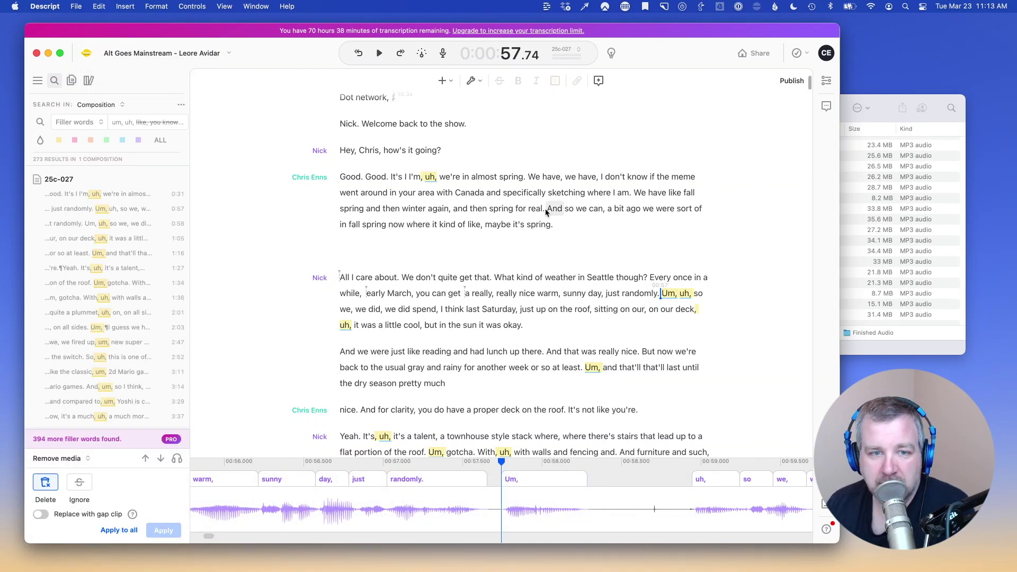
Step: Look through the list of detected filler words across the whole episode
scroll(159, 228, "down", 15)
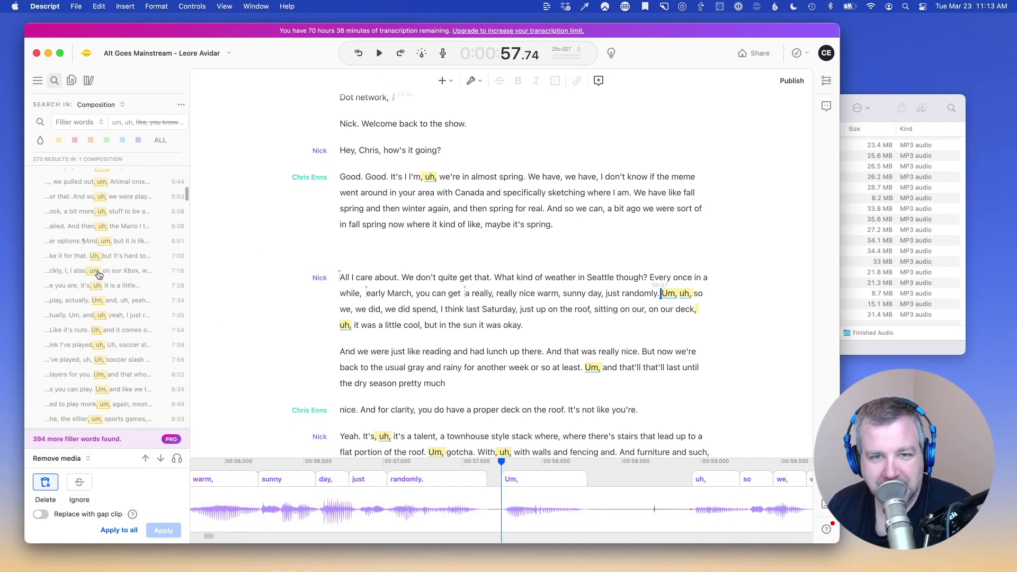
scroll(190, 228, "down", 10)
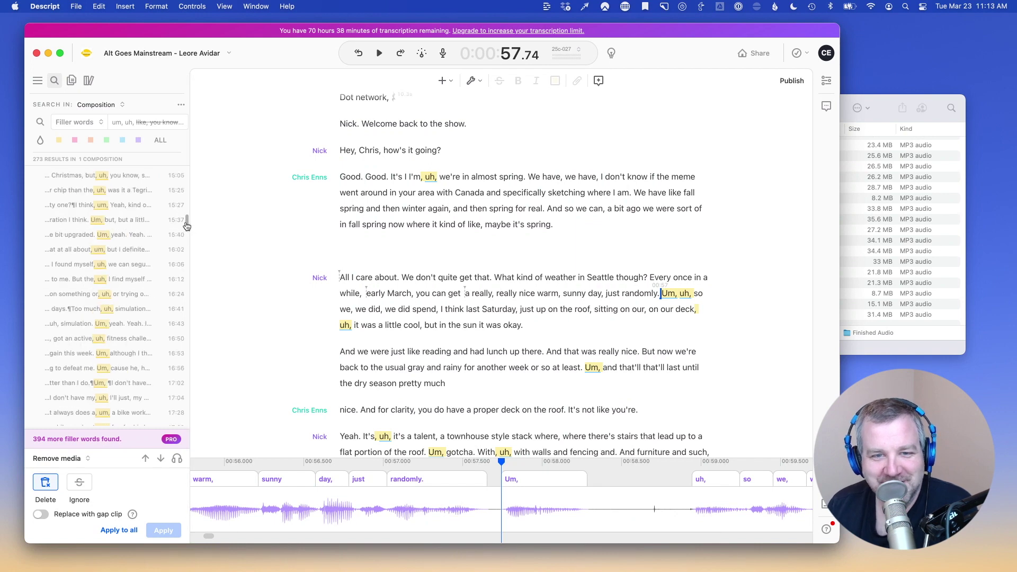
scroll(149, 259, "down", 20)
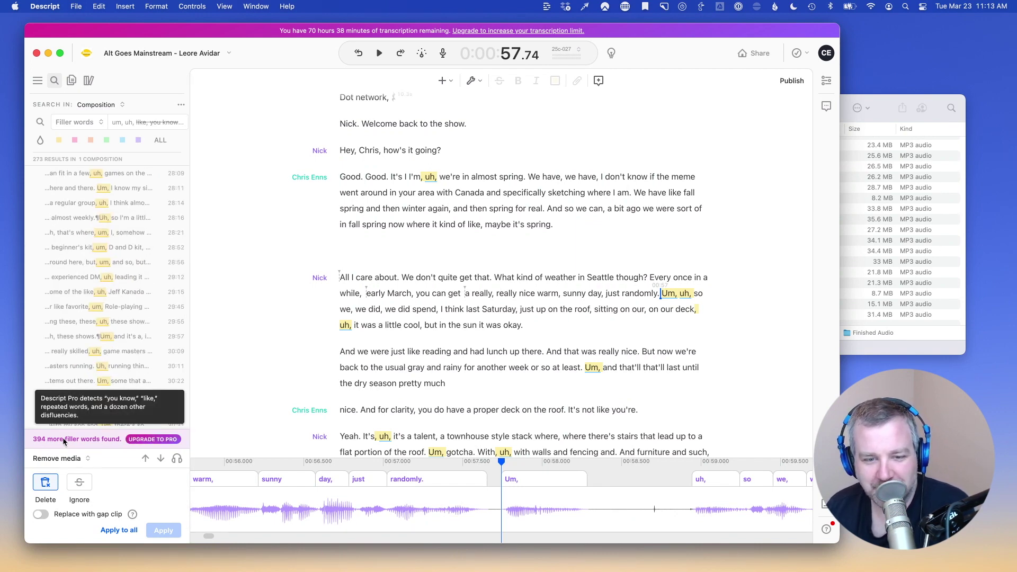
scroll(109, 366, "down", 10)
scroll(109, 365, "down", 15)
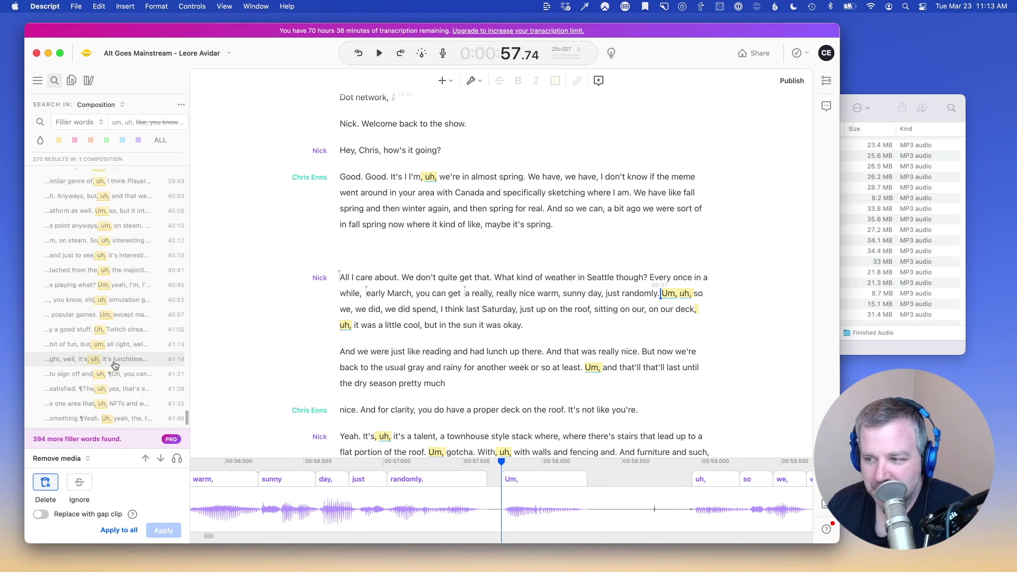
scroll(122, 339, "up", 20)
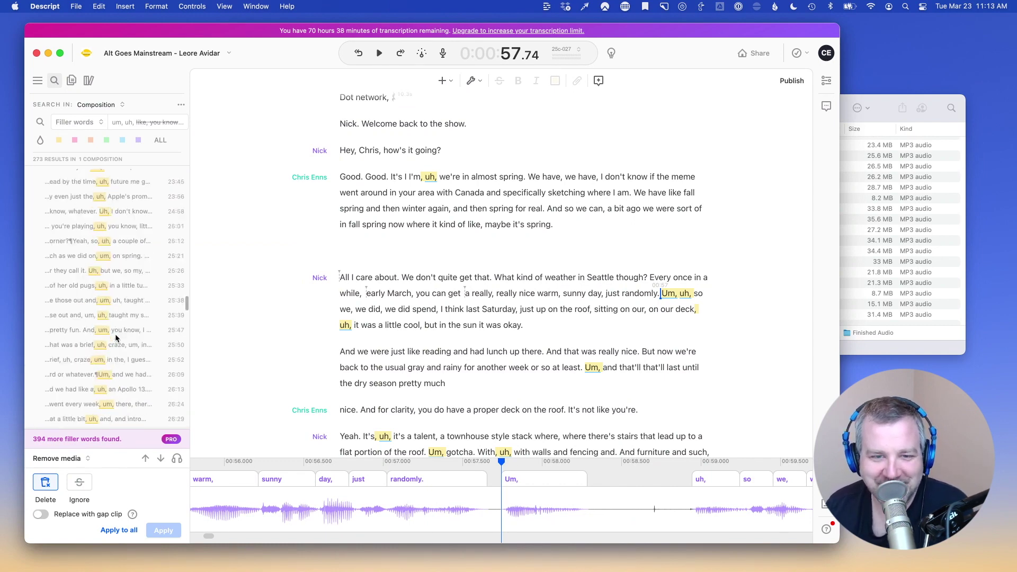
scroll(116, 338, "up", 12)
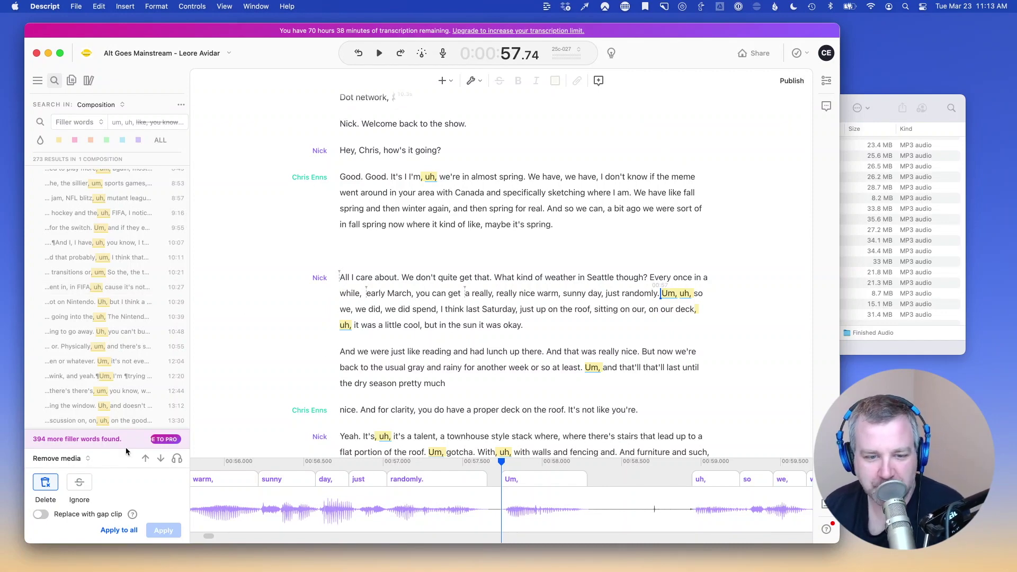
Step: Open the Pro upgrade, compare the Creator and Pro subscription plans, and cancel without subscribing
left_click(154, 440)
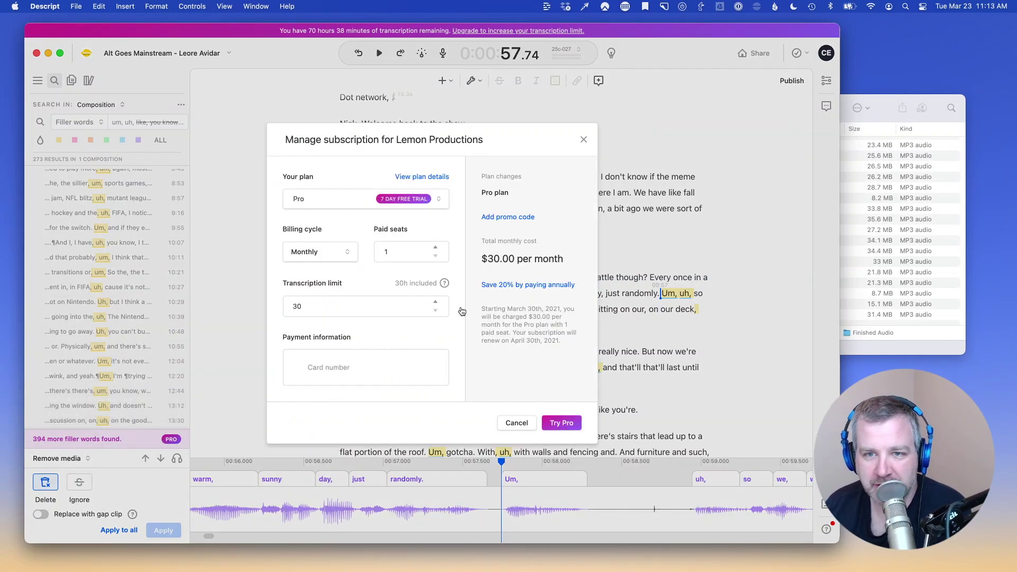
left_click(438, 200)
left_click(355, 237)
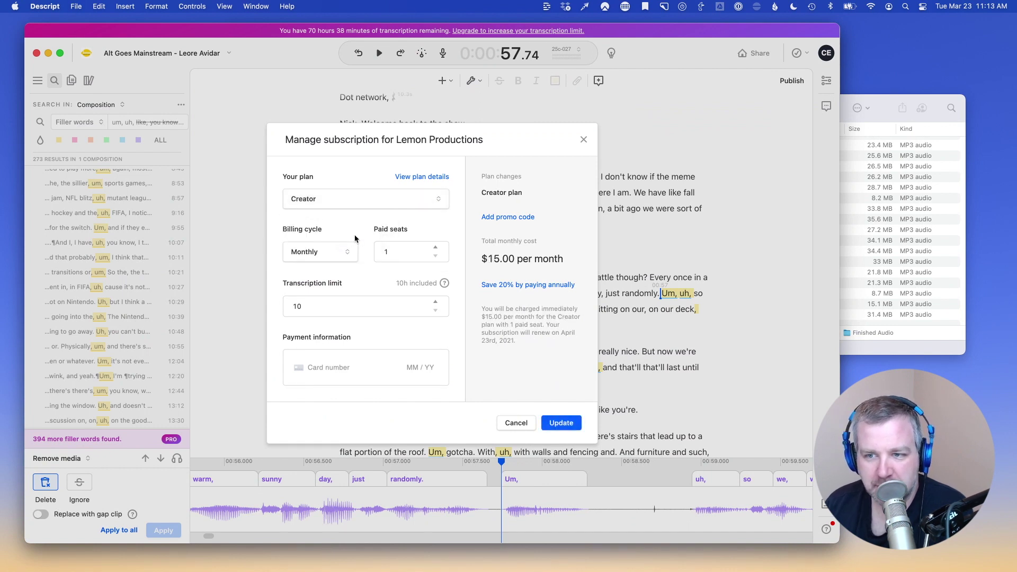
left_click(440, 194)
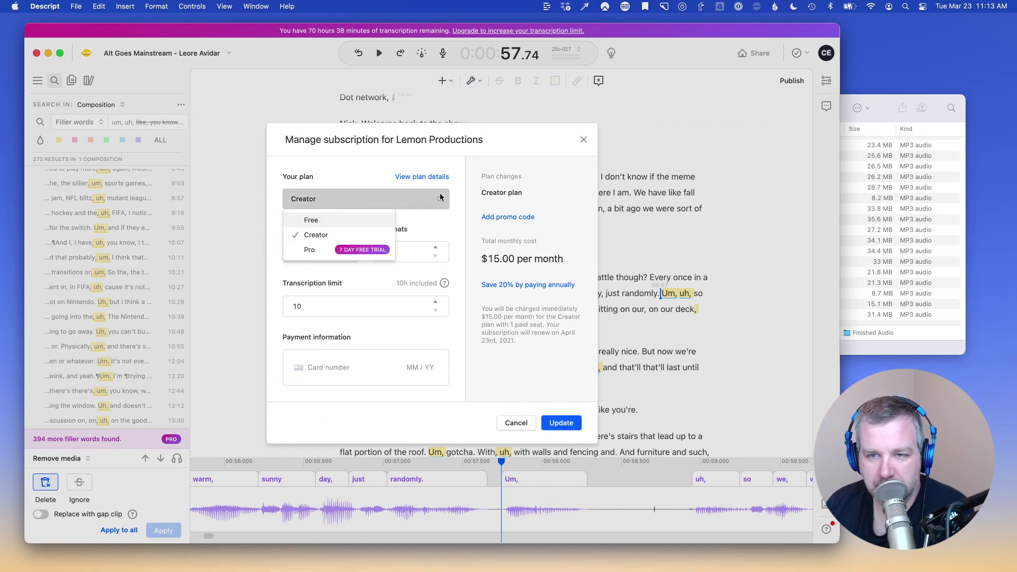
left_click(455, 198)
left_click(438, 198)
left_click(318, 250)
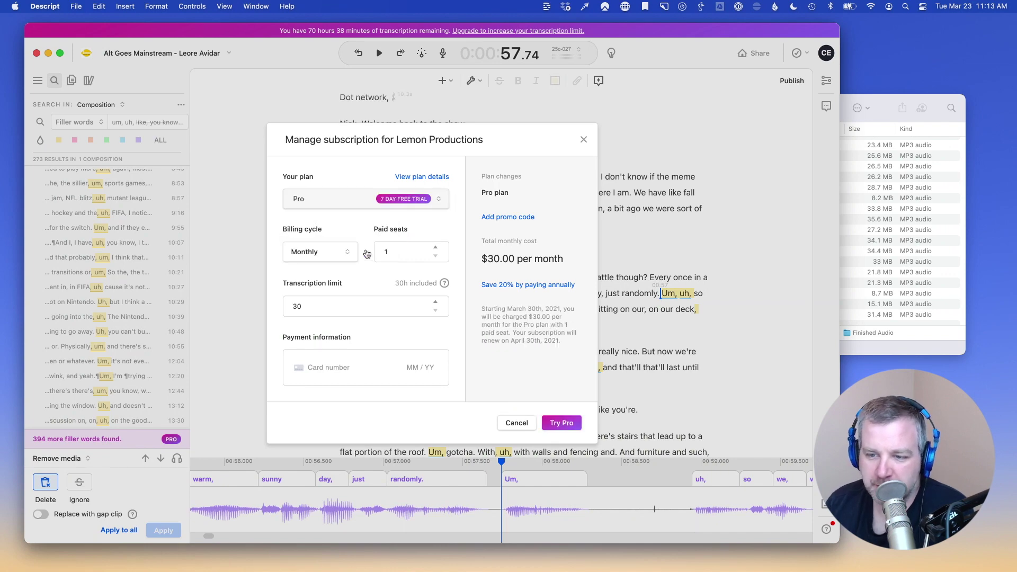
left_click(514, 423)
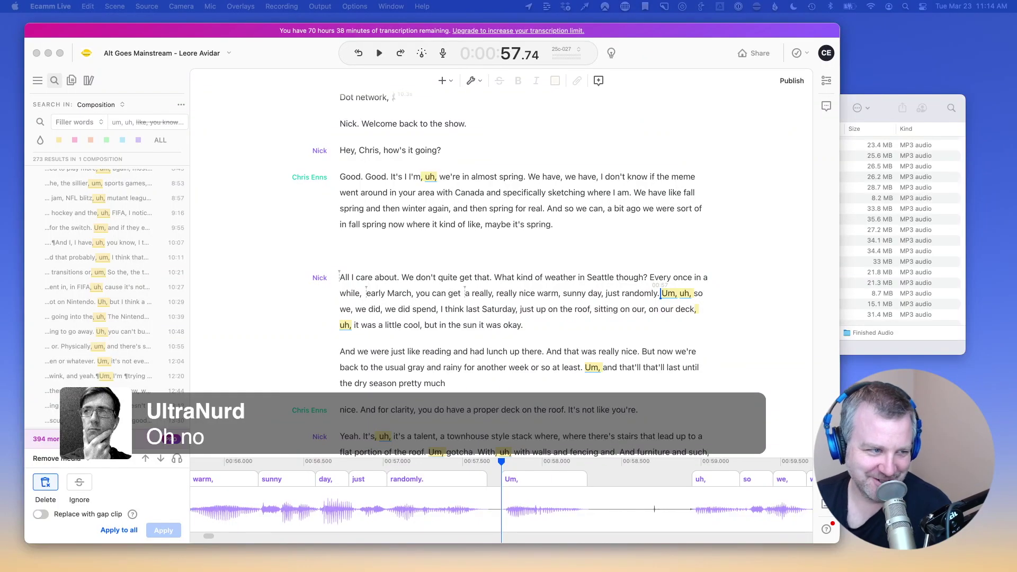
left_click(211, 294)
scroll(106, 241, "down", 5)
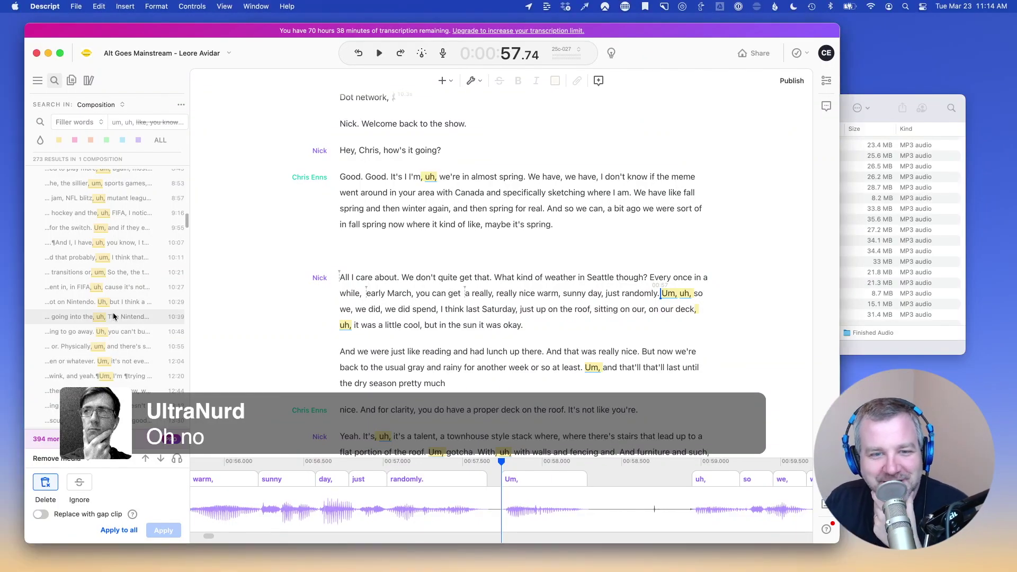
Step: Play back the filler words "Uh" after "Nintendo" at 10:29 and "uh" after "fraud concerns" at 13:39
left_click(104, 230)
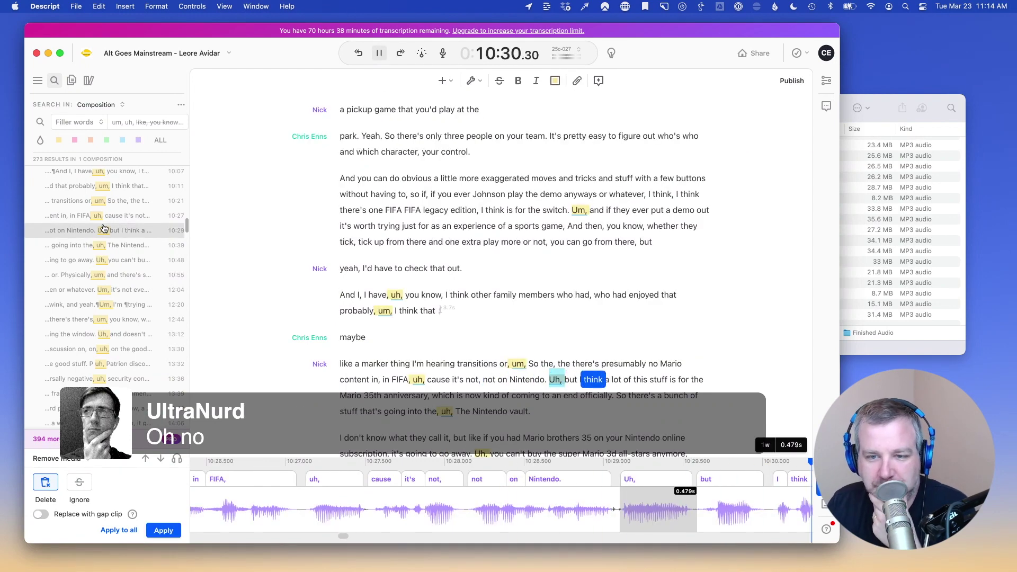
scroll(106, 249, "down", 10)
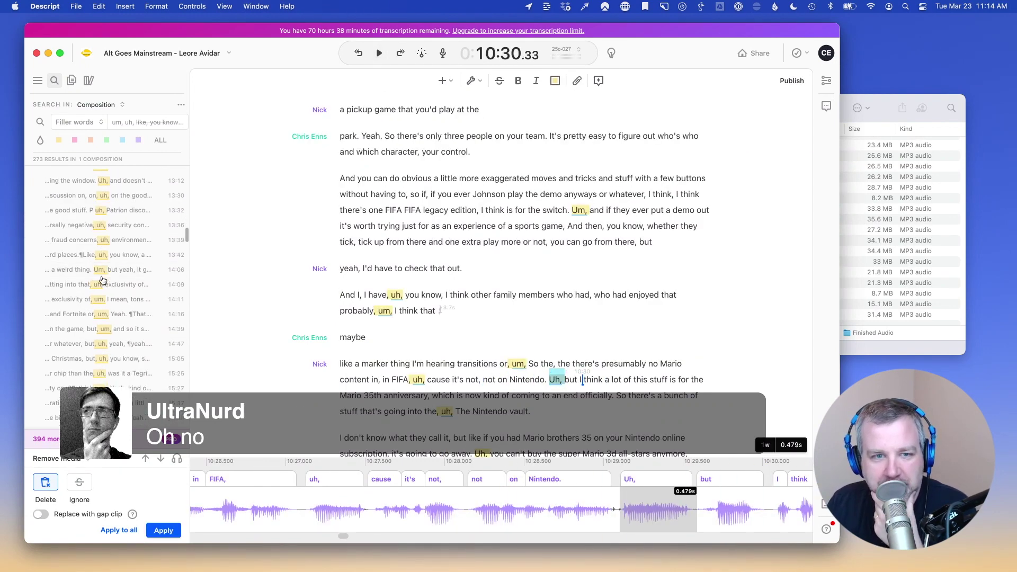
left_click(104, 222)
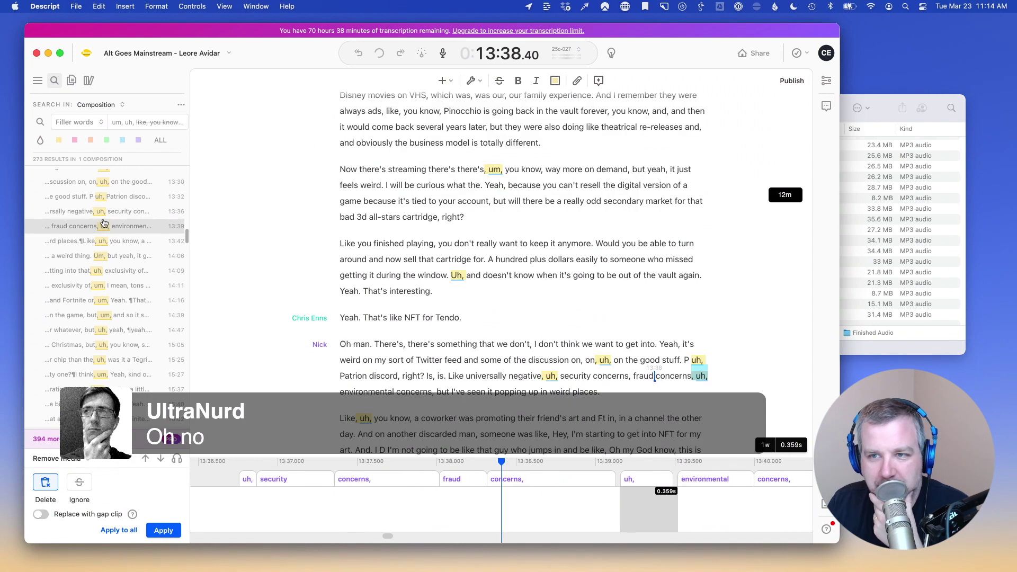
scroll(500, 252, "up", 3)
scroll(500, 253, "up", 3)
key("space")
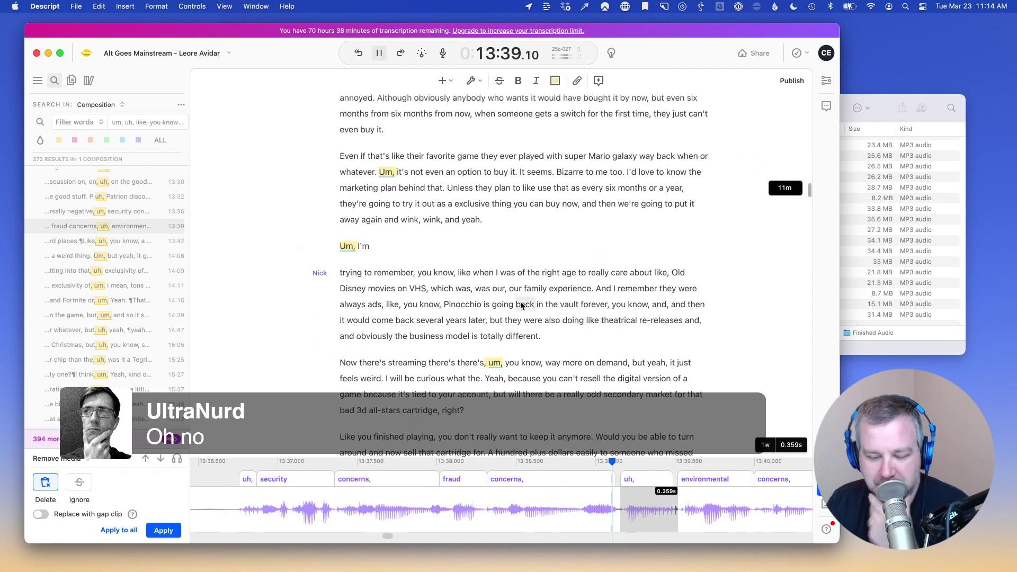
key("space")
Step: Look through the transcript around 13:39 and the remaining detected filler words up to the end of the list
scroll(536, 330, "up", 10)
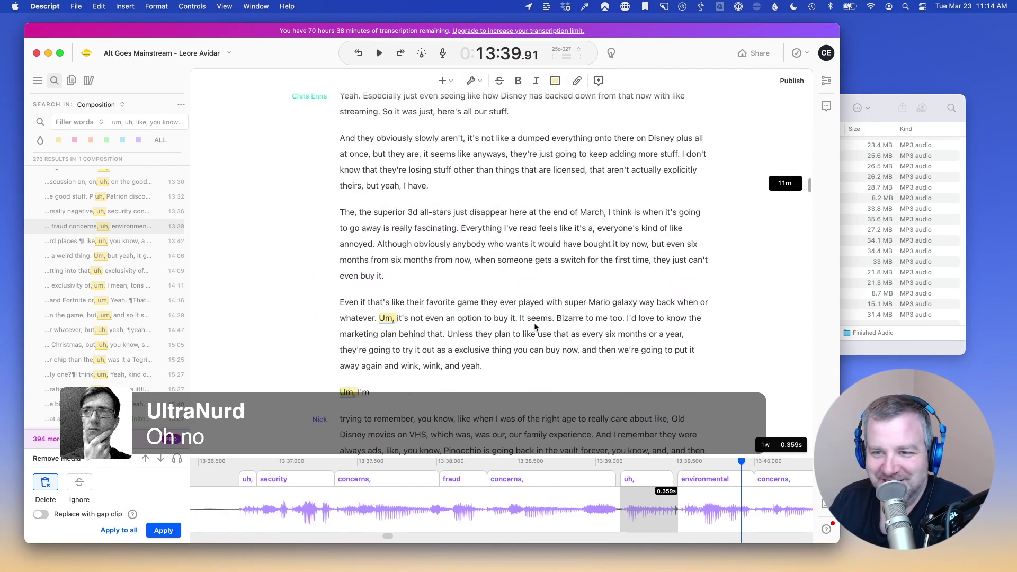
scroll(543, 358, "down", 10)
scroll(67, 303, "down", 20)
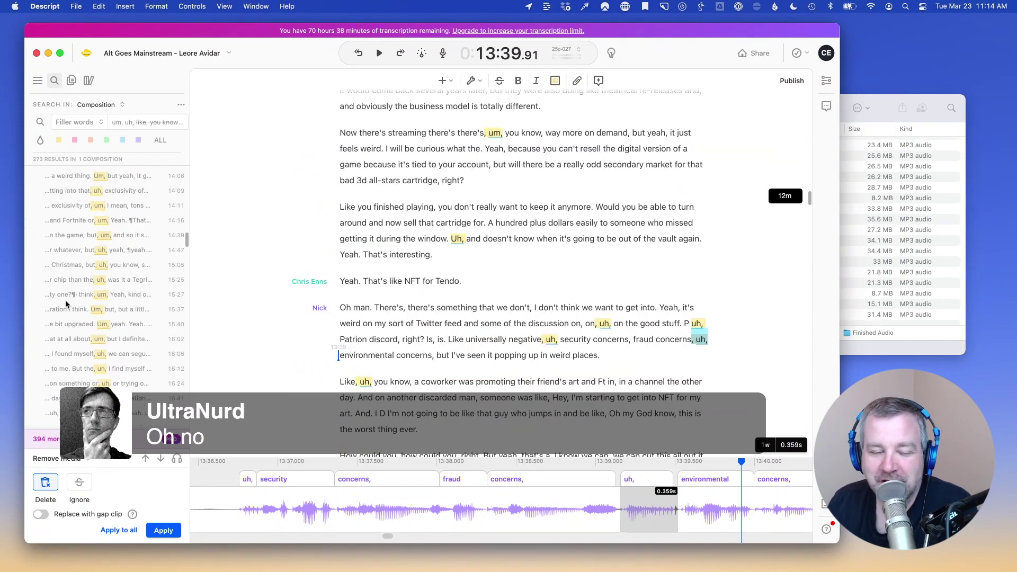
scroll(67, 303, "down", 10)
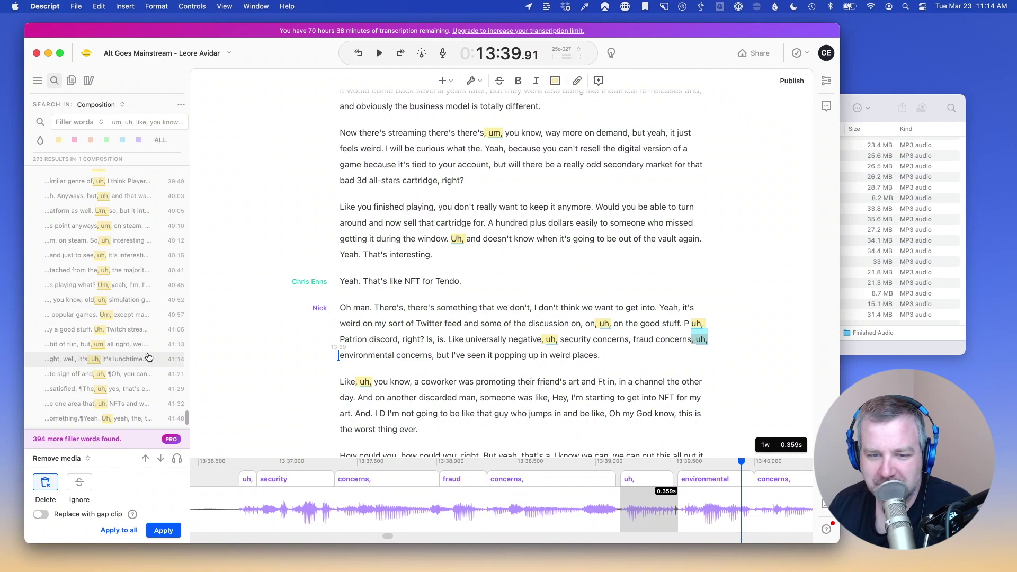
scroll(137, 373, "up", 10)
scroll(136, 373, "up", 5)
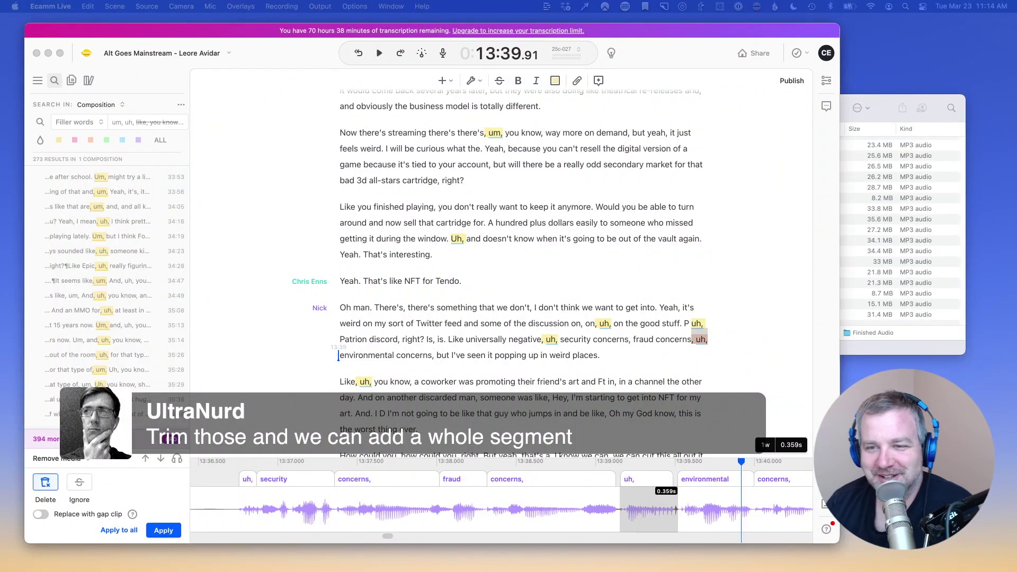
Step: Look over the passage leading up to the line "That's like NFT for Tendo" at 13:20, going back to about 11:08
left_click(407, 223)
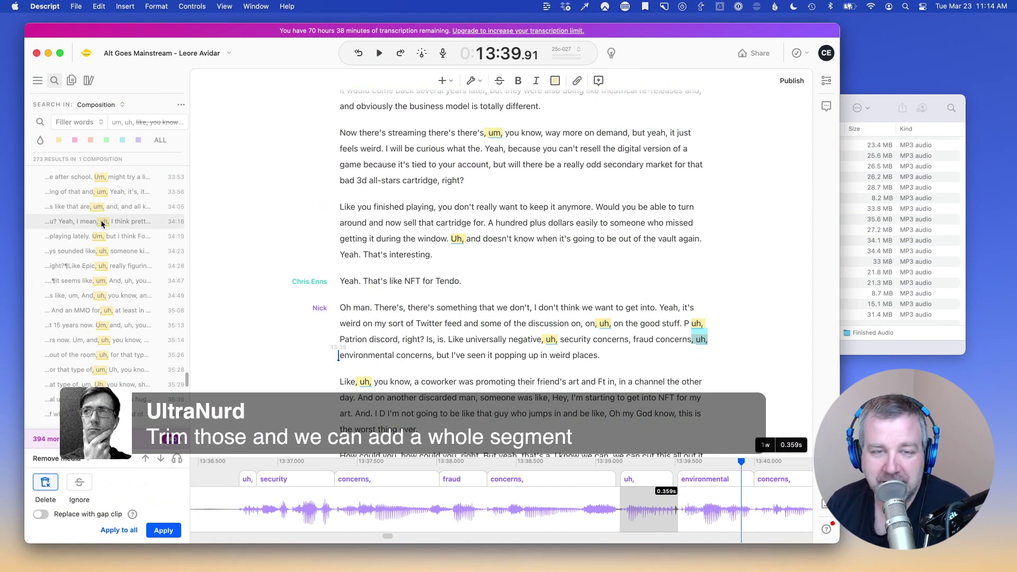
key("alt+Up")
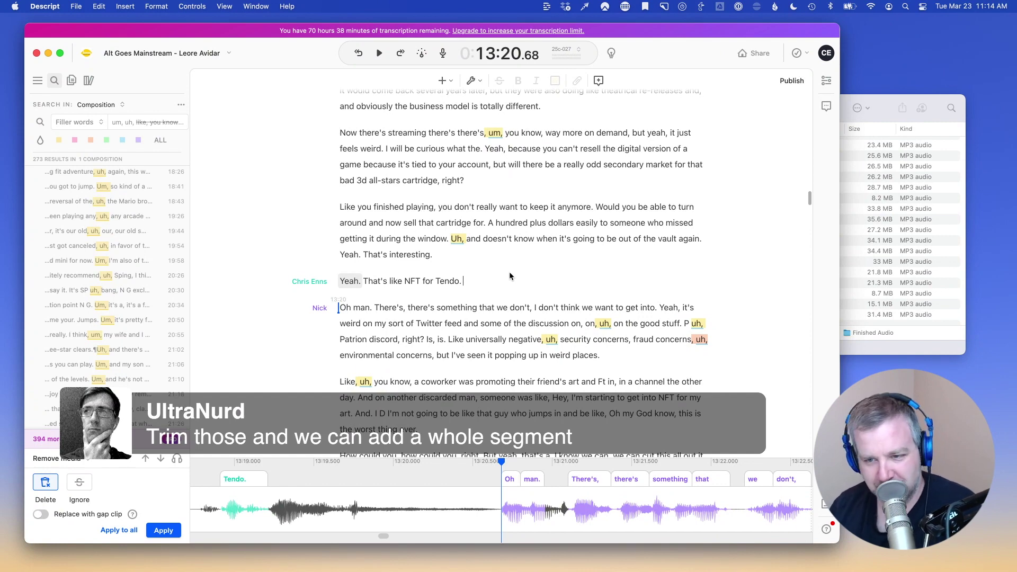
scroll(510, 276, "up", 5)
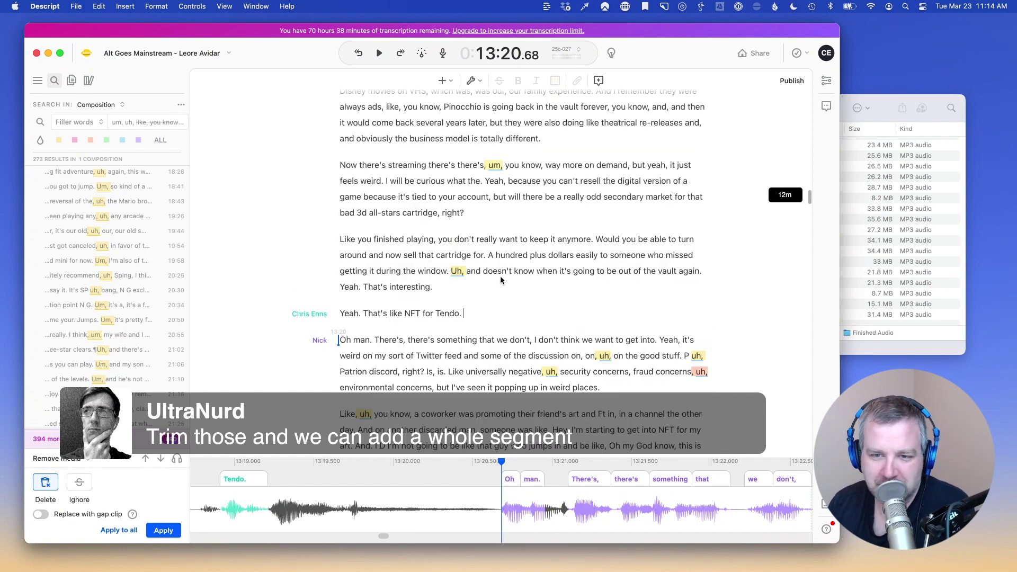
scroll(503, 312, "down", 5)
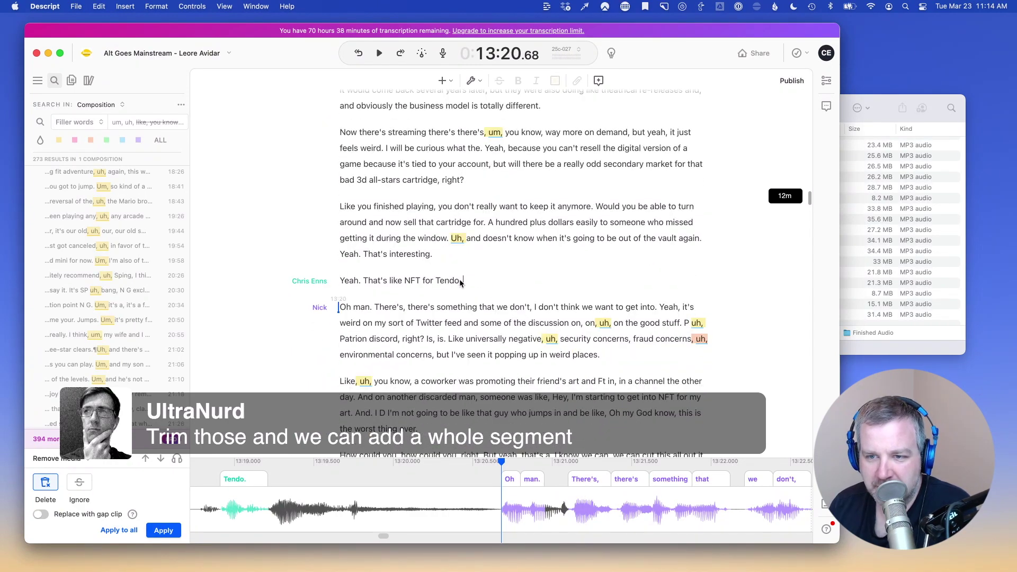
left_click_drag(464, 281, 340, 280)
scroll(344, 234, "up", 10)
left_click(341, 317)
scroll(429, 296, "down", 10)
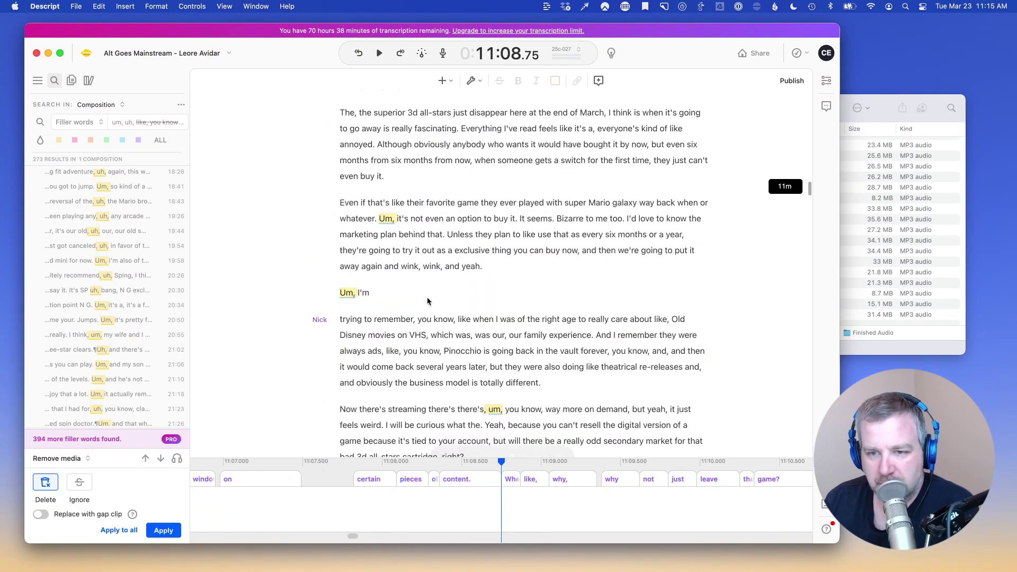
Step: Read through the transcript around the 15-minute mark, including the passages on switch hardware rumors and screen time burnout
scroll(467, 315, "down", 5)
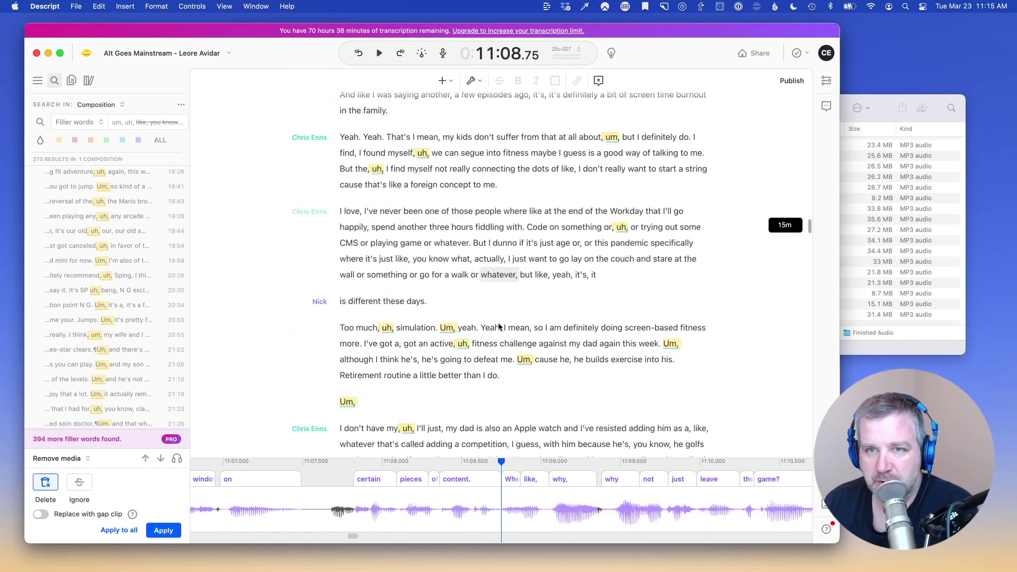
scroll(499, 327, "up", 2)
scroll(499, 327, "up", 4)
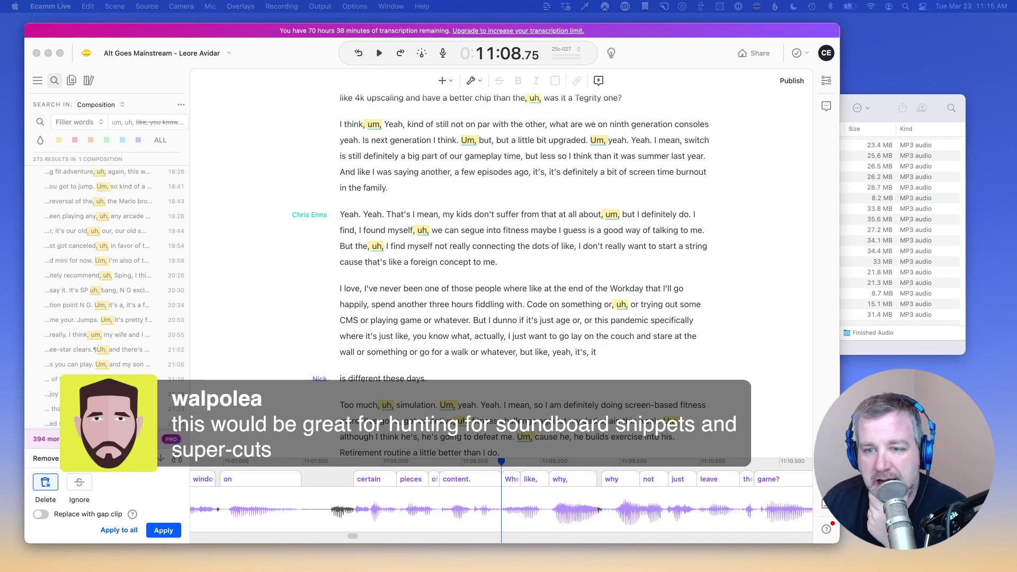
scroll(524, 275, "down", 3)
scroll(524, 276, "up", 5)
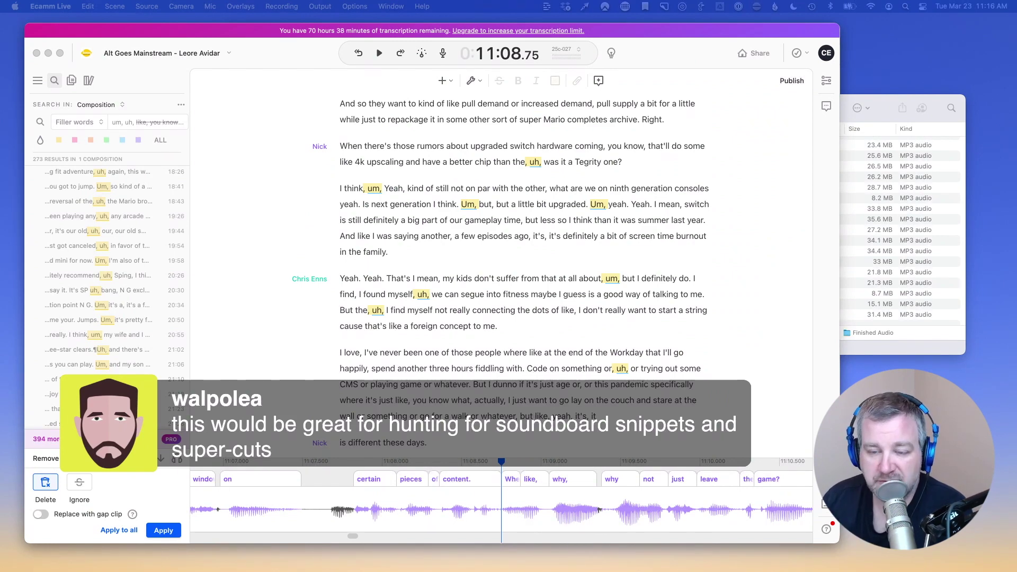
scroll(525, 275, "down", 2)
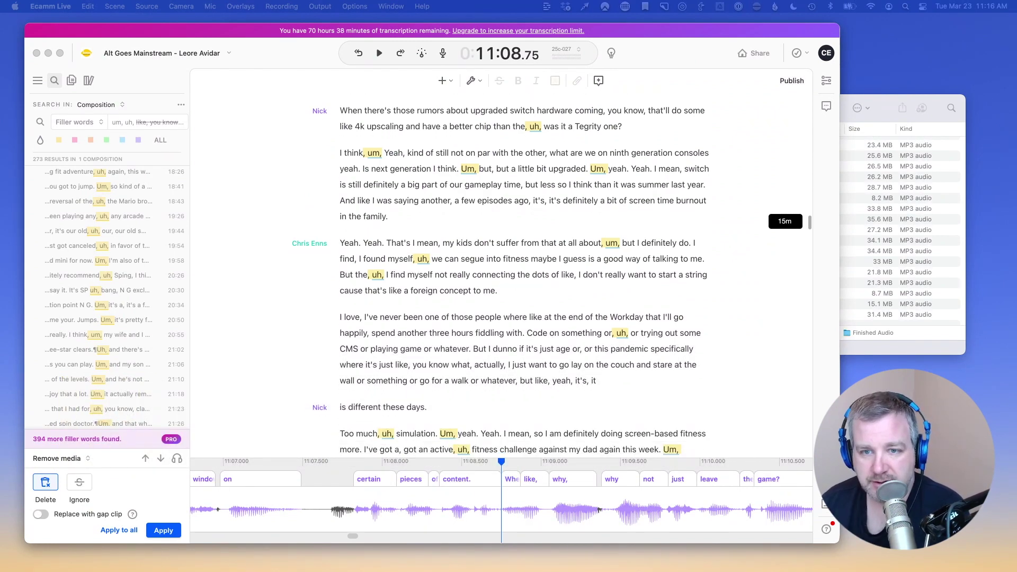
scroll(524, 276, "up", 1)
scroll(524, 275, "down", 2)
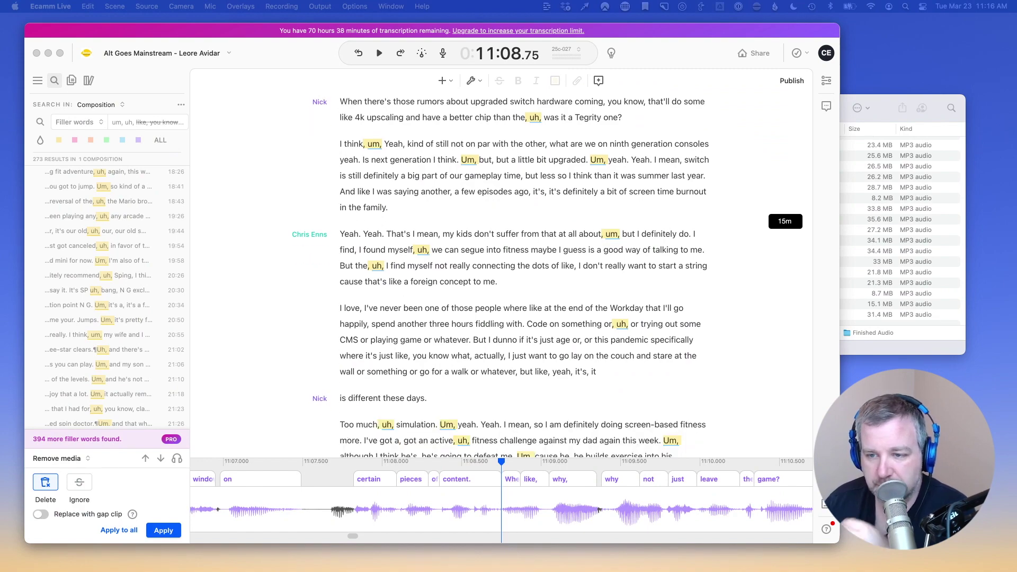
scroll(525, 275, "down", 5)
scroll(525, 275, "up", 4)
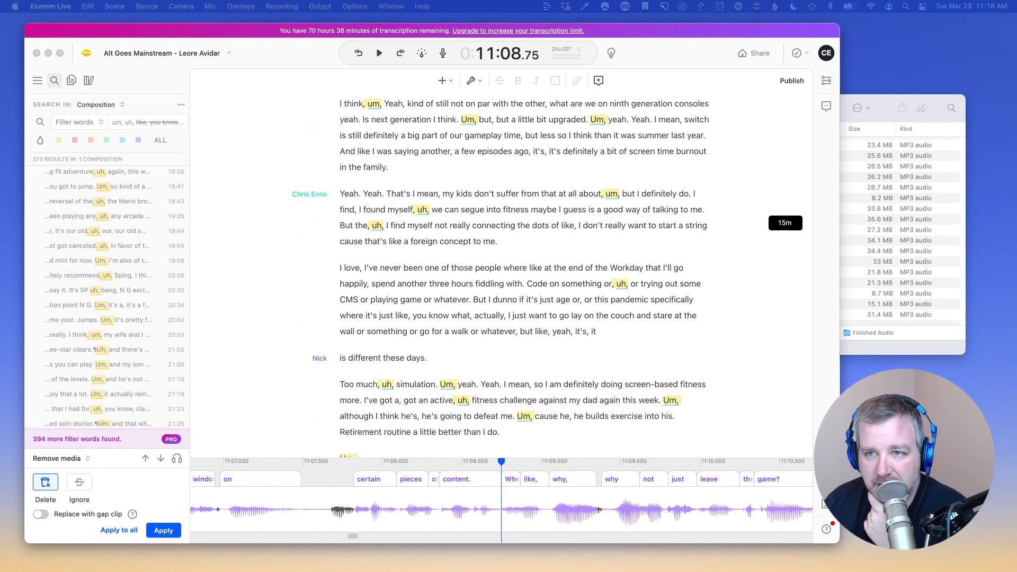
scroll(525, 276, "up", 4)
scroll(525, 275, "up", 4)
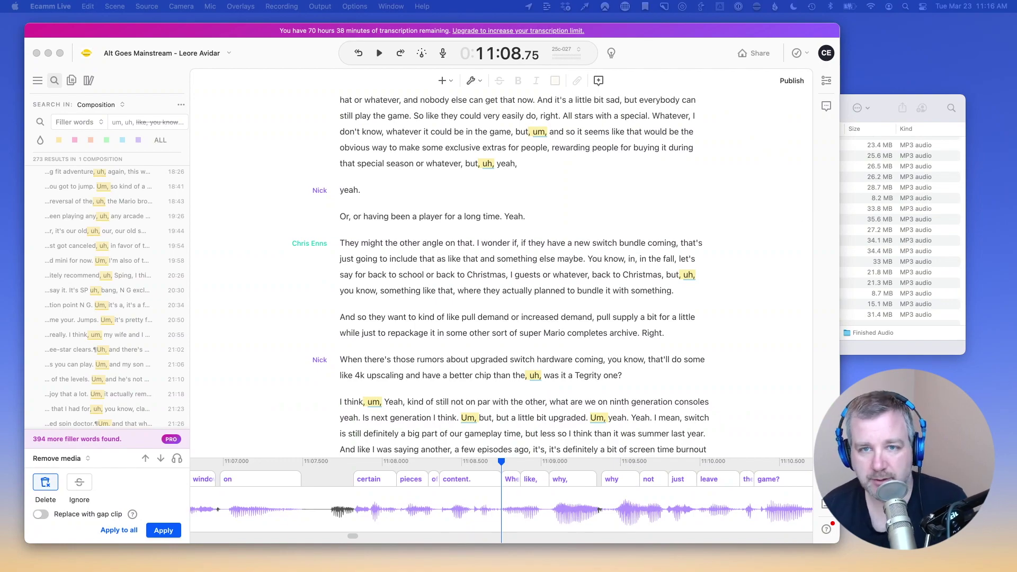
key("super+Tab")
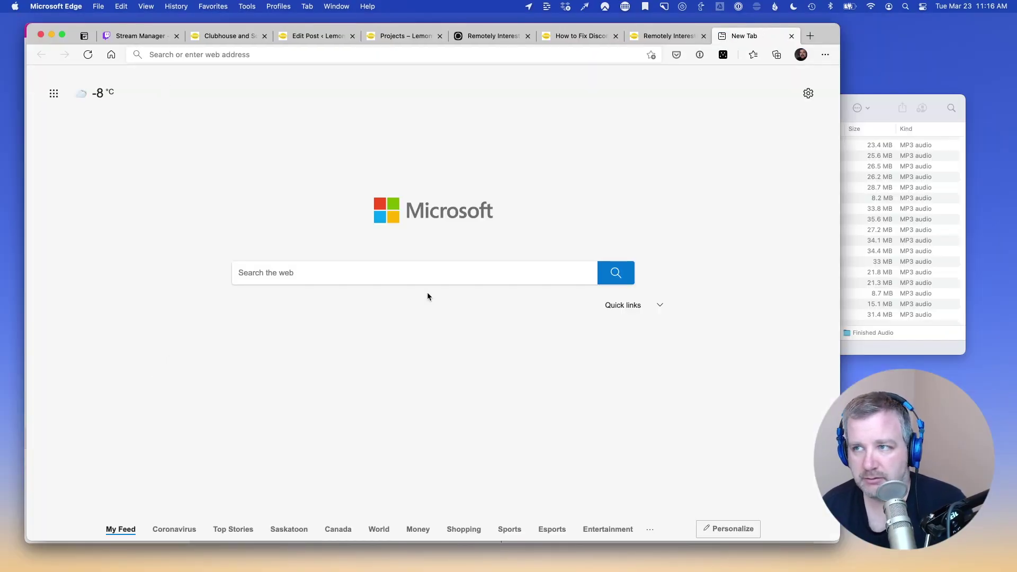
key("super+Tab")
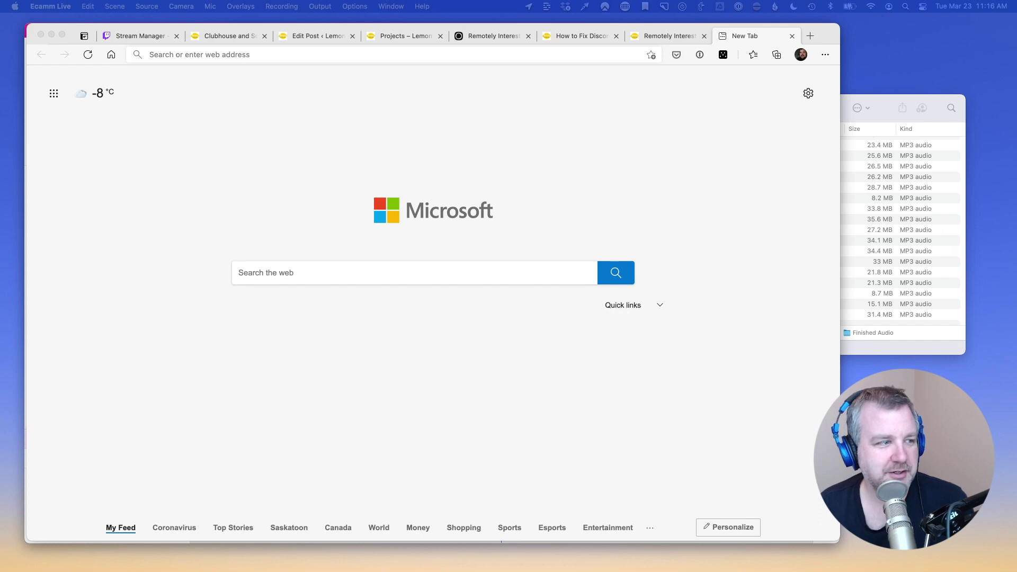
key("super+Tab")
Step: Search the composition's text for "nft" and play back the first match, at 13:17
left_click(500, 286)
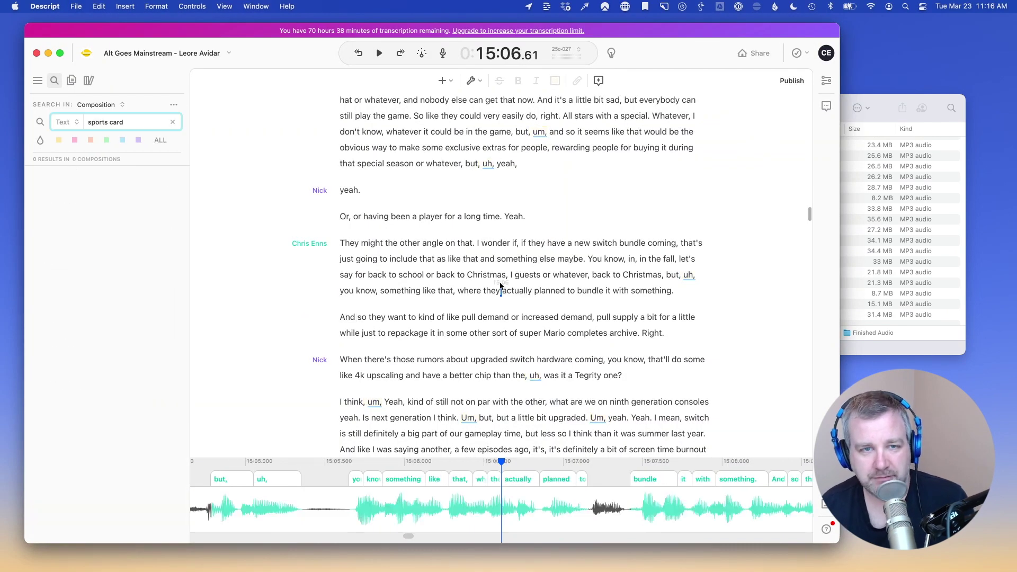
key("super+f")
type("nft")
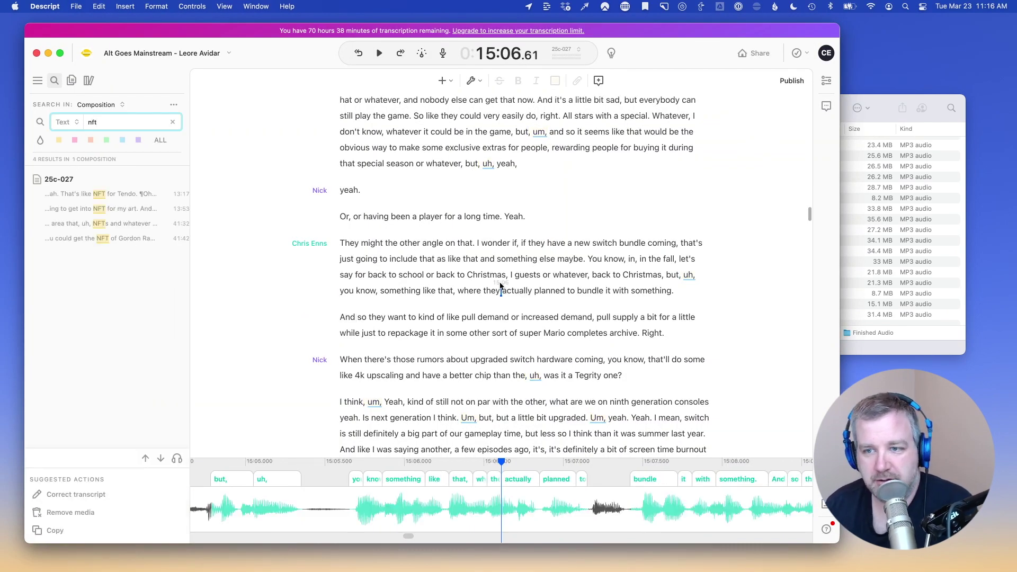
left_click(114, 194)
key("space")
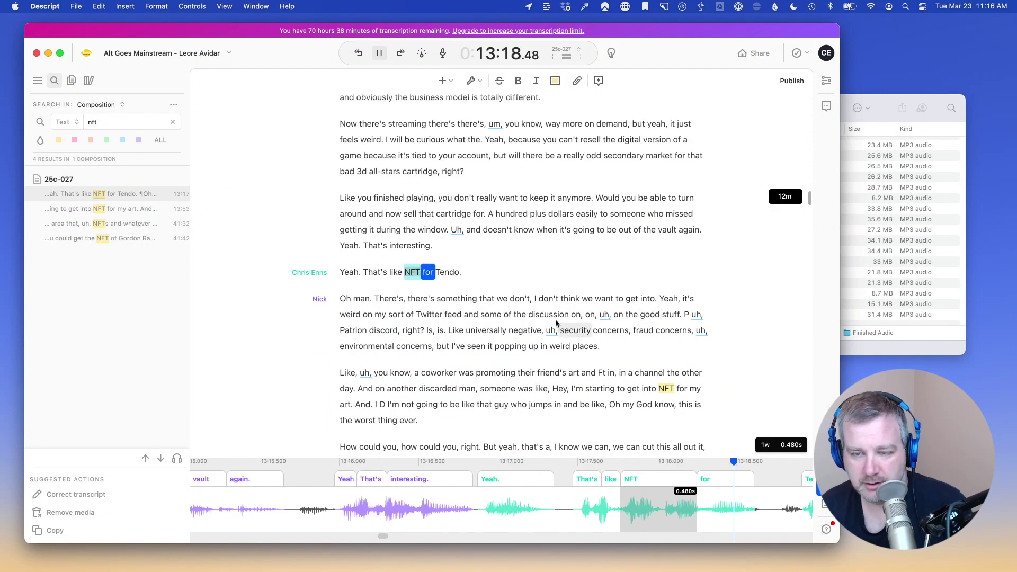
key("space")
key("space")
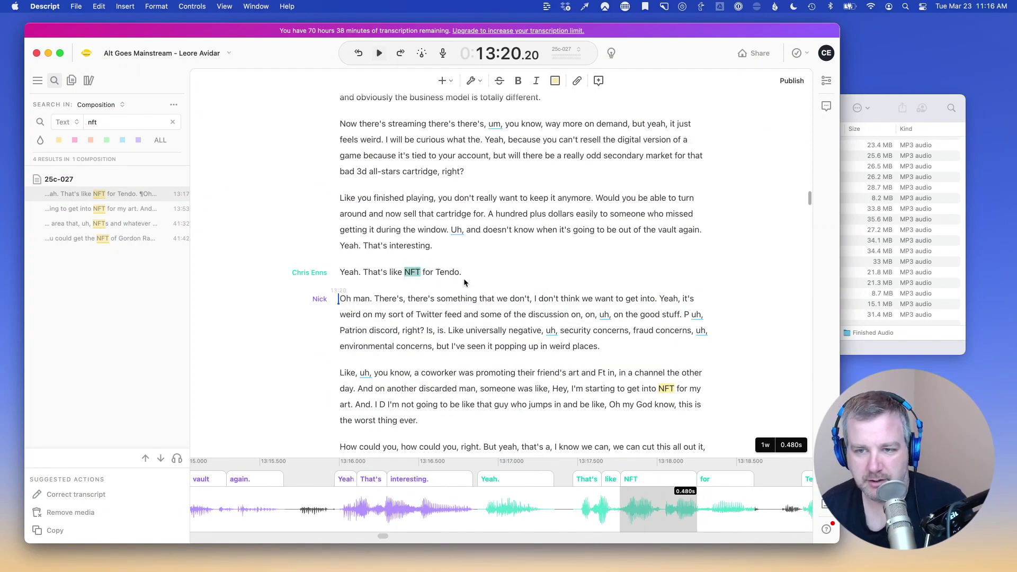
Step: Correct the transcript word "Tendo" after "That's like NFT for" to "Nintendo"
left_click(440, 272)
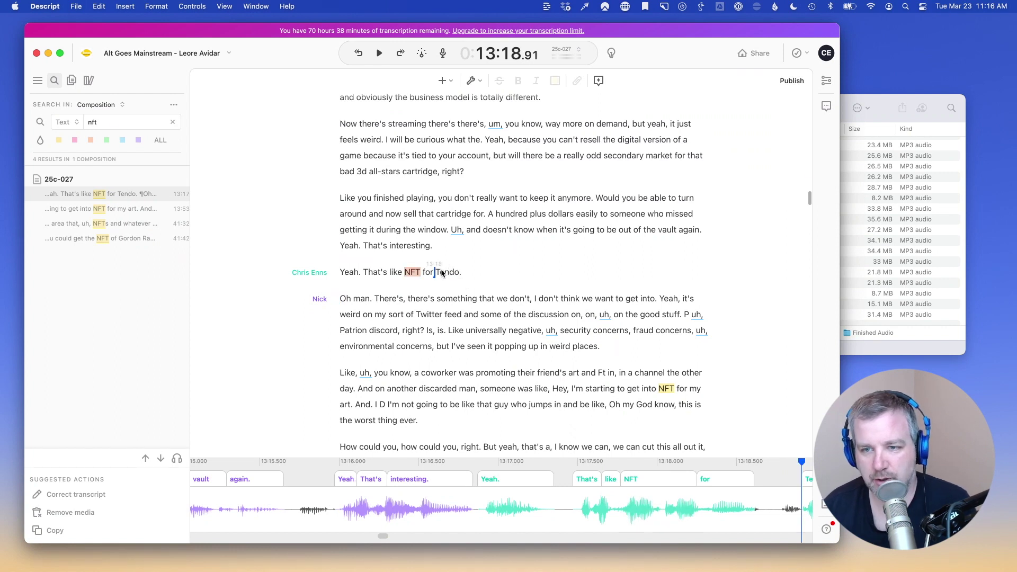
double_click(442, 272)
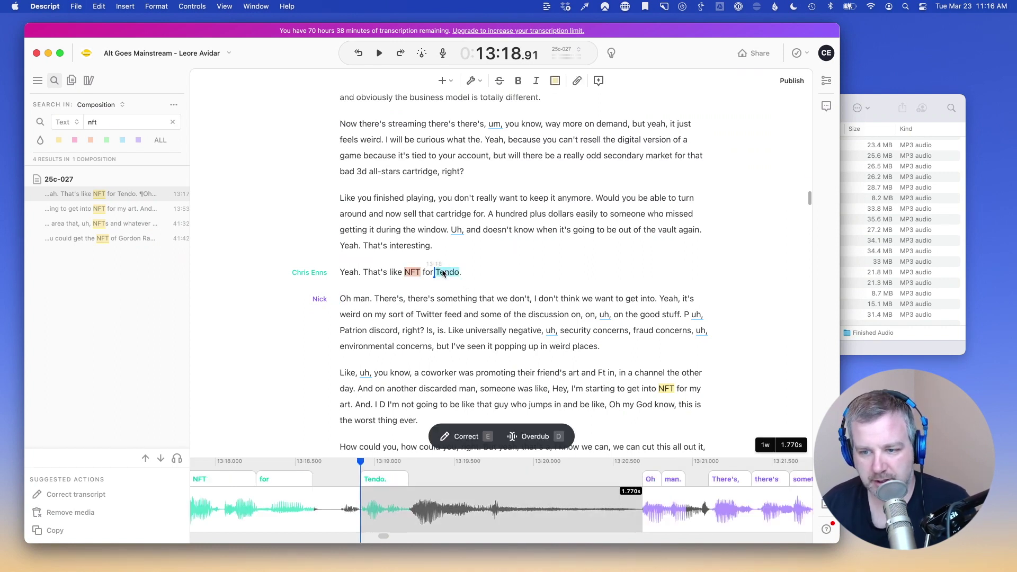
left_click(481, 438)
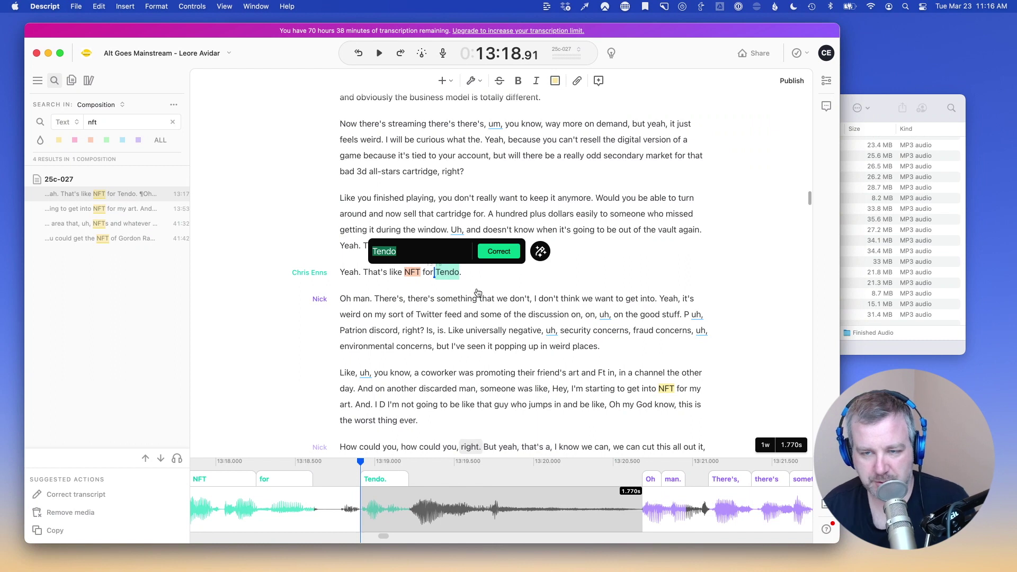
type("Nintendo")
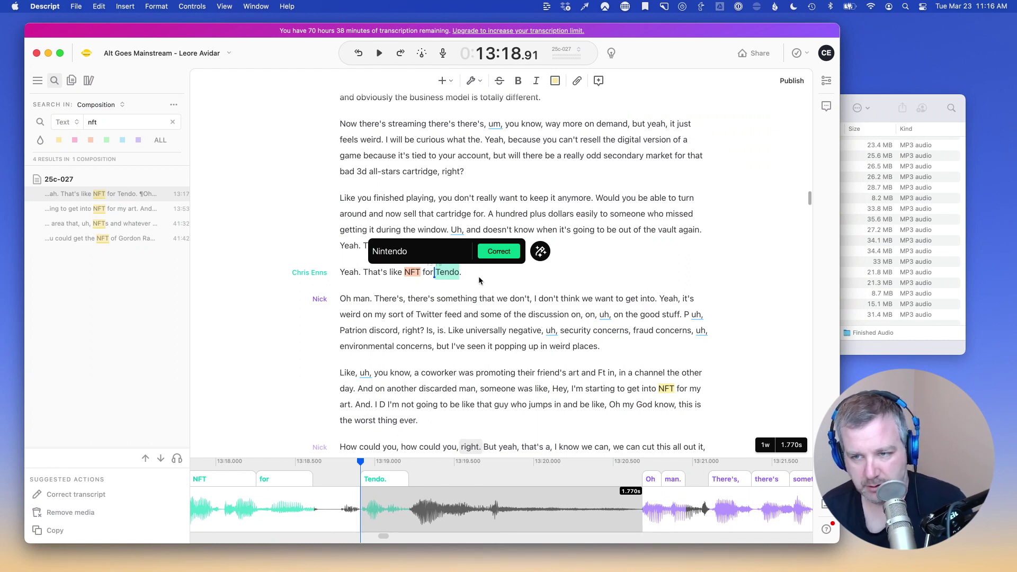
left_click(499, 251)
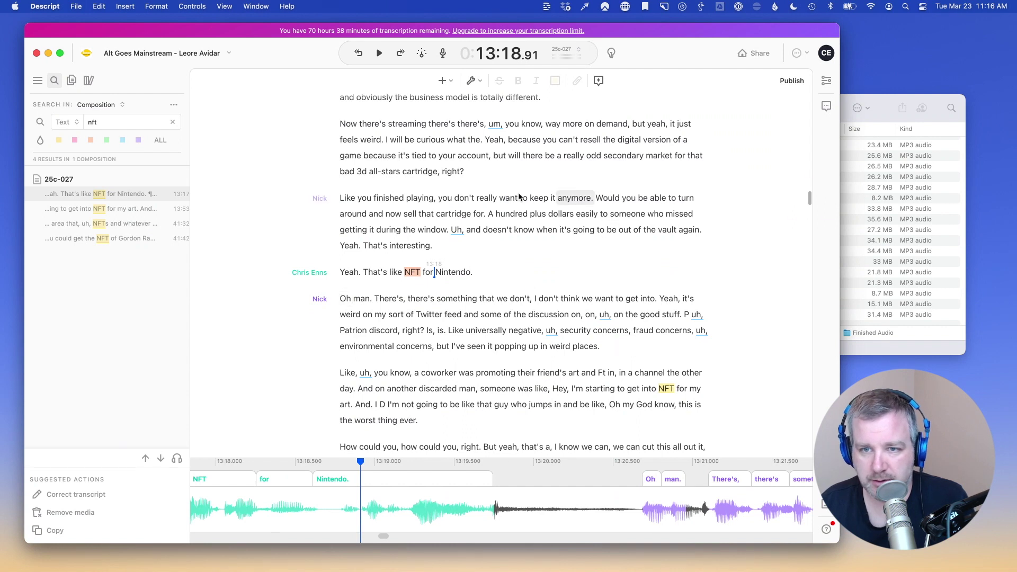
Step: Select the passage starting at 13:00 from "Like you finished playing" through "Yeah. That's interesting."
left_click(340, 198)
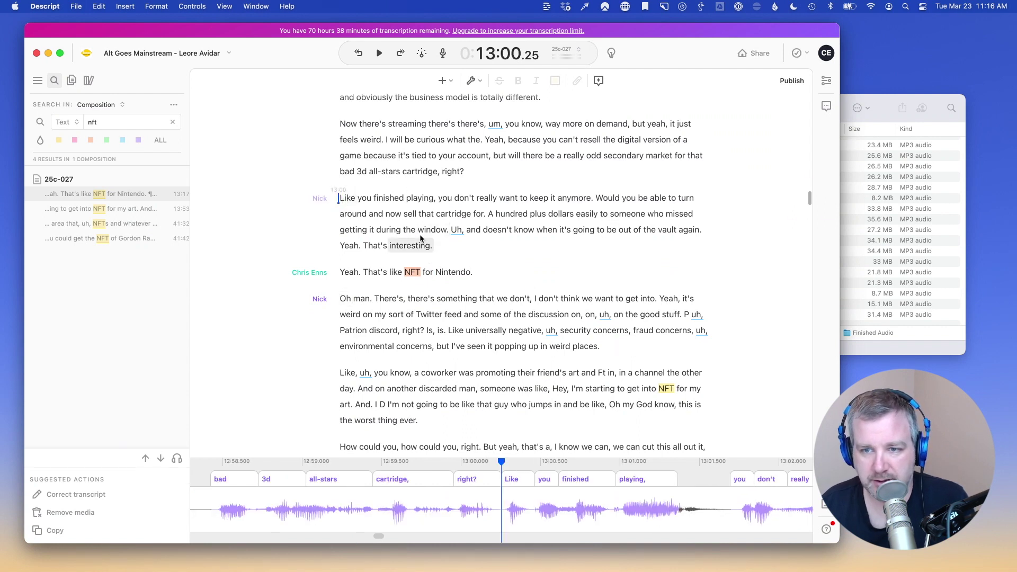
left_click(430, 248, "shift")
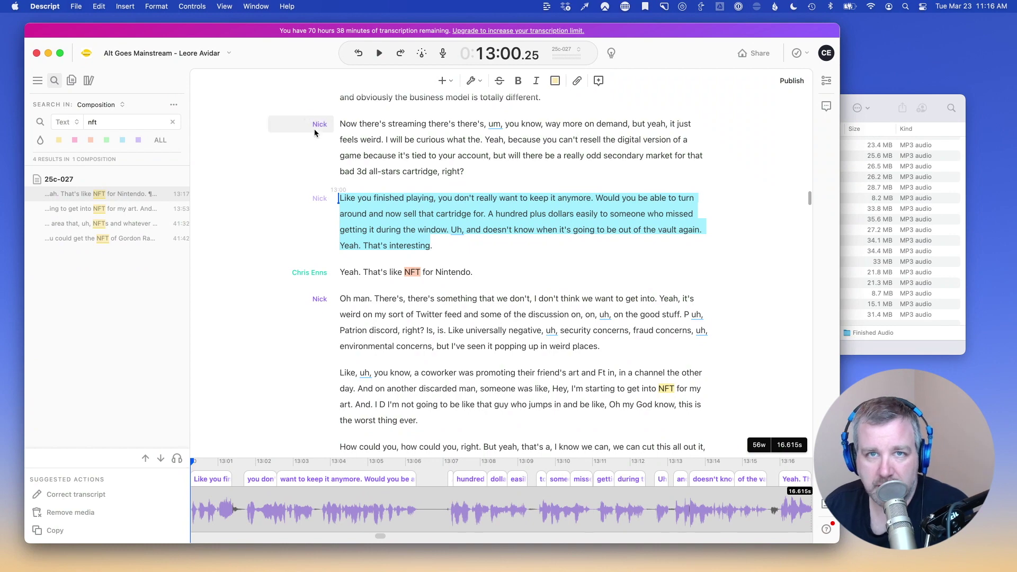
left_click(78, 4)
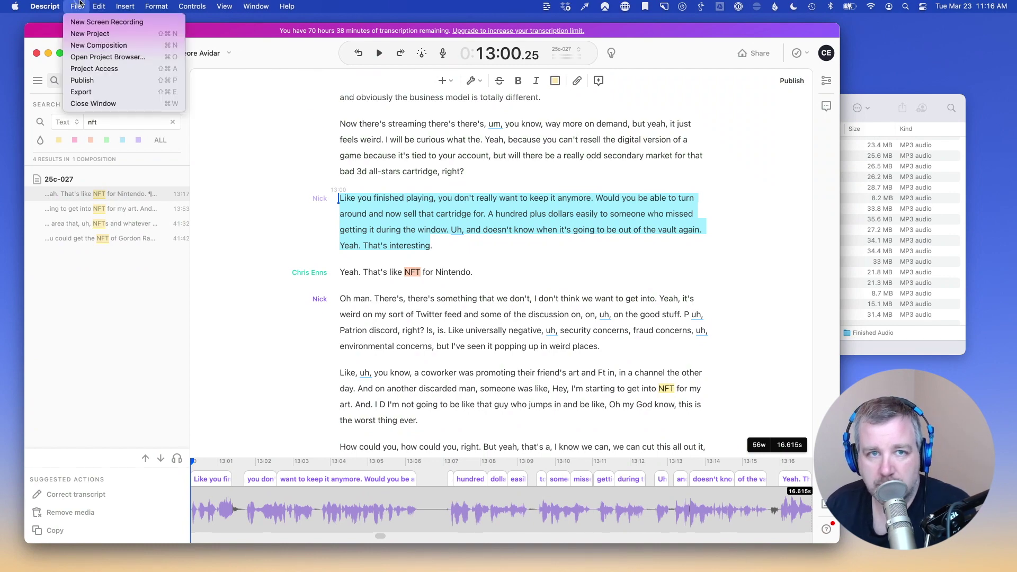
left_click(78, 6)
Step: Open the project's sharing settings, check the access options for workspace members, and copy the project link
left_click(755, 53)
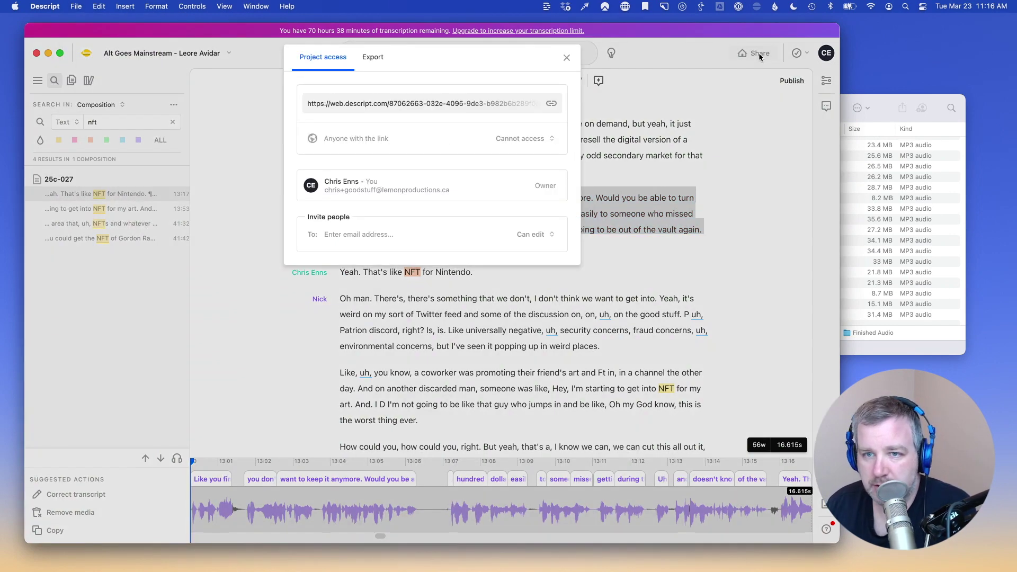
left_click(373, 57)
left_click(323, 57)
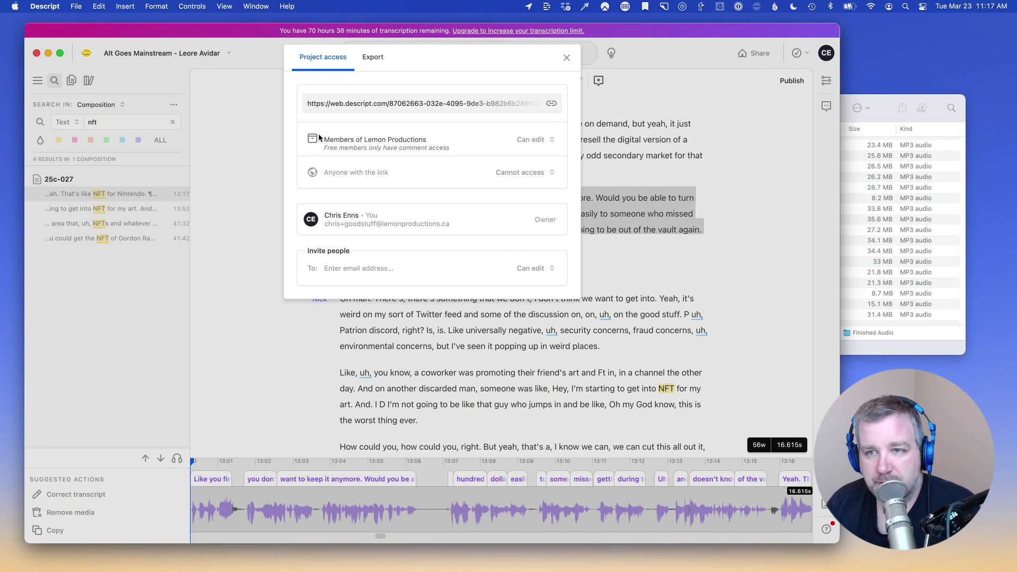
left_click(531, 141)
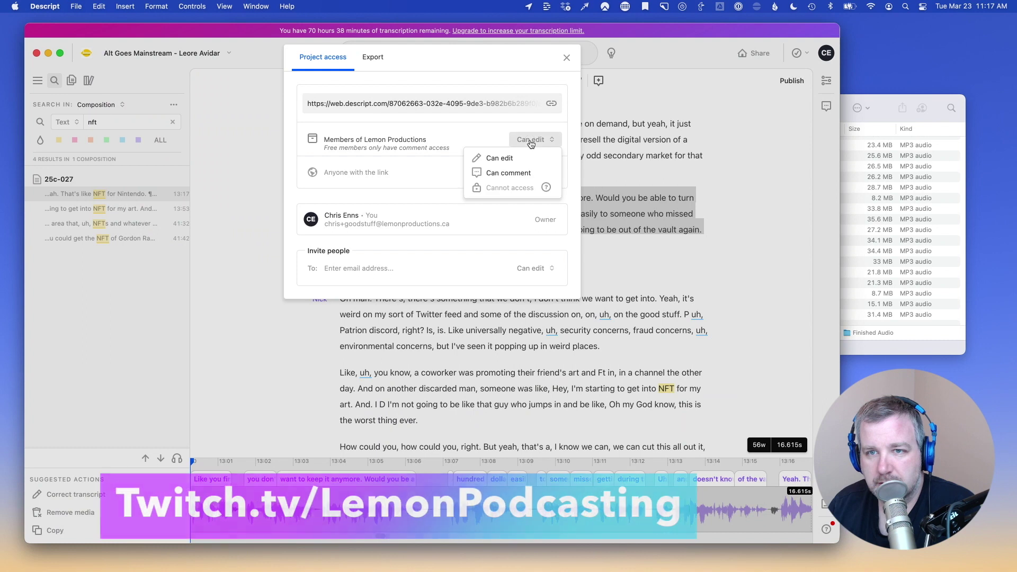
left_click(532, 141)
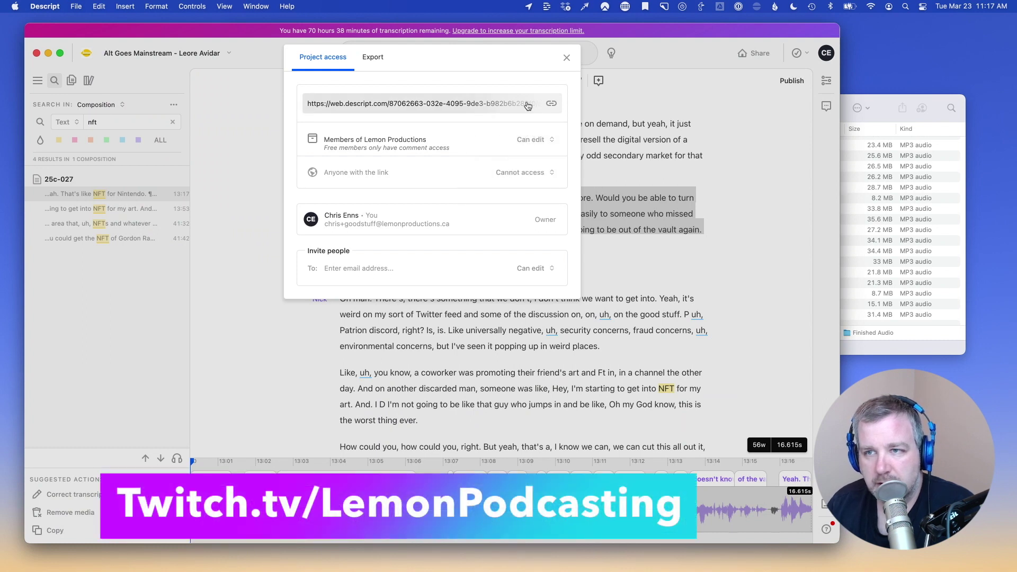
left_click(550, 104)
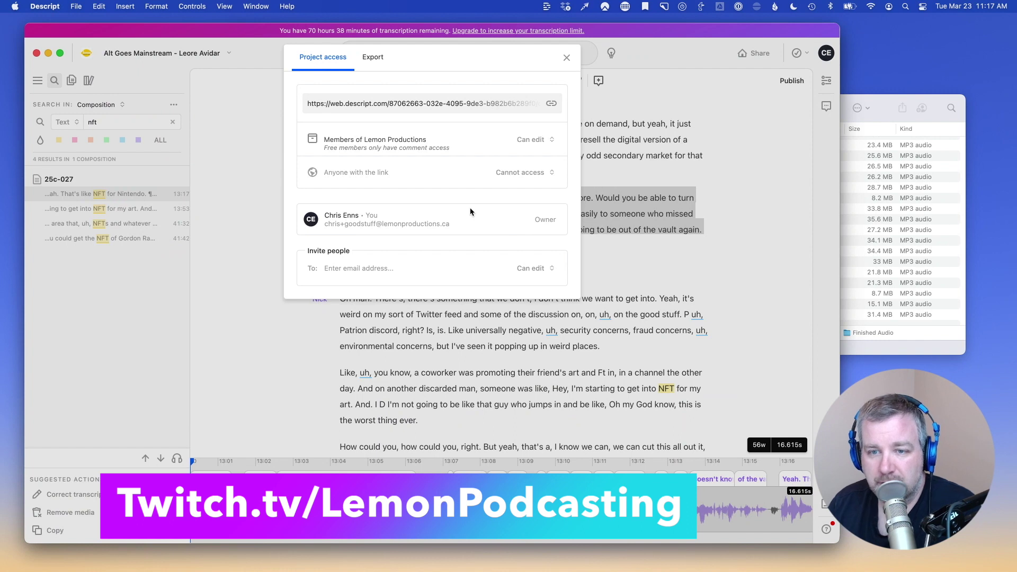
Step: Set up an audiogram export of the selected passage and title it "Nintendo Comment"
left_click(373, 57)
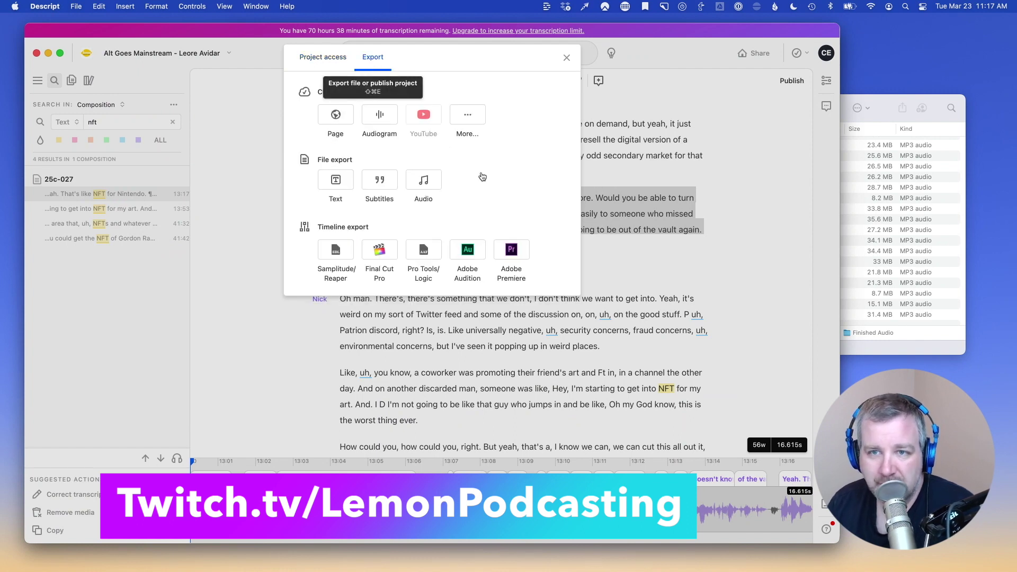
left_click(378, 115)
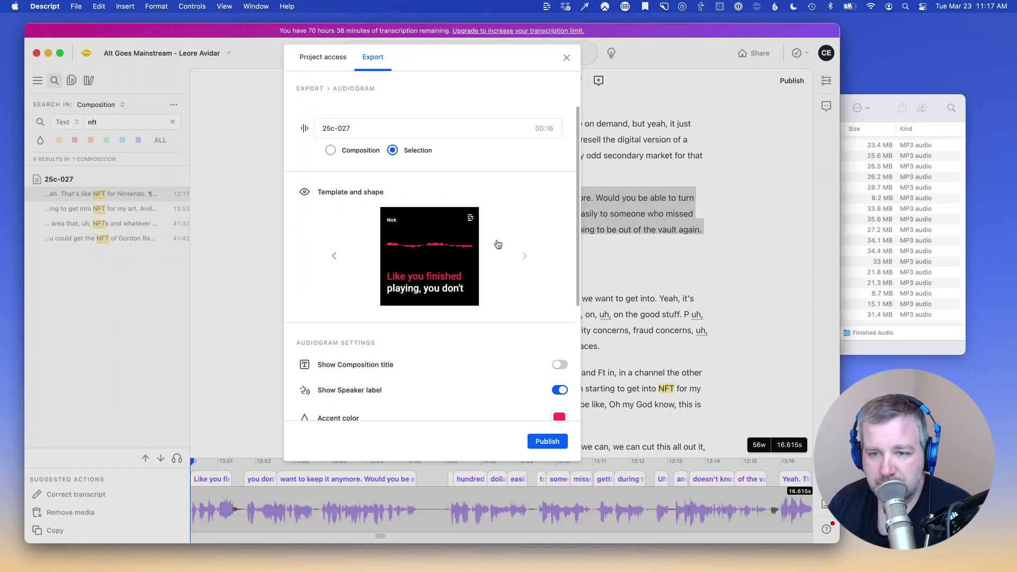
left_click(371, 128)
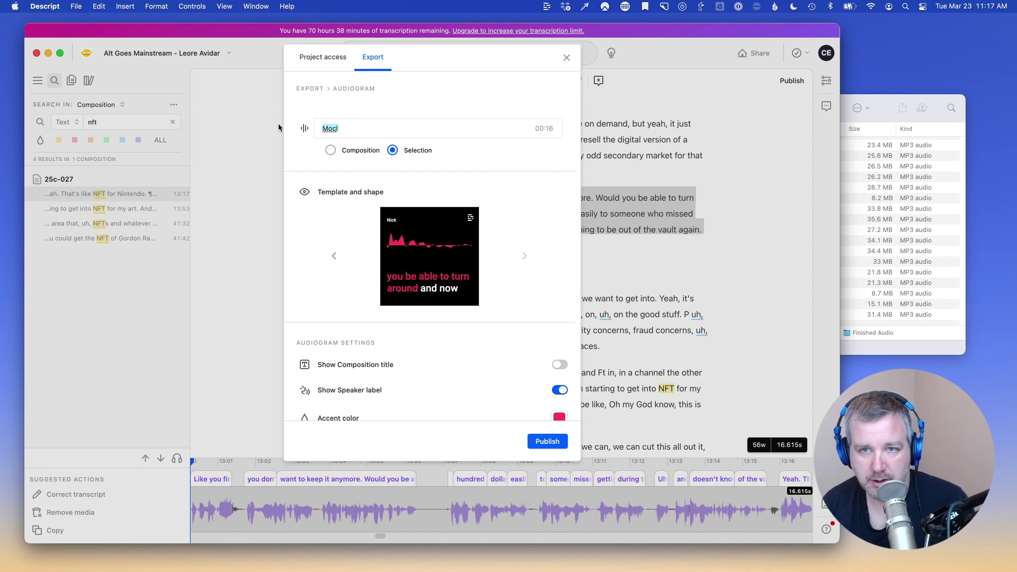
type("Nick Saying")
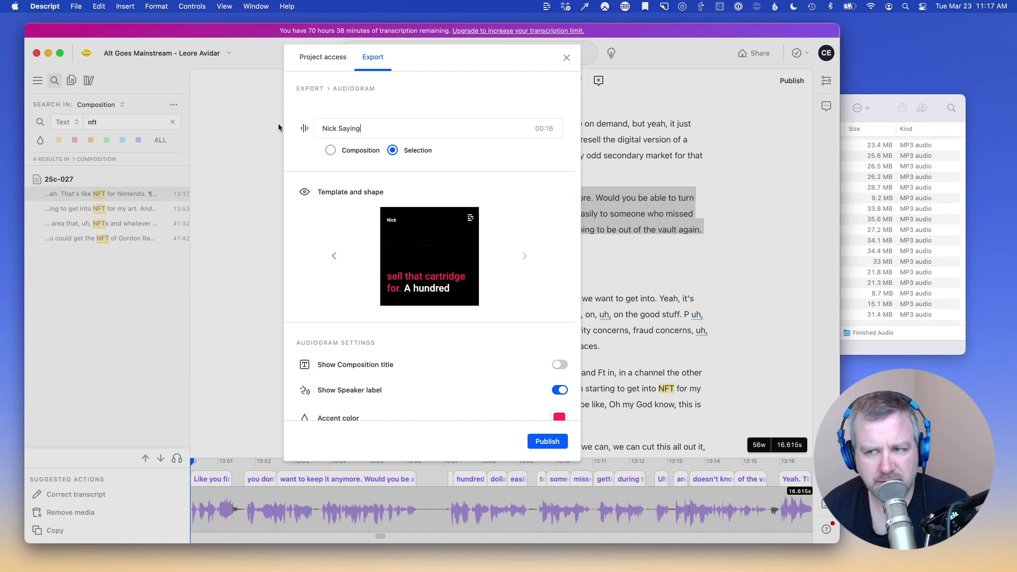
key("super+a")
type("Nintendo ")
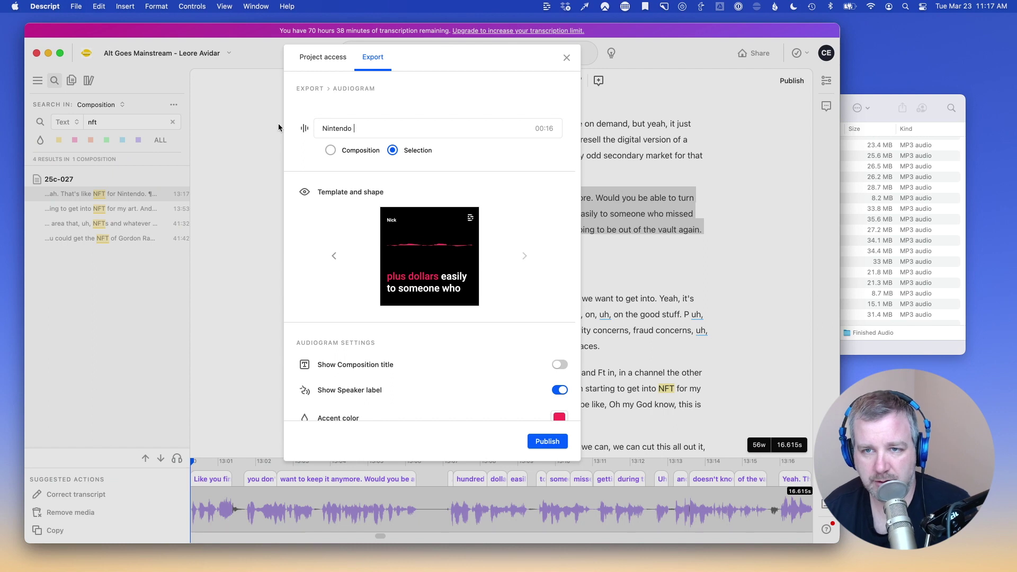
type("Comment")
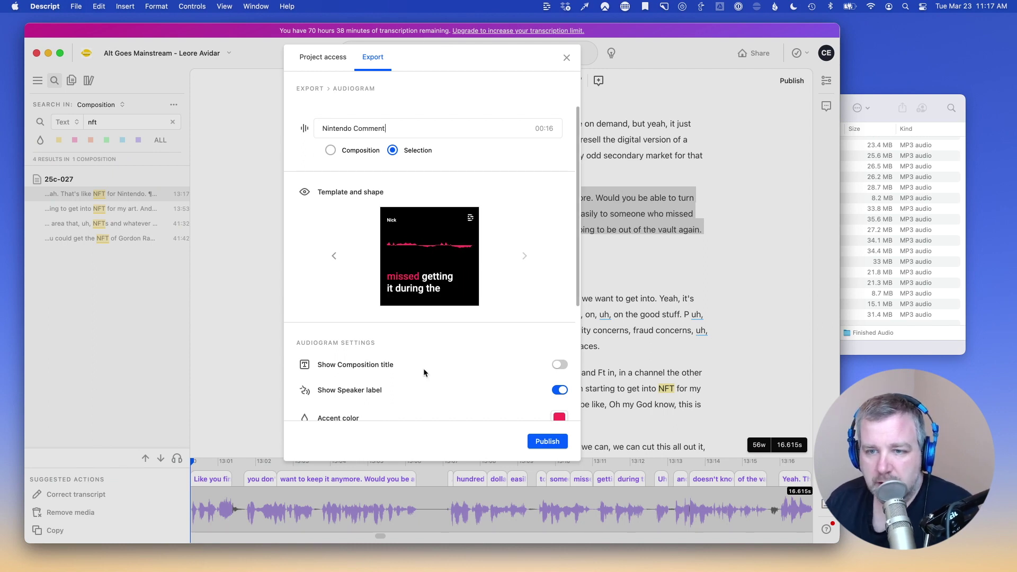
Step: Try the composition title and speaker label options in the audiogram settings
scroll(424, 368, "down", 3)
scroll(458, 370, "down", 1)
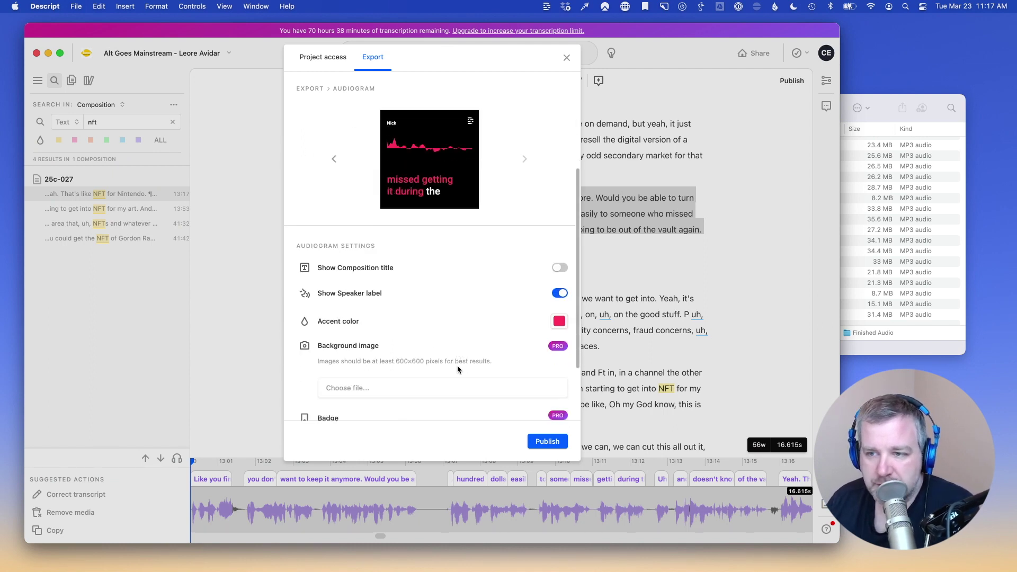
left_click(563, 287)
left_click(564, 284)
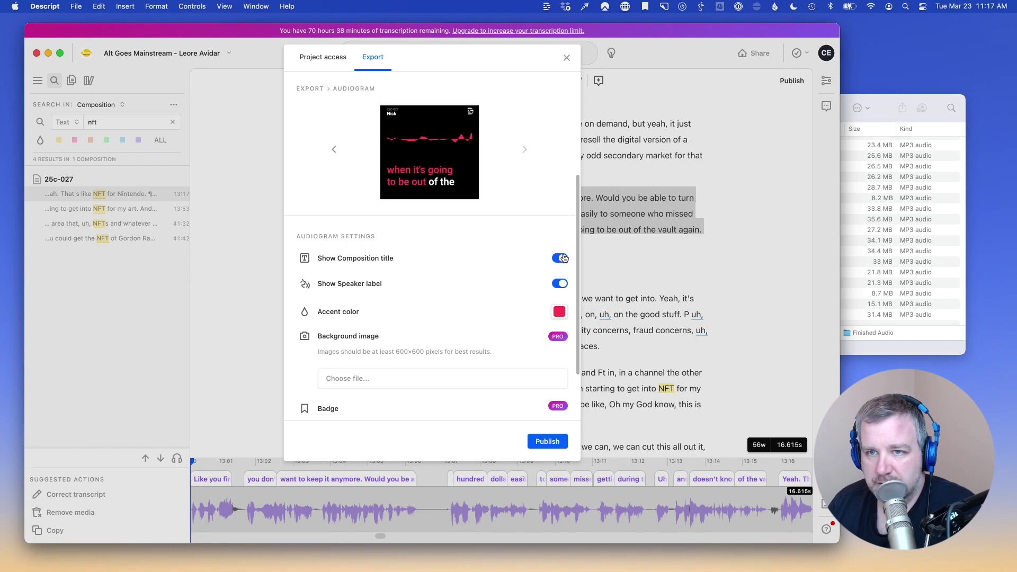
left_click(560, 258)
left_click(560, 258)
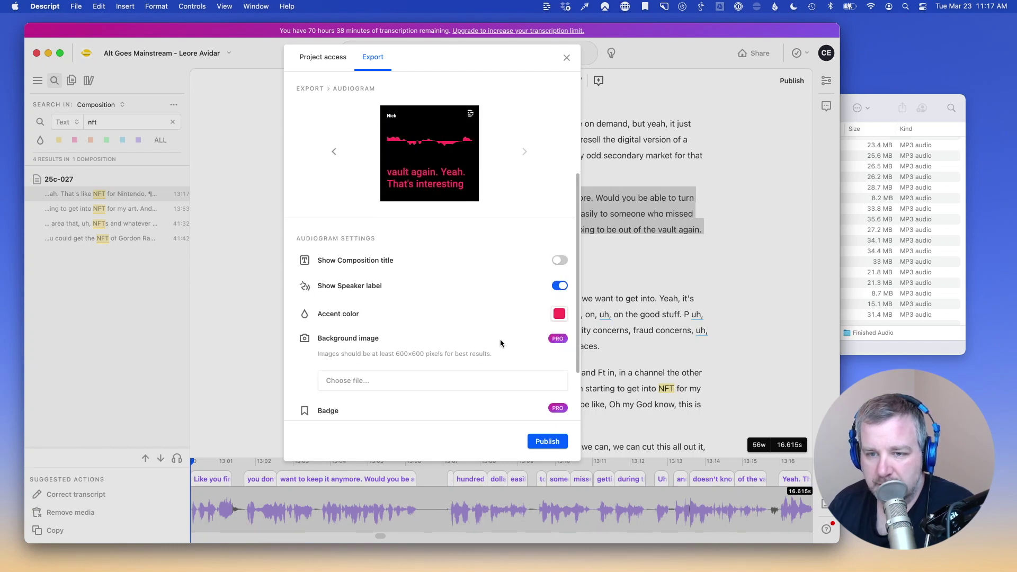
Step: Publish the audiogram of the selection and open its share page in the browser
scroll(500, 340, "down", 2)
scroll(409, 336, "up", 5)
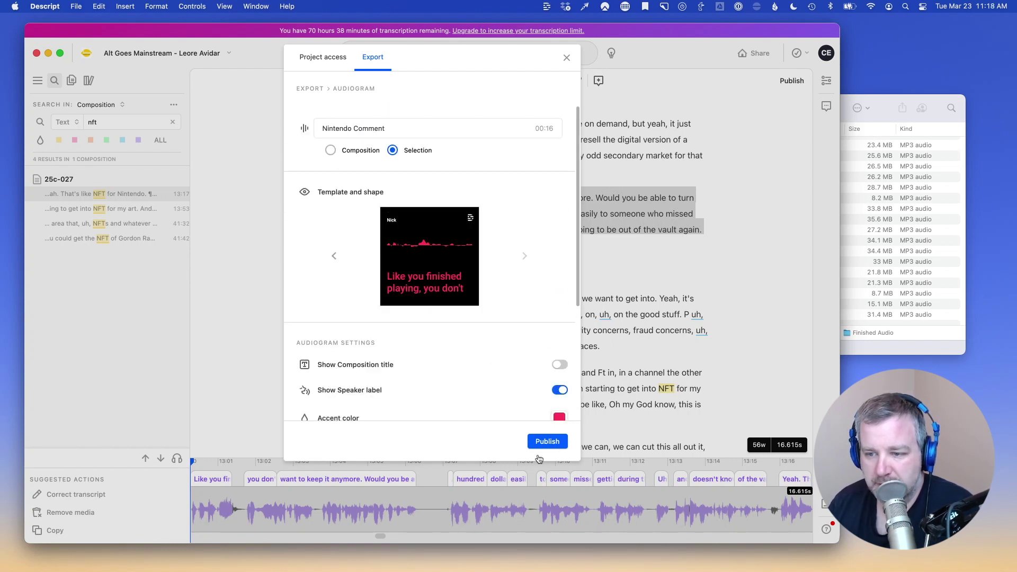
left_click(547, 441)
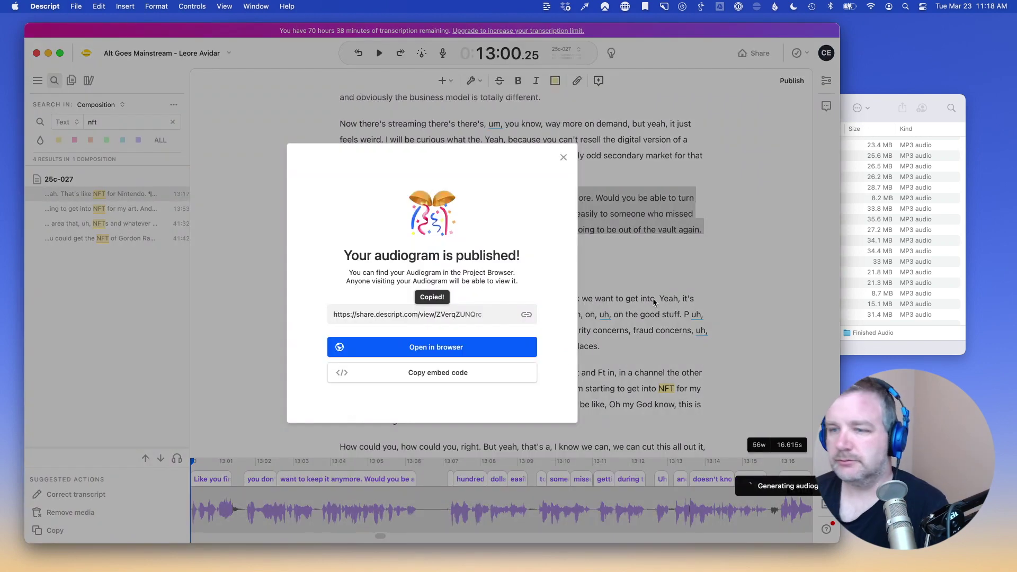
left_click(434, 347)
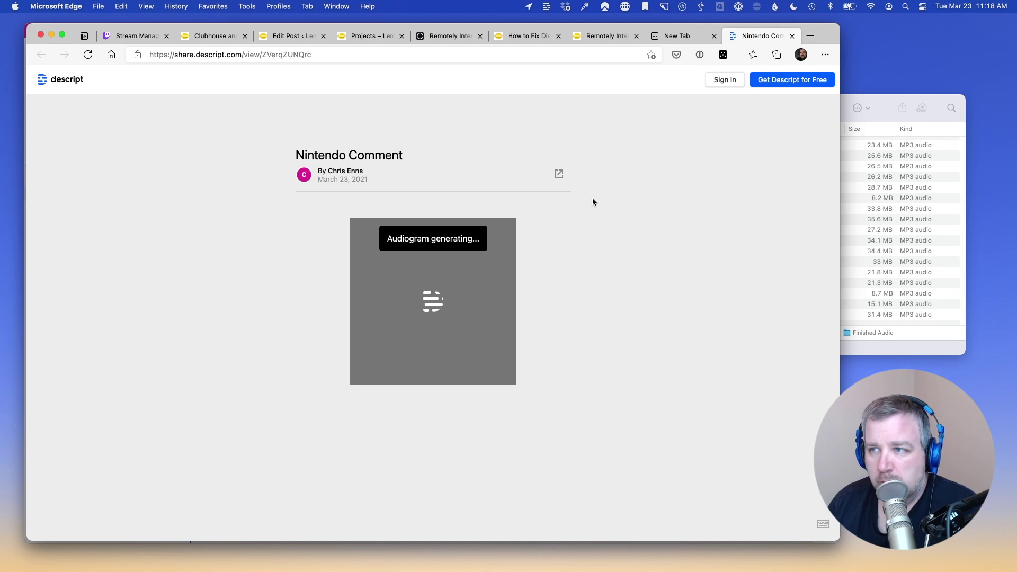
Step: Close the empty browser tab and play the published "Nintendo Comment" audiogram to its end
left_click(715, 35)
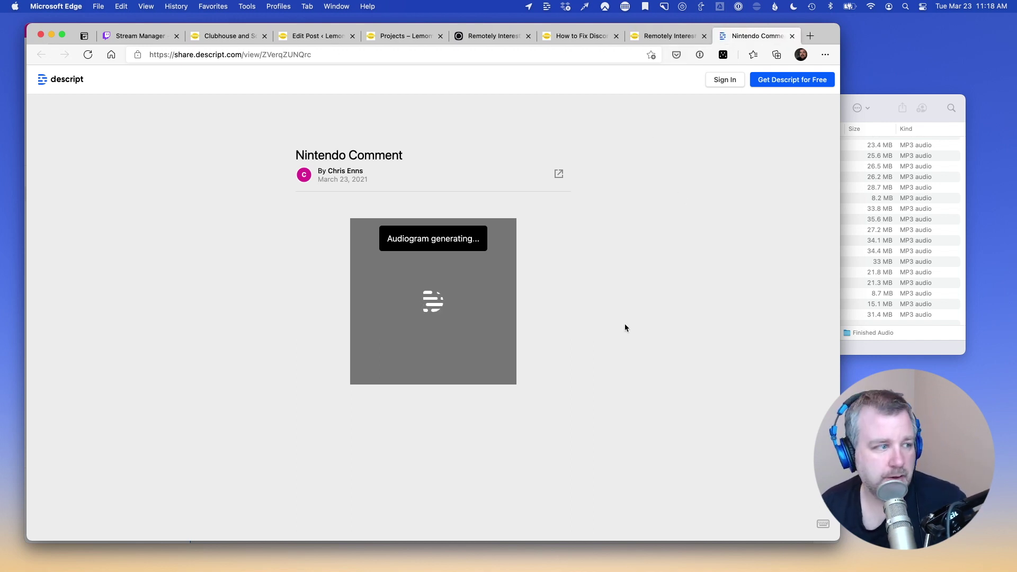
key("super+Tab")
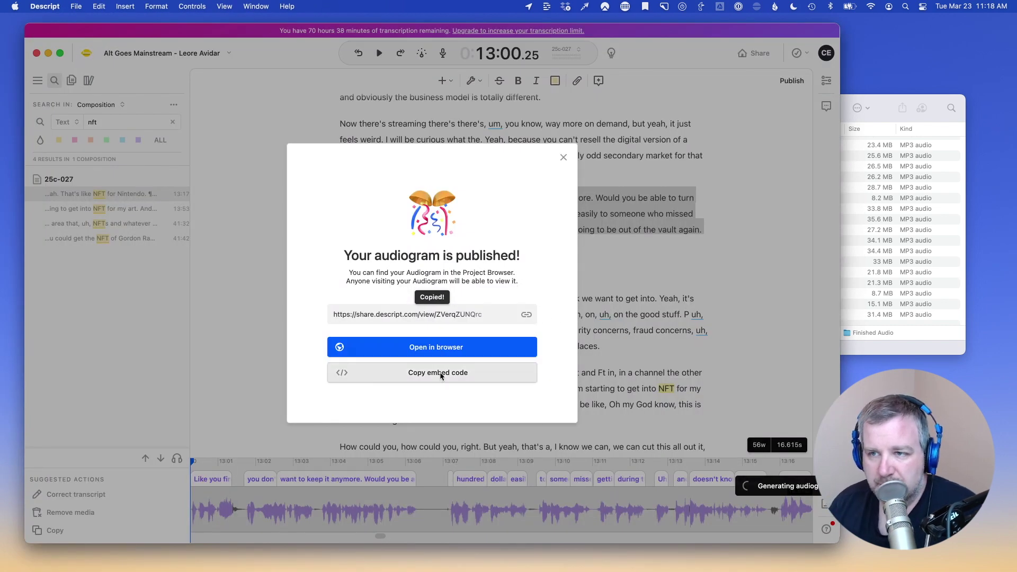
key("super+Tab")
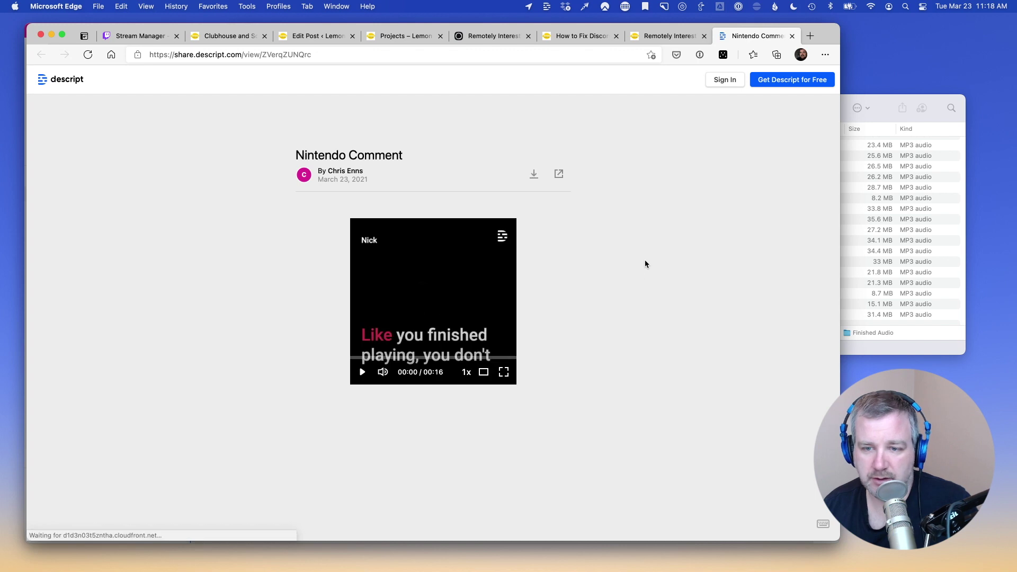
left_click(364, 373)
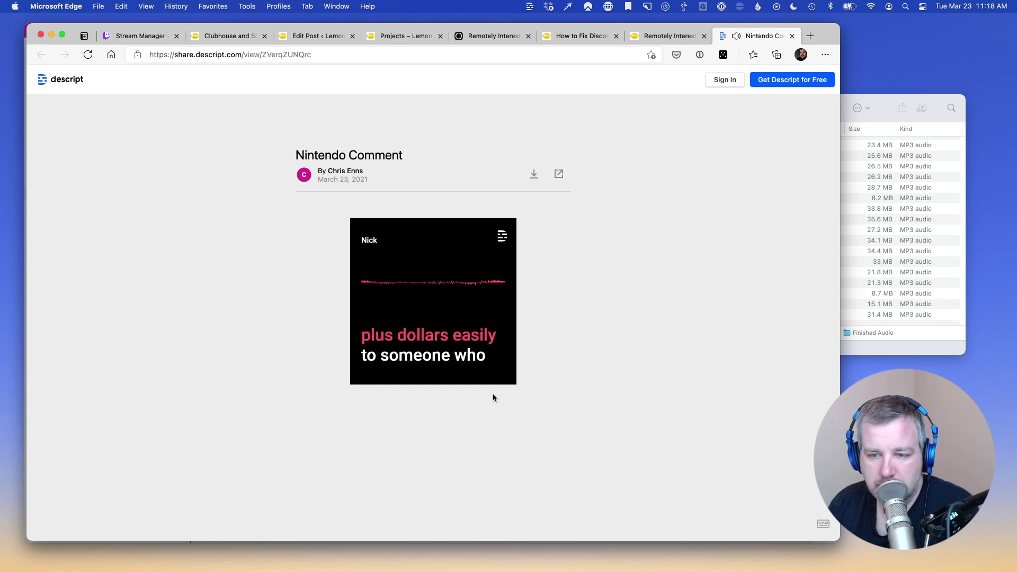
mouse_move(507, 303)
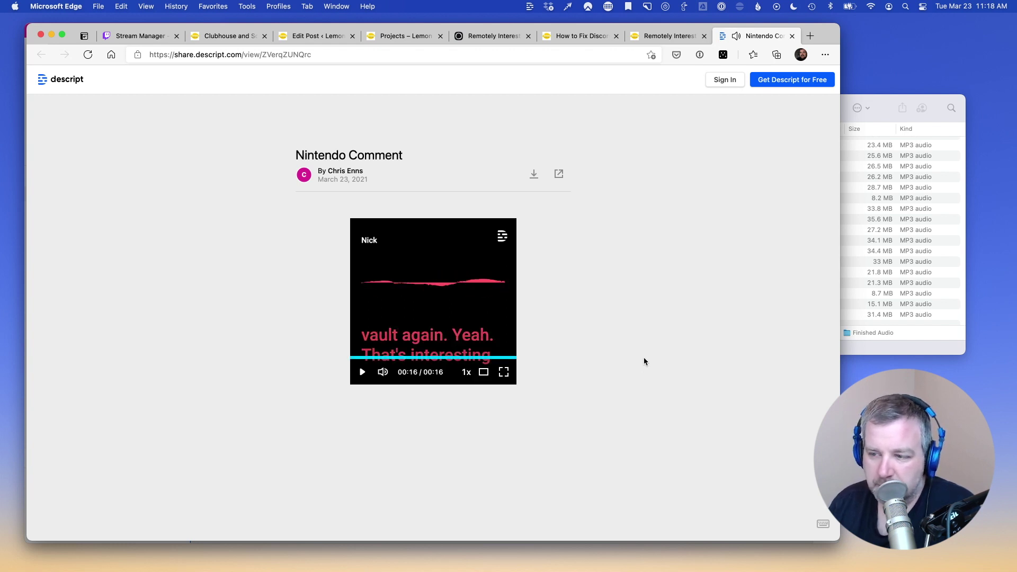
Step: Download the audiogram as an MP4, close its share page, and dismiss the publishing dialog back in Descript
left_click(532, 174)
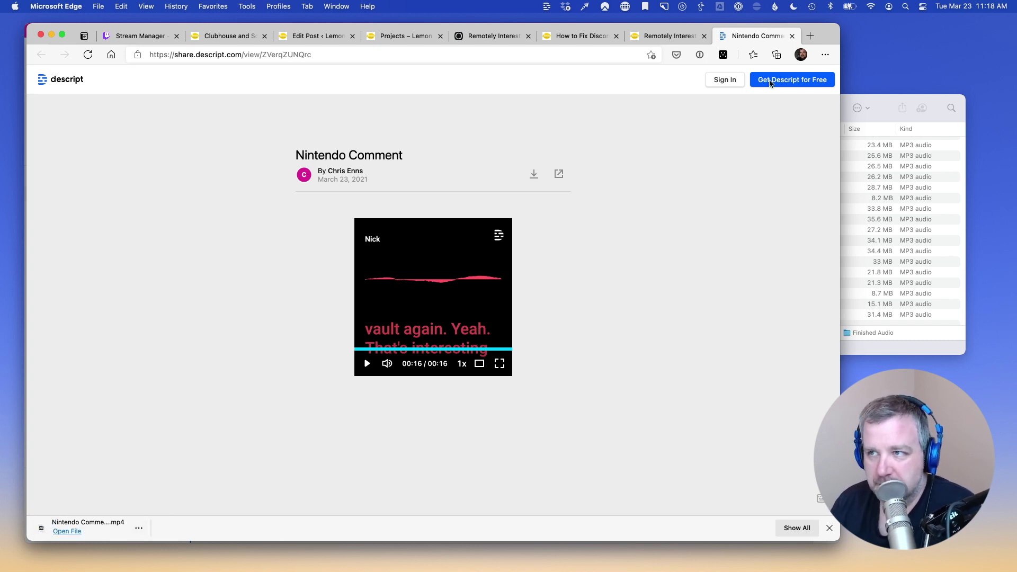
left_click(791, 36)
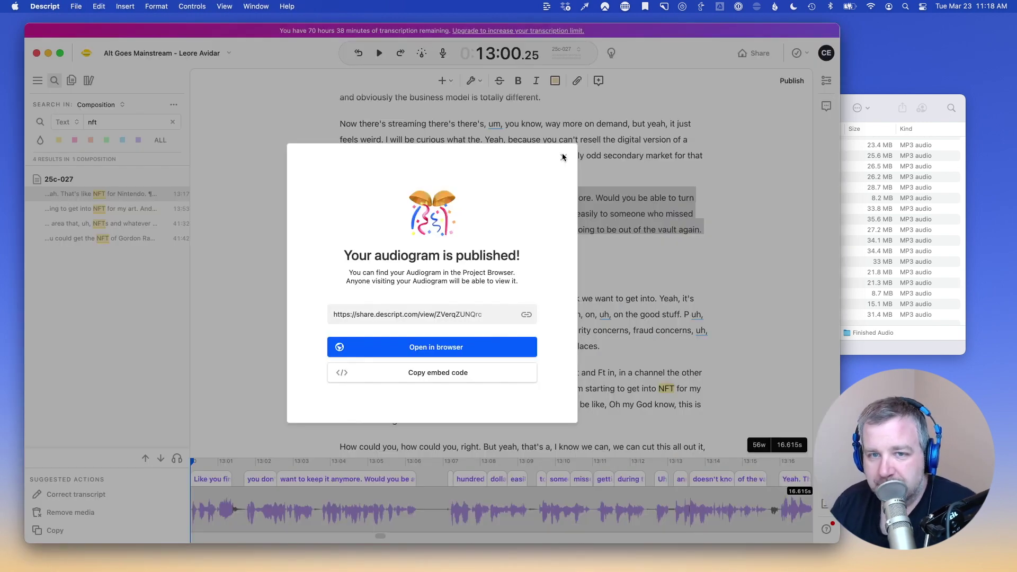
key("Escape")
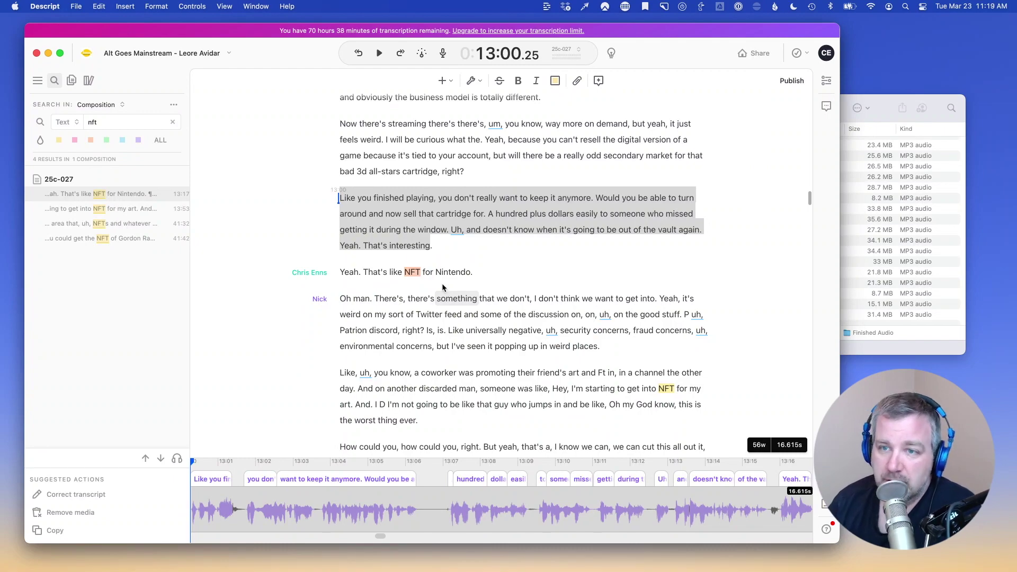
Step: Look over the earlier transcript, from the Seattle weather talk near the beginning to the sports game discussion around 9:24
scroll(424, 268, "up", 15)
scroll(430, 268, "down", 5)
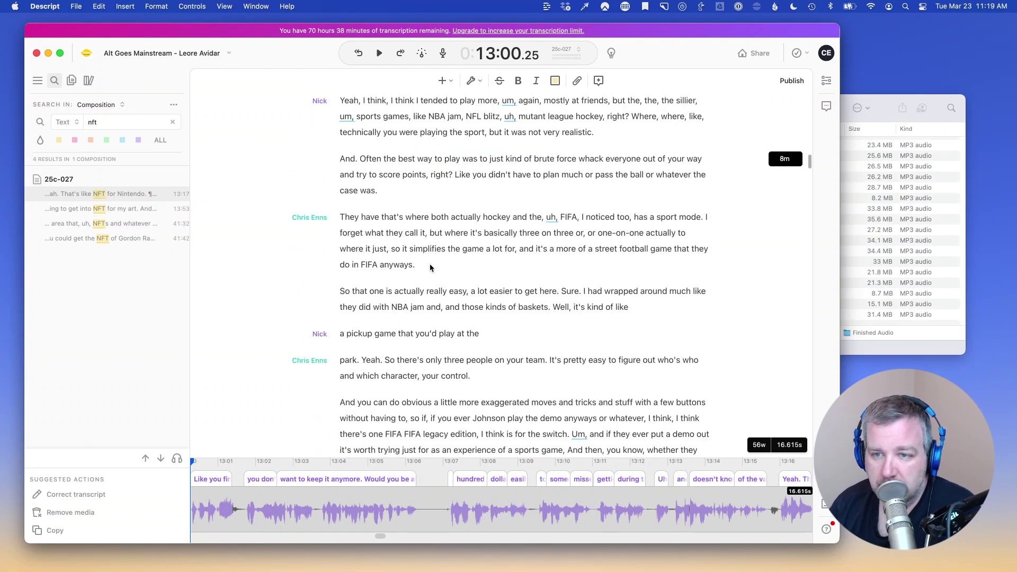
left_click(454, 252)
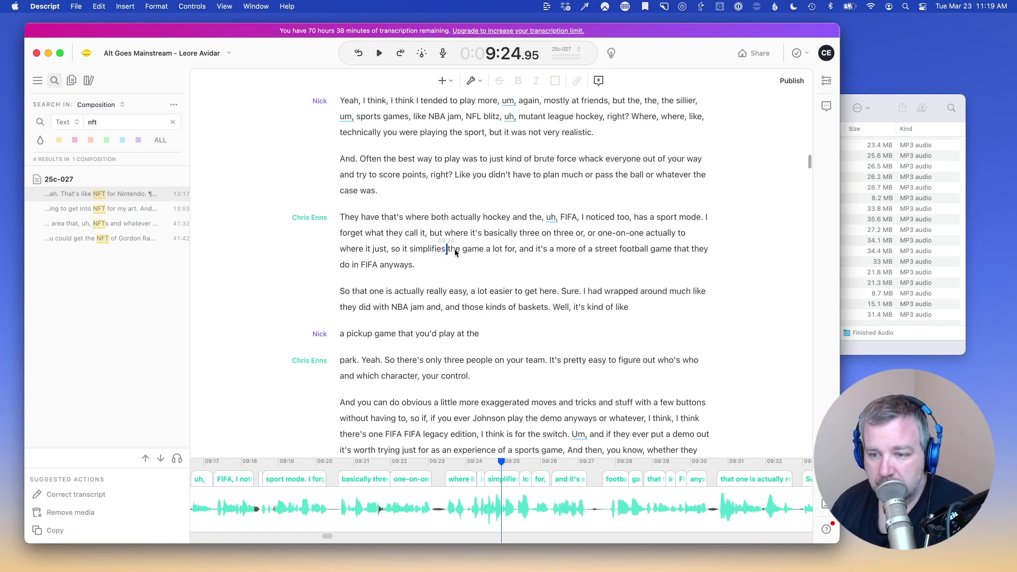
scroll(455, 253, "down", 5)
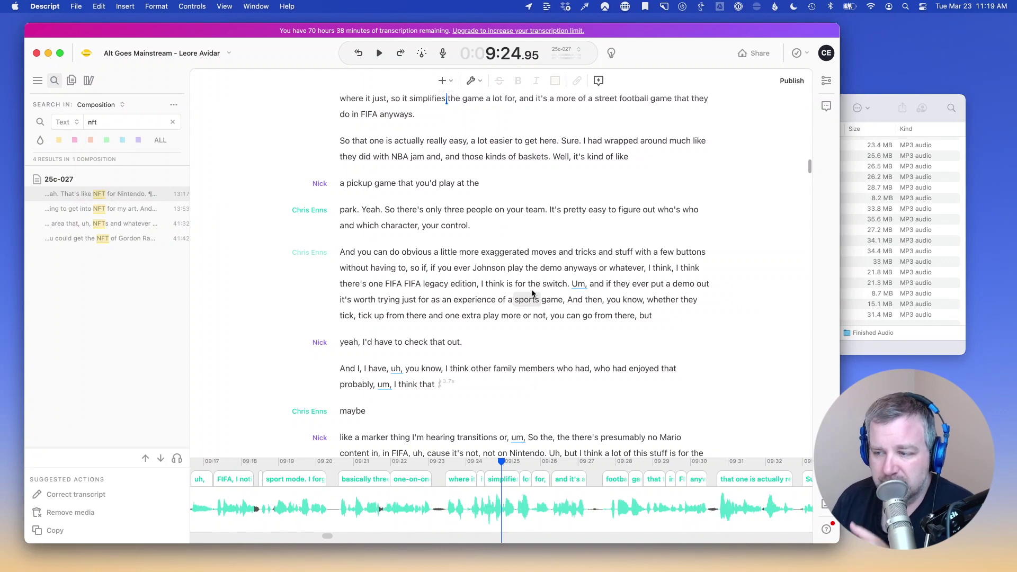
scroll(532, 293, "up", 10)
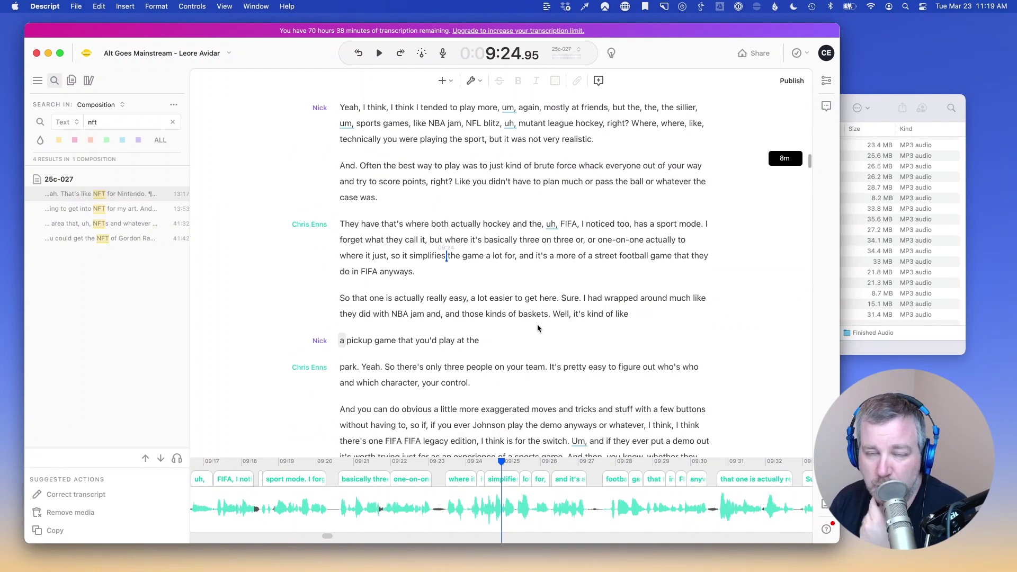
scroll(498, 291, "up", 15)
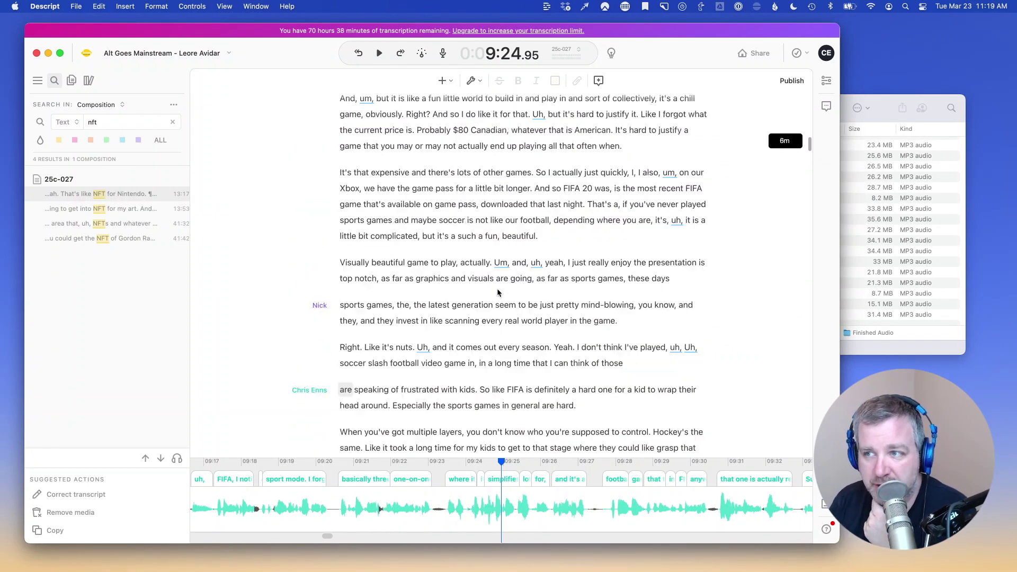
scroll(498, 292, "up", 15)
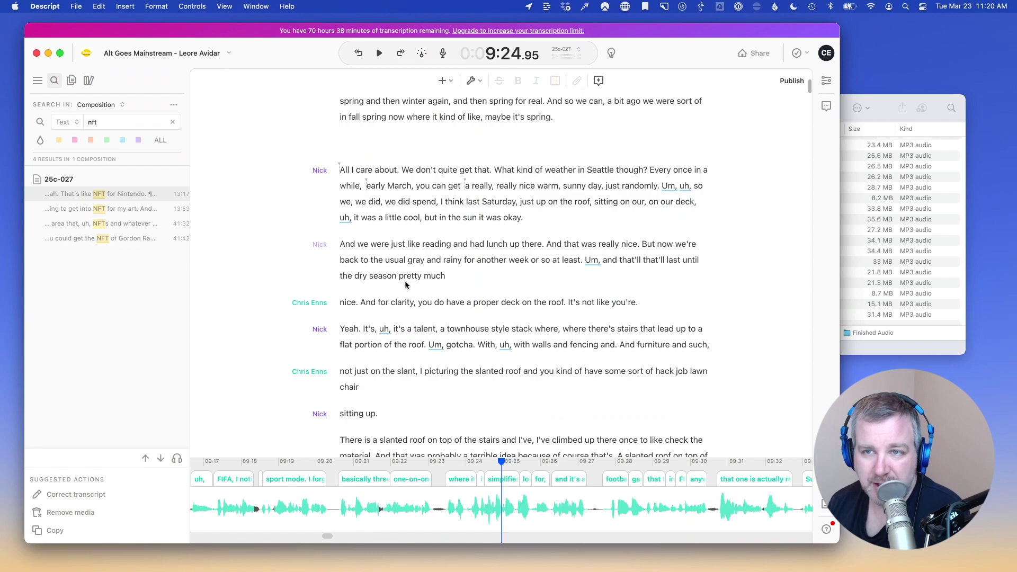
scroll(405, 285, "down", 20)
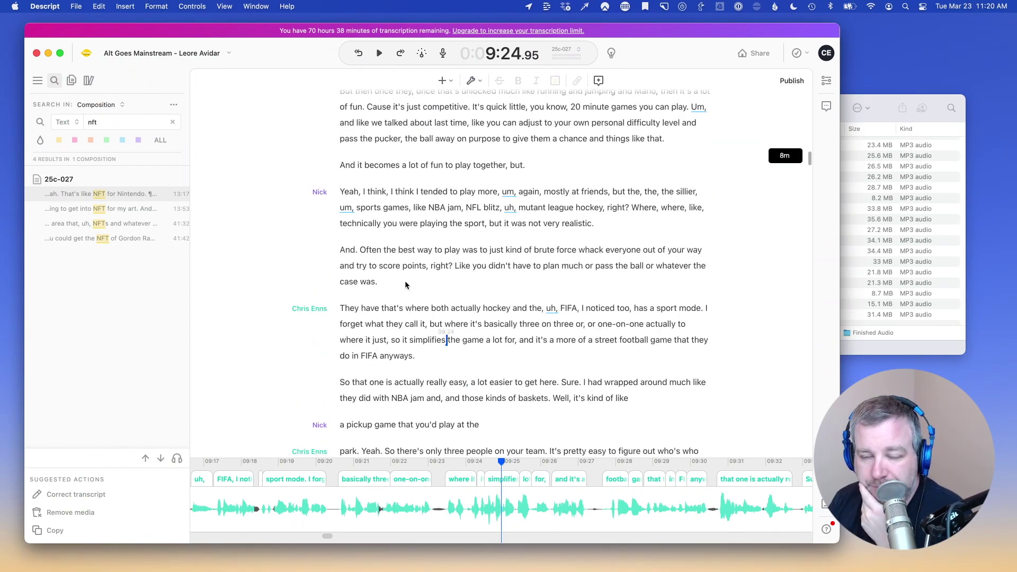
Step: Look over the transcript from the NFT and scheduling discussions back to the episode's opening lines
scroll(405, 285, "down", 20)
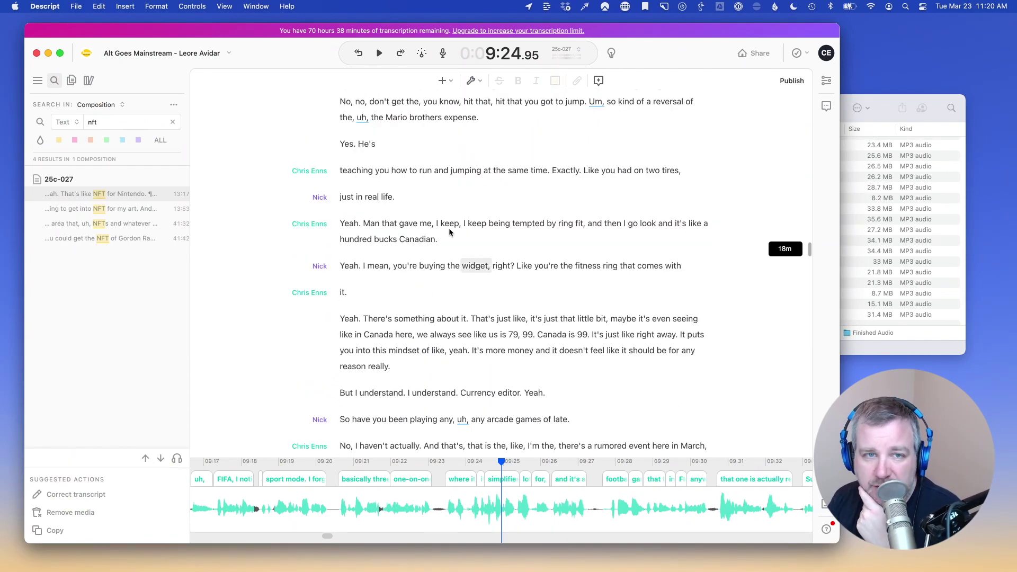
scroll(449, 232, "down", 10)
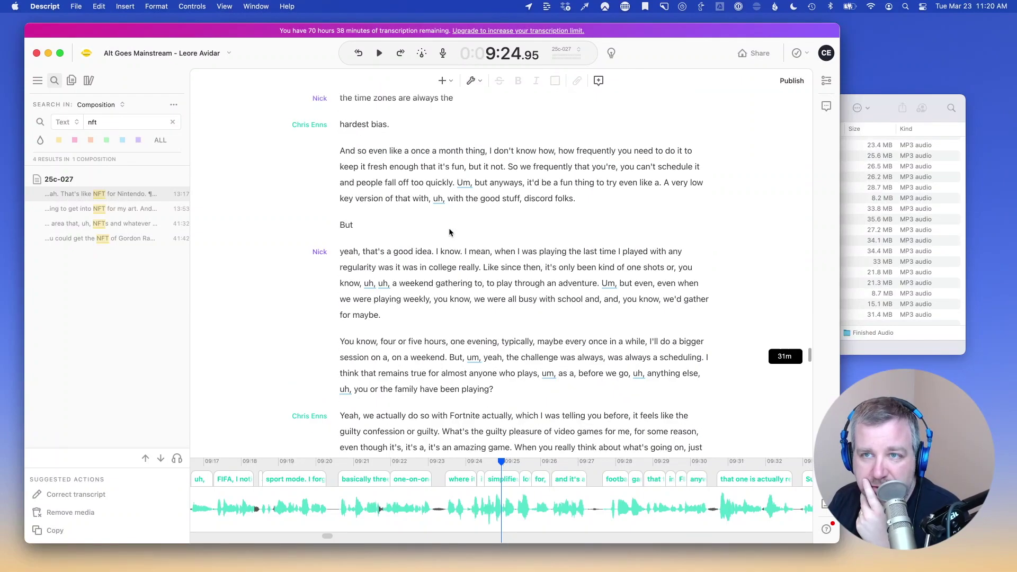
scroll(450, 228, "up", 20)
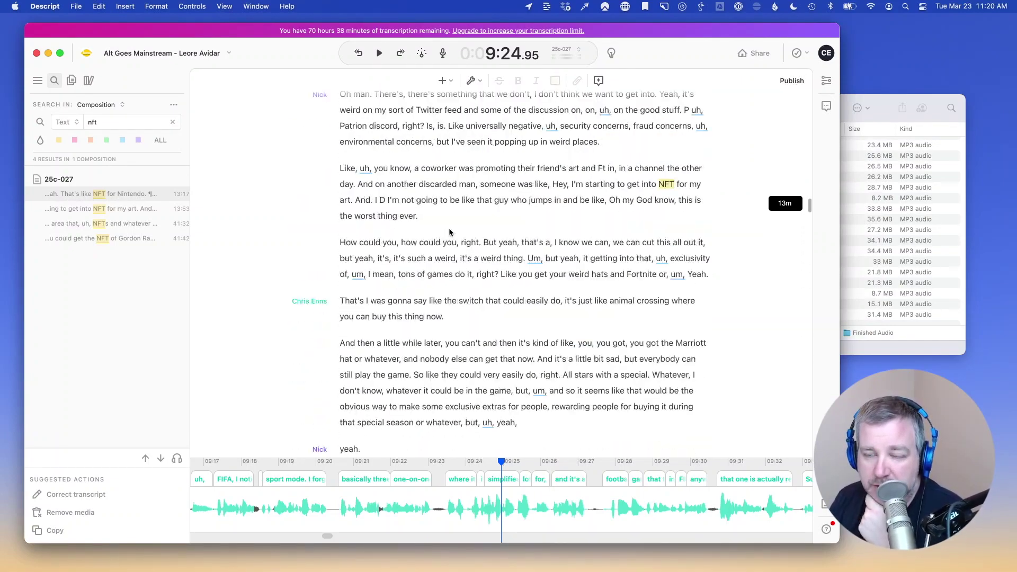
scroll(449, 228, "up", 3)
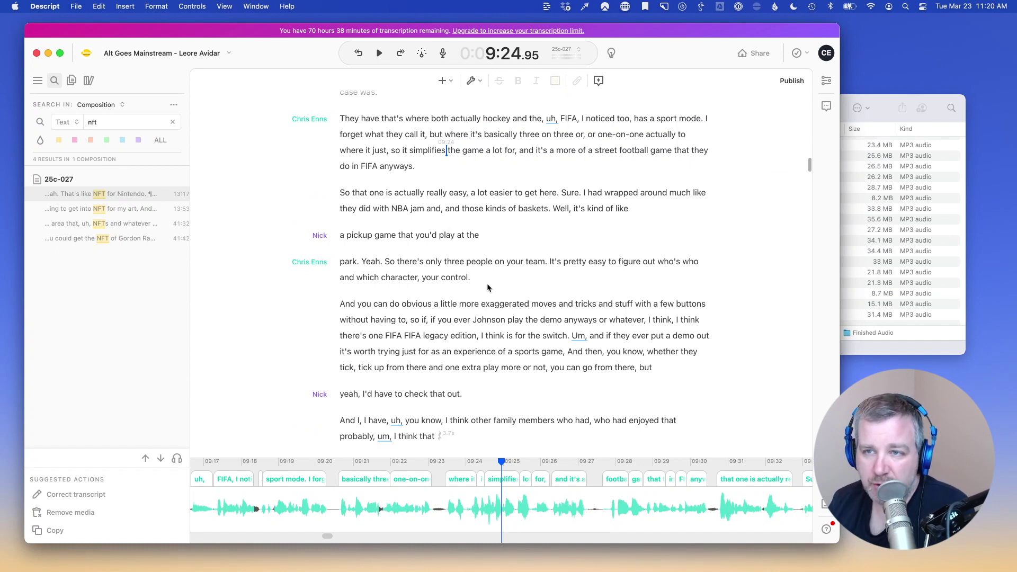
scroll(488, 292, "up", 7)
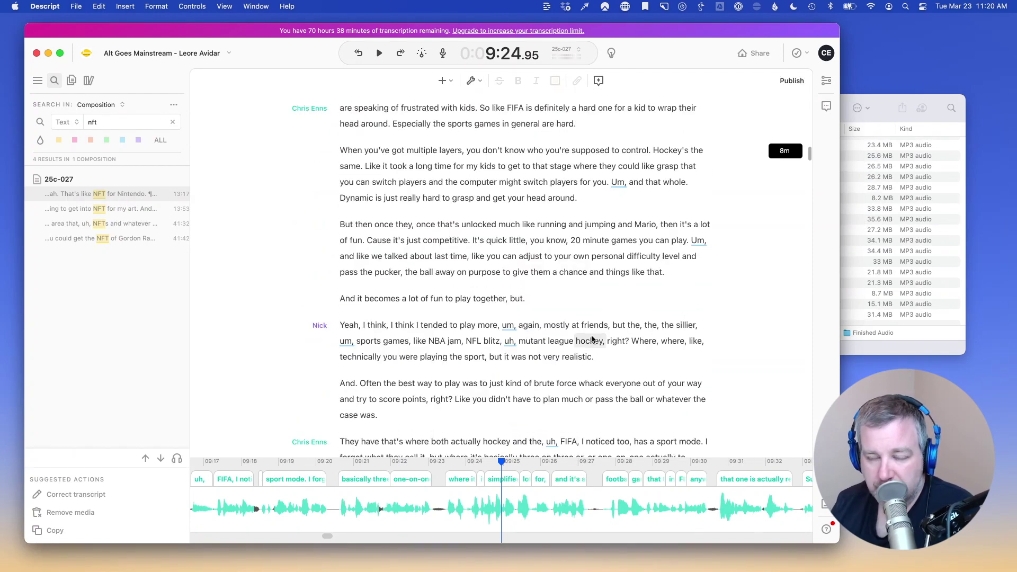
scroll(592, 339, "up", 15)
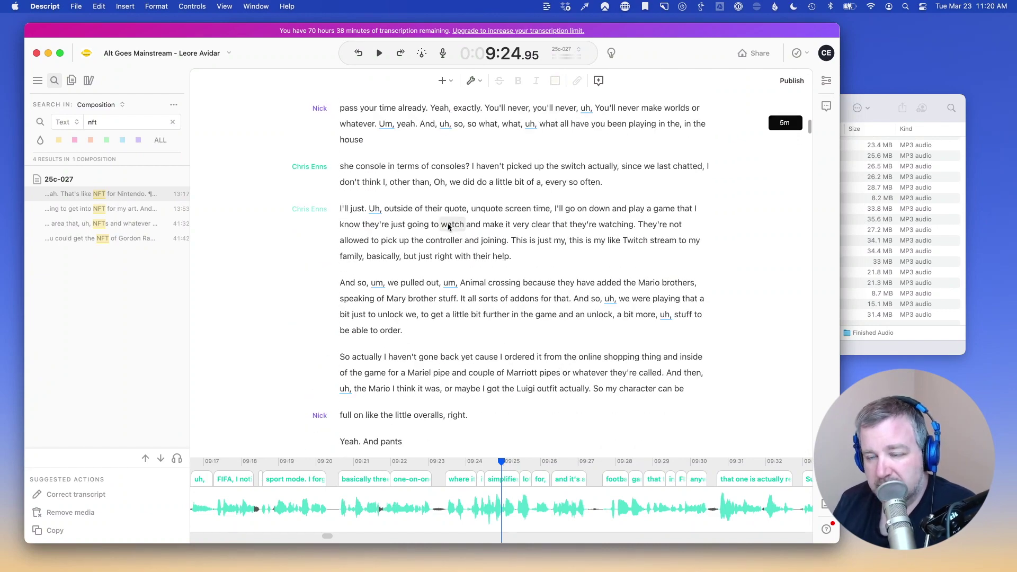
scroll(428, 262, "down", 7)
scroll(428, 259, "down", 4)
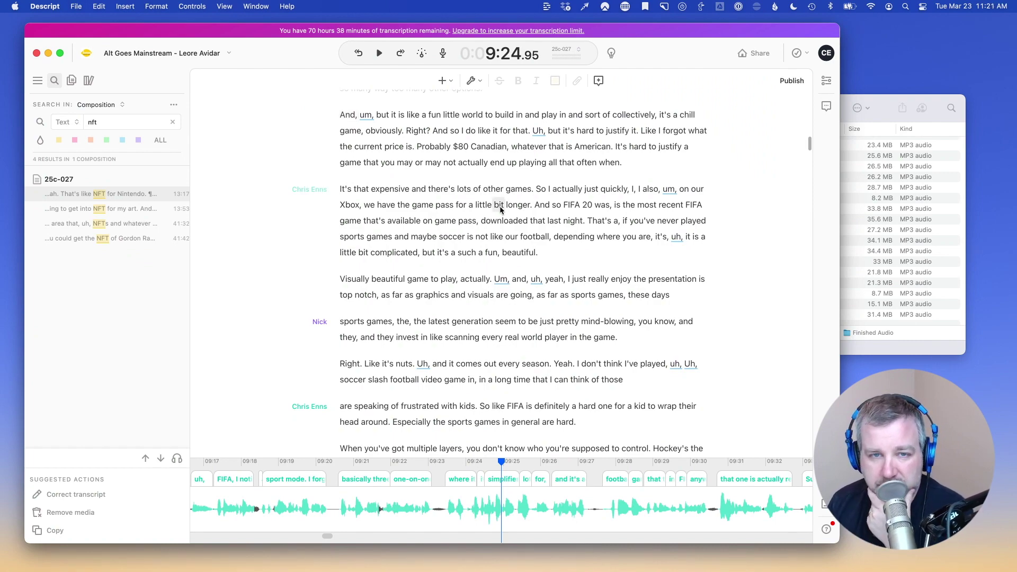
scroll(499, 209, "up", 15)
scroll(471, 233, "up", 15)
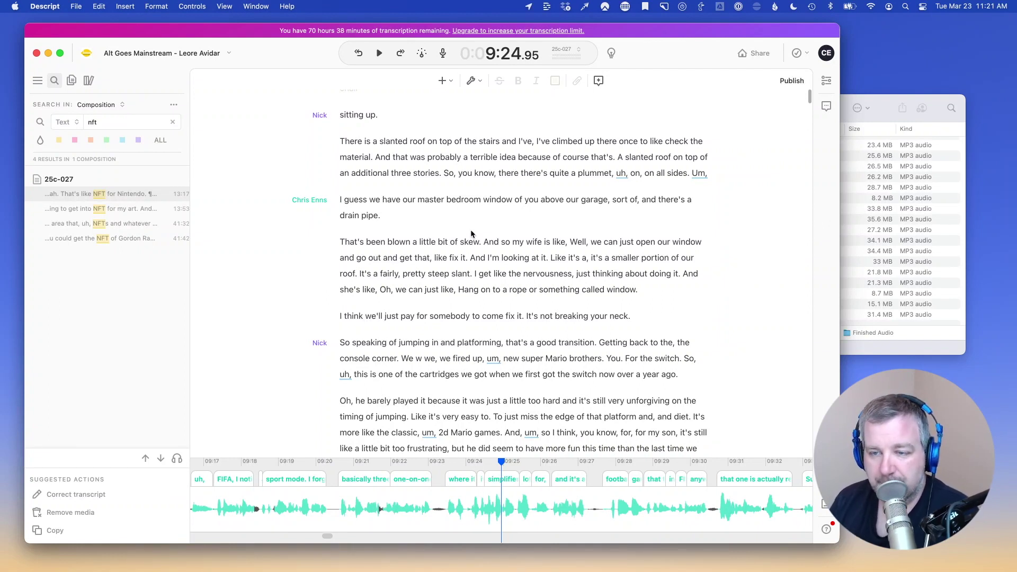
scroll(471, 230, "up", 20)
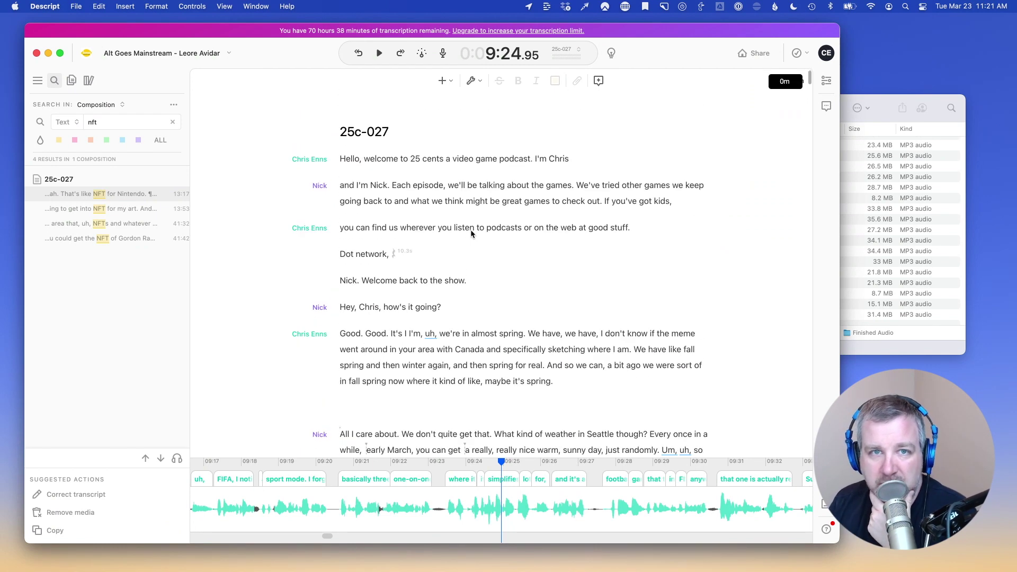
Step: Open Descript's quick recorder and choose HD Pro Webcam C920 as the recording camera
left_click(548, 6)
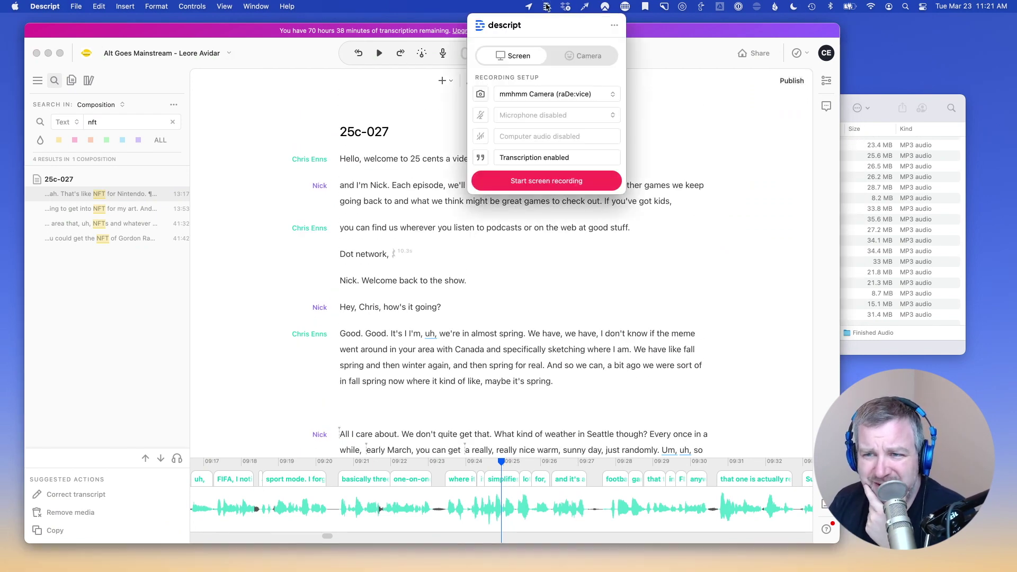
left_click(585, 96)
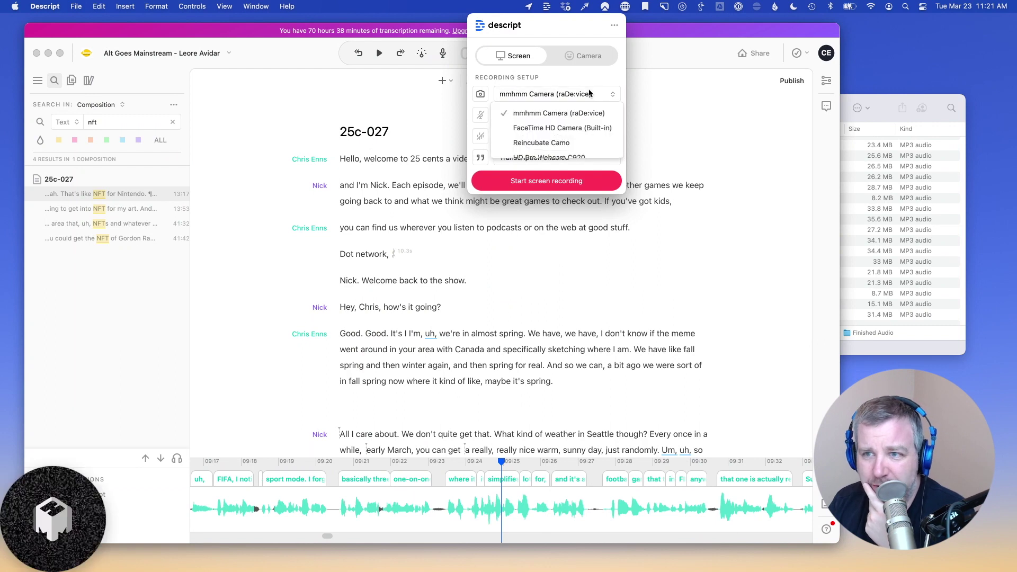
scroll(562, 138, "down", 3)
left_click(559, 132)
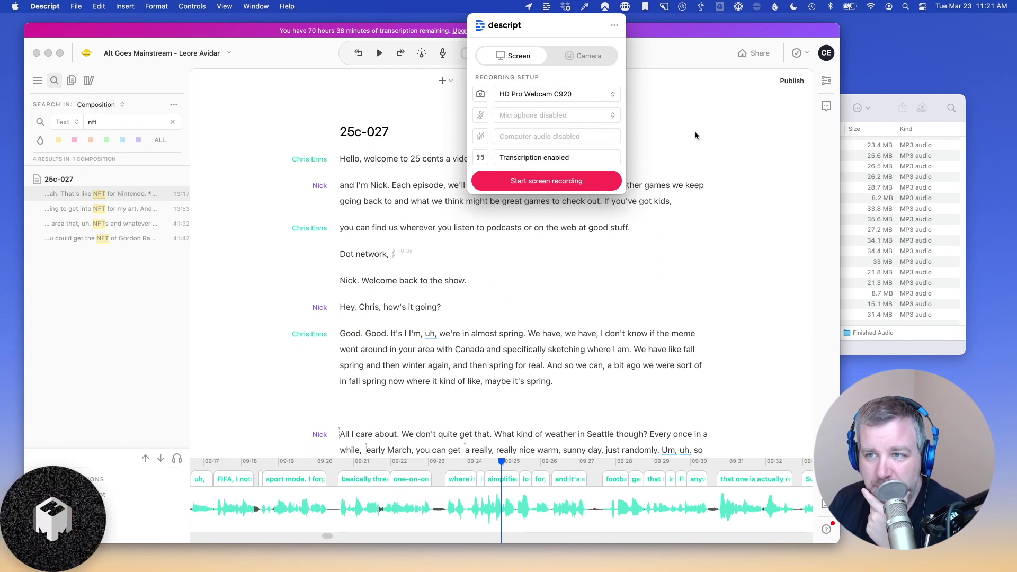
left_click(581, 115)
left_click(576, 133)
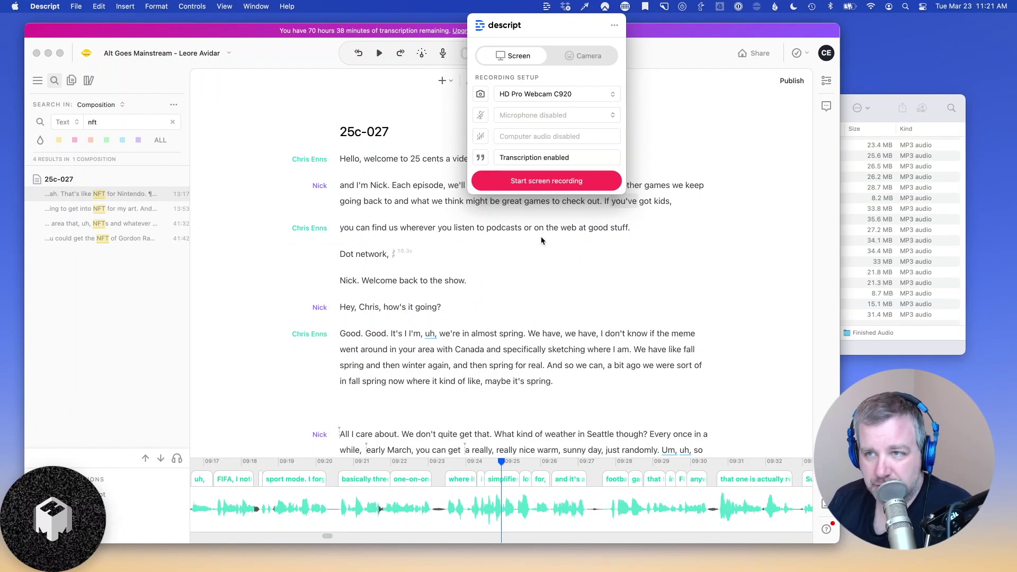
Step: Check the recorder's camera-only mode, return it to screen recording, and dismiss the recorder and its floating camera preview
left_click(572, 56)
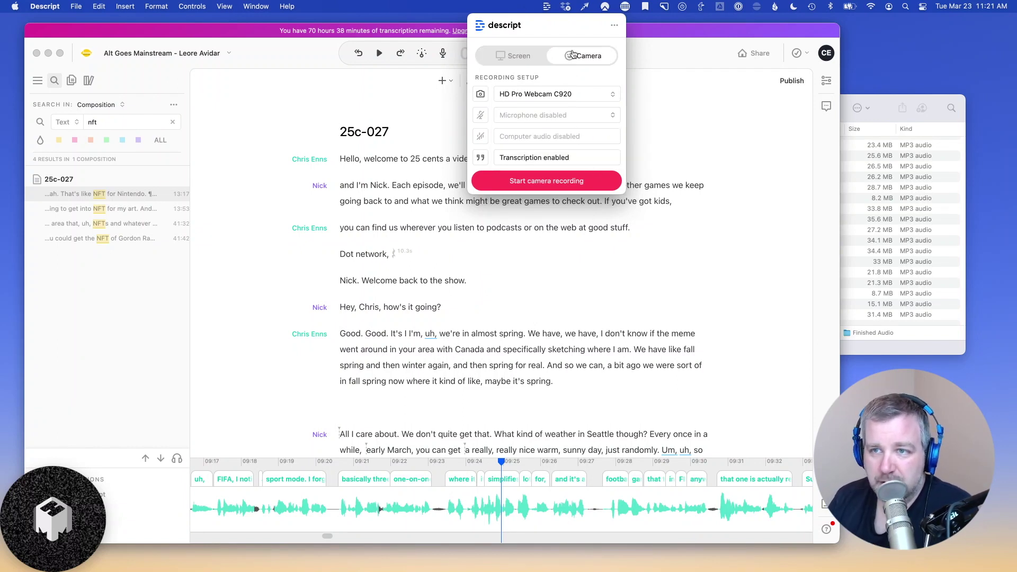
left_click(524, 57)
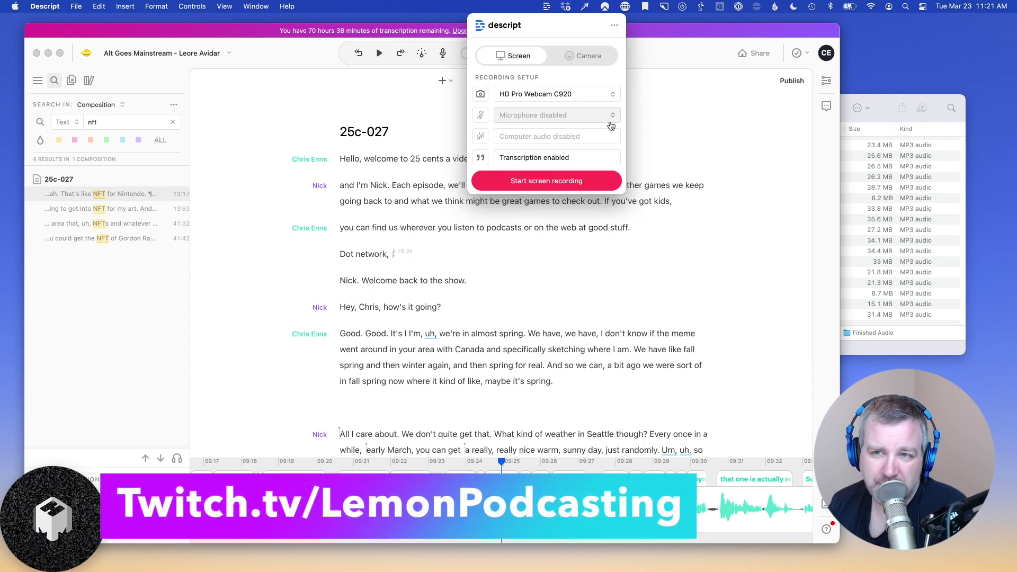
left_click(696, 188)
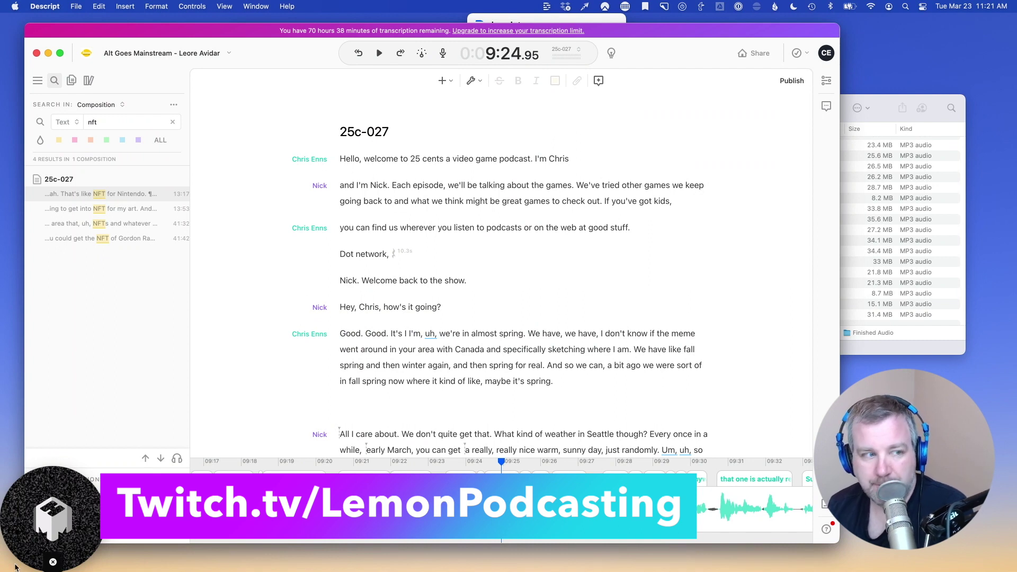
left_click(53, 562)
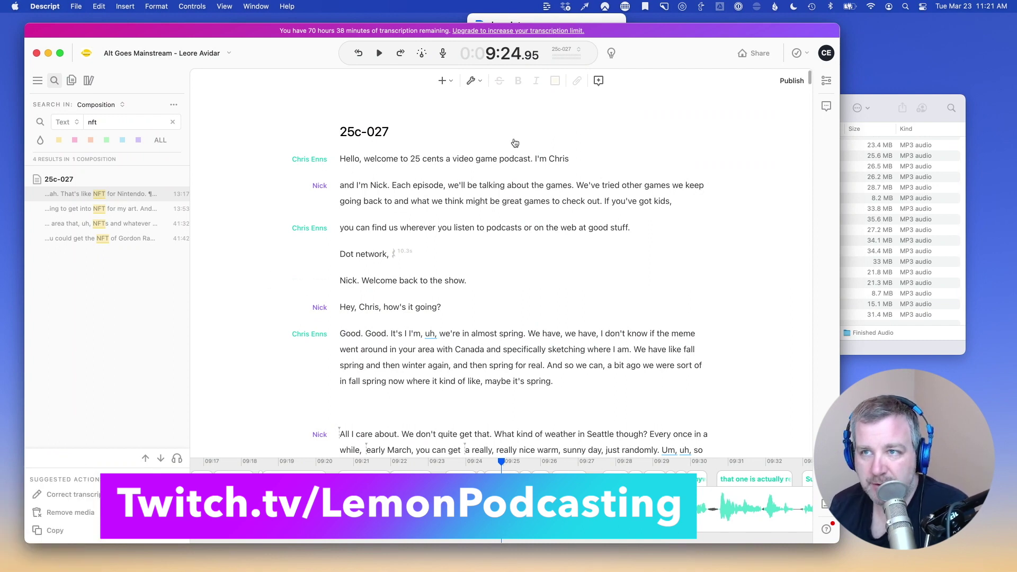
left_click(547, 7)
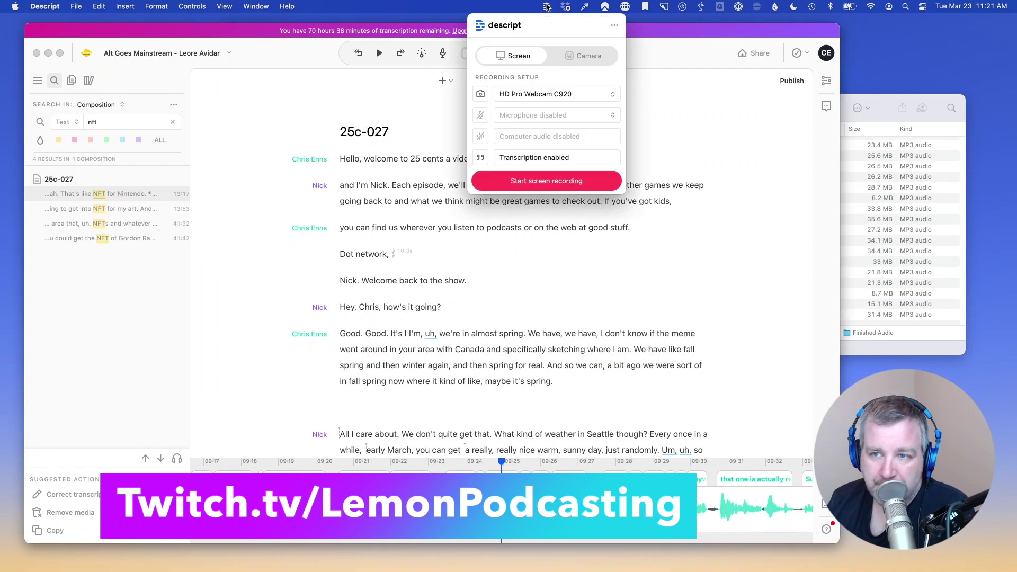
left_click(663, 234)
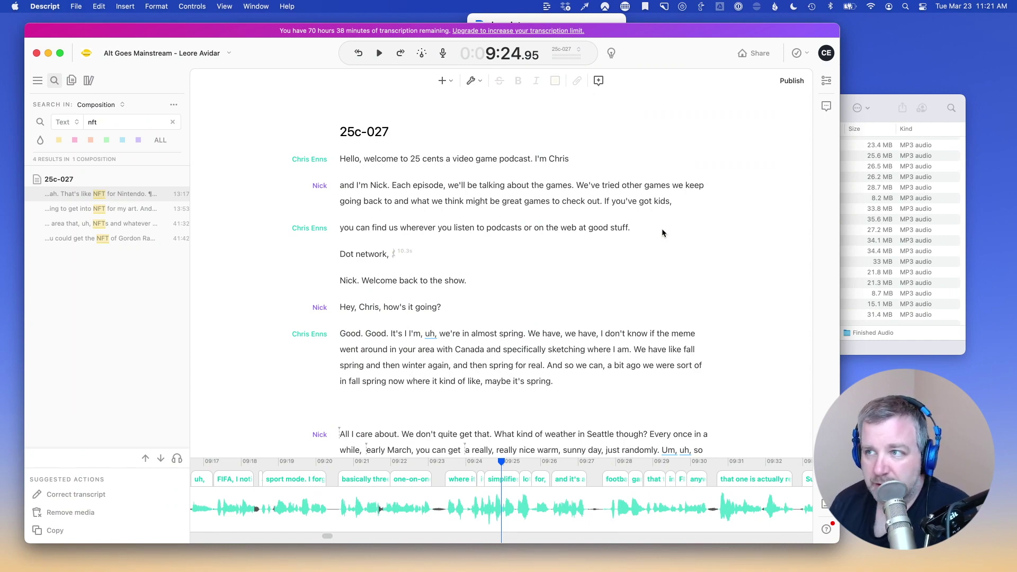
Step: Look over the transcript from the rooftop deck talk to the FIFA and Mario anniversary discussion
scroll(609, 259, "down", 15)
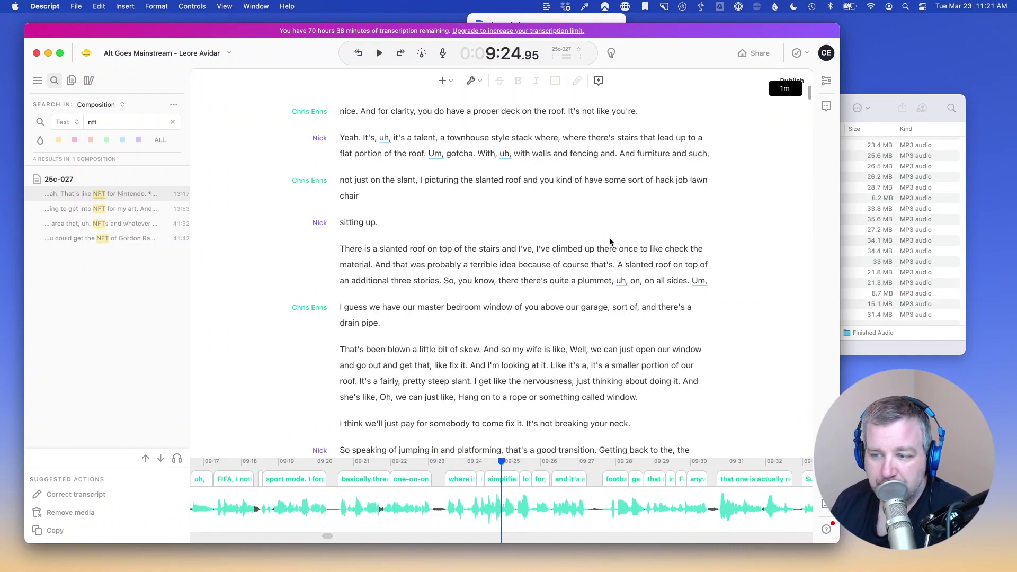
scroll(610, 242, "down", 20)
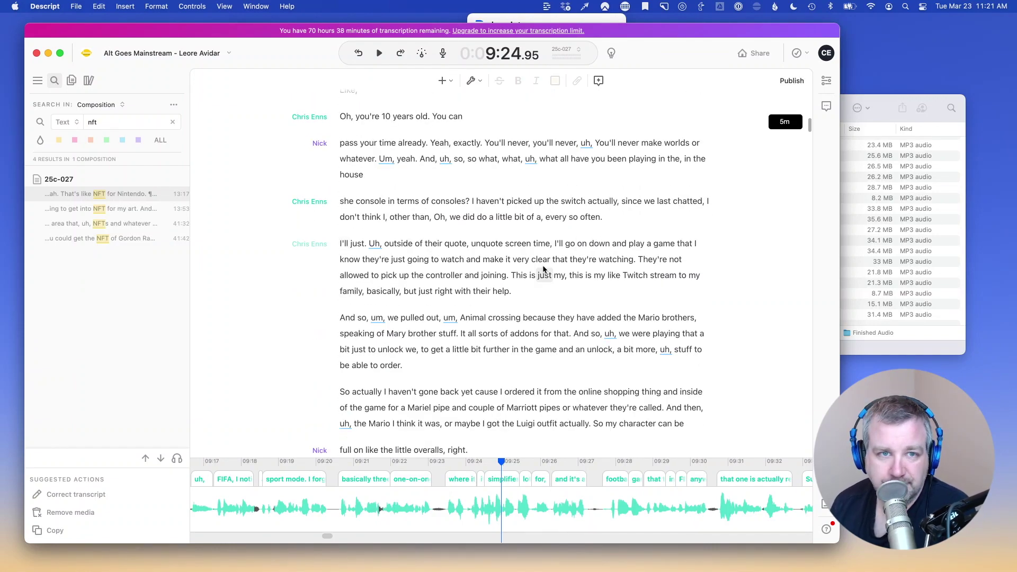
scroll(508, 254, "down", 10)
left_click(444, 249)
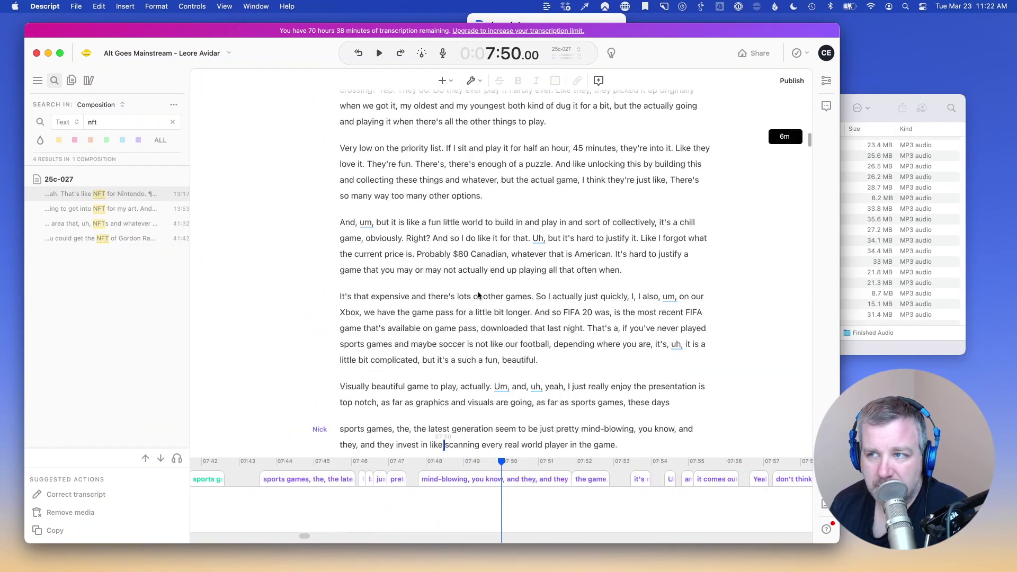
scroll(478, 293, "up", 20)
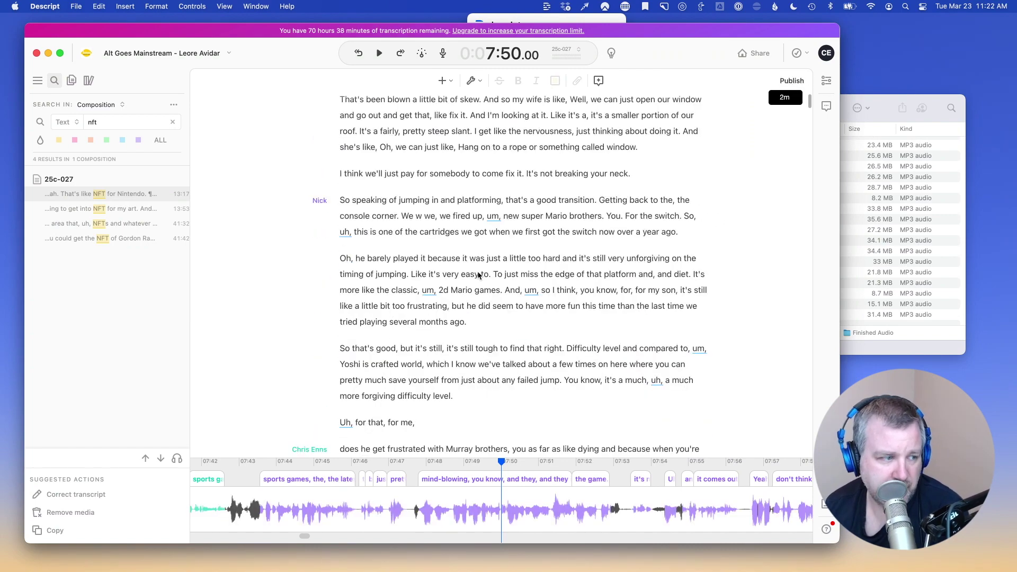
scroll(478, 275, "down", 10)
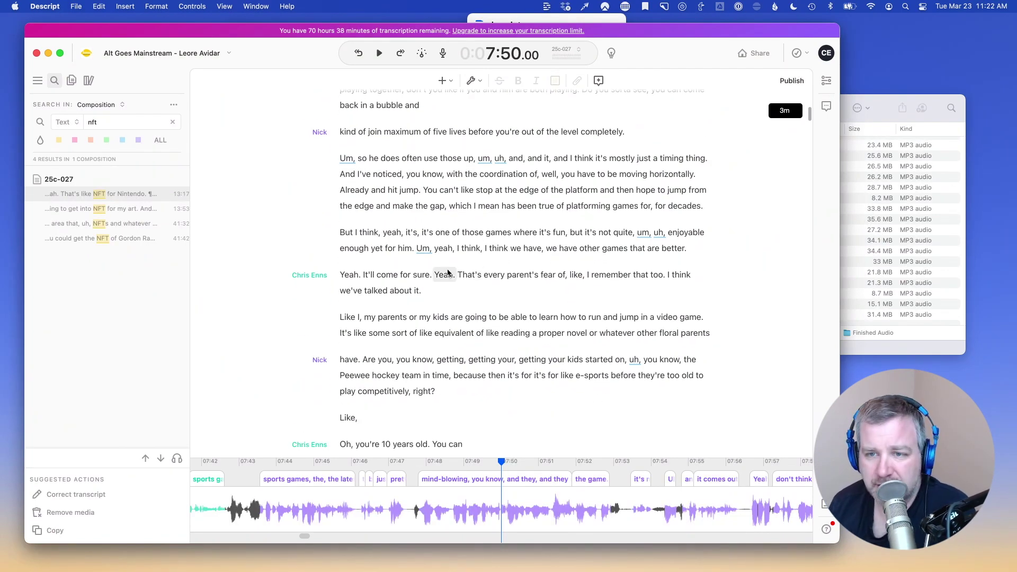
scroll(448, 273, "down", 20)
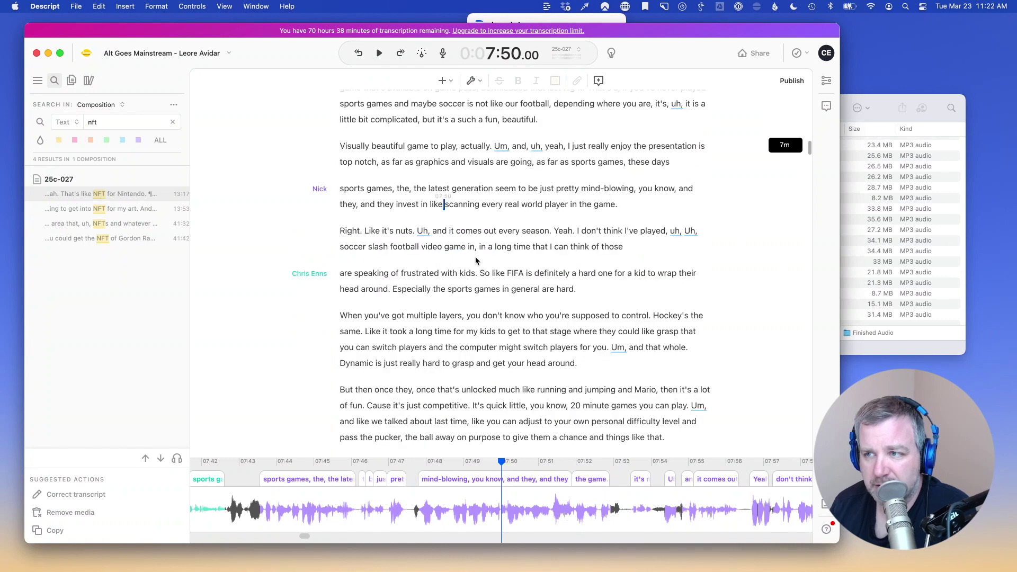
scroll(475, 257, "down", 15)
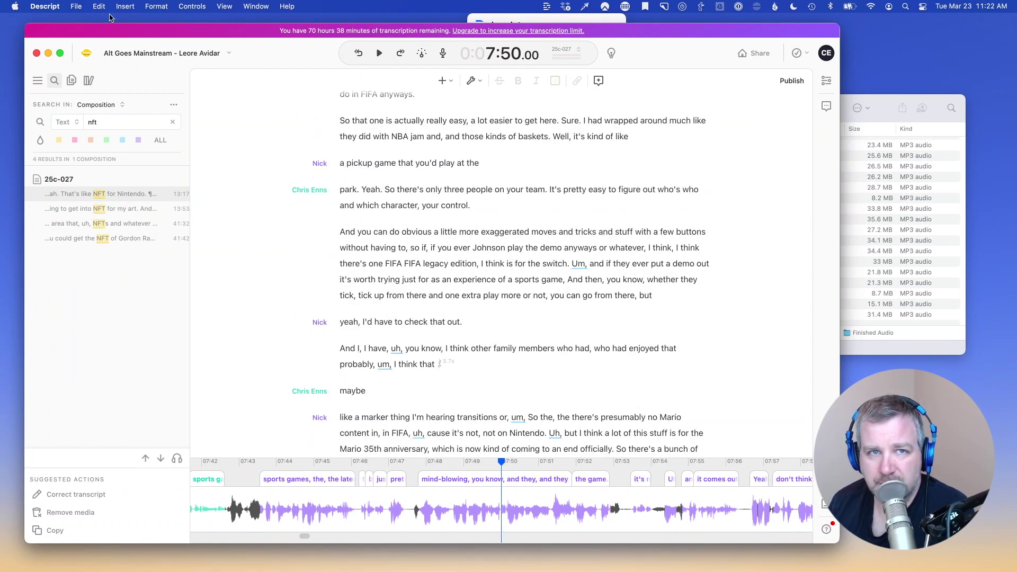
Step: Place the playhead just before the one-word "maybe" line that follows the FIFA demo discussion
left_click(80, 8)
left_click(424, 256)
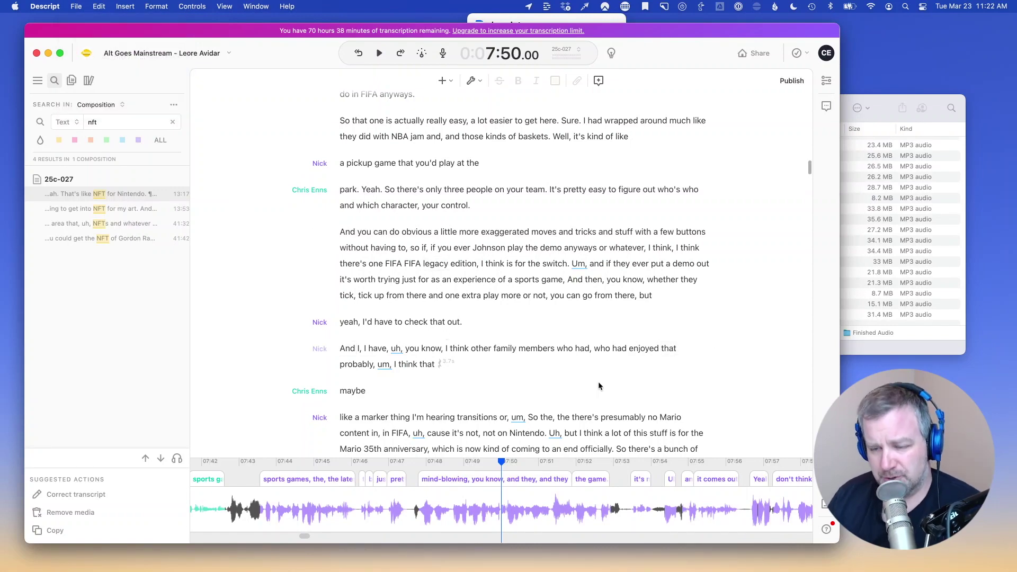
left_click(500, 379)
scroll(412, 388, "down", 10)
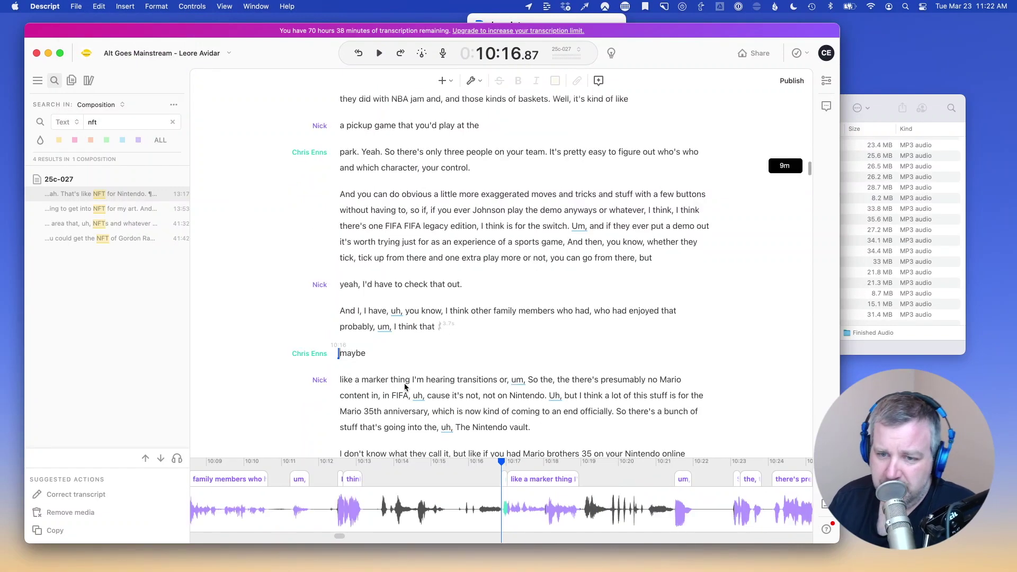